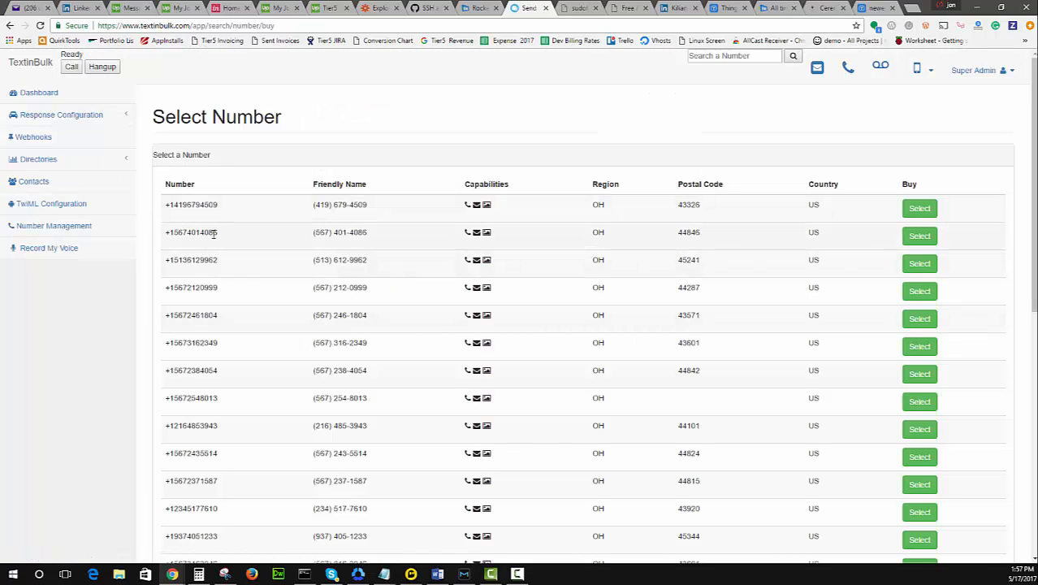
- Buy the Ohio phone number with postal code 44846 and acknowledge the purchase
left_click(904, 241)
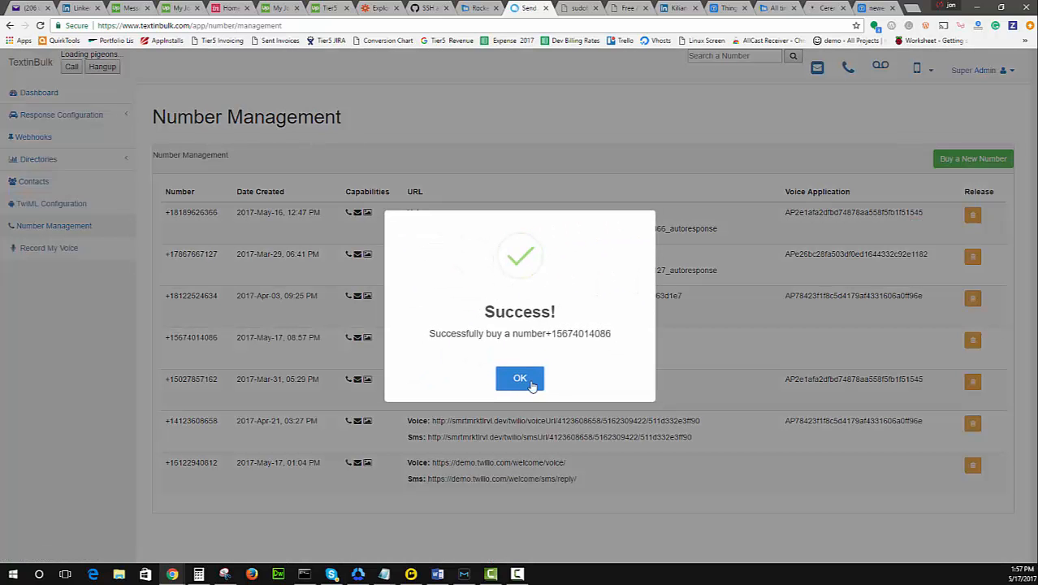
left_click(520, 378)
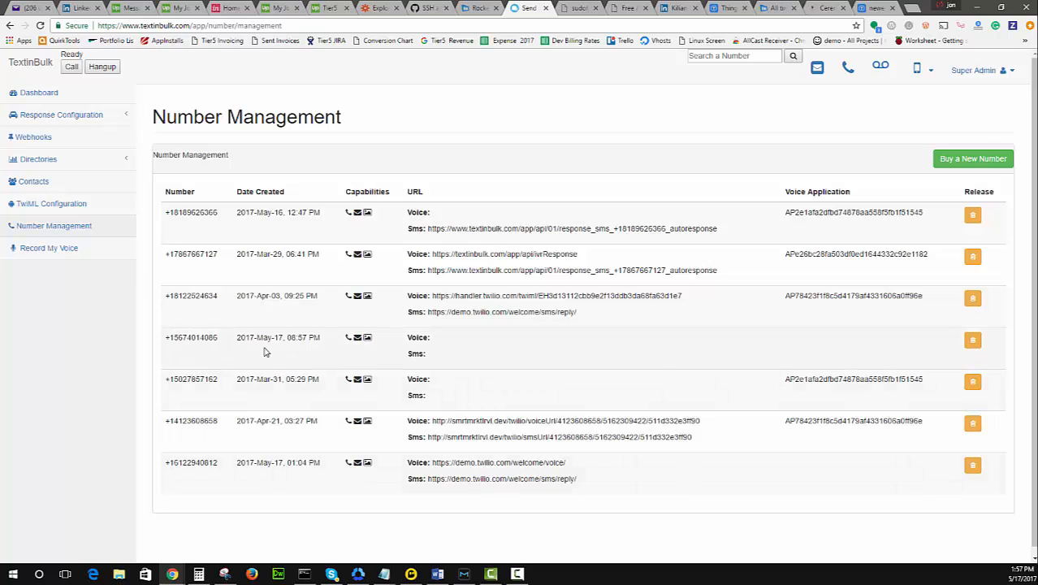
- Copy the newly bought number without its country code, call it from Skype, and minimize the call window
left_click_drag(226, 345, 172, 341)
key("ctrl+c")
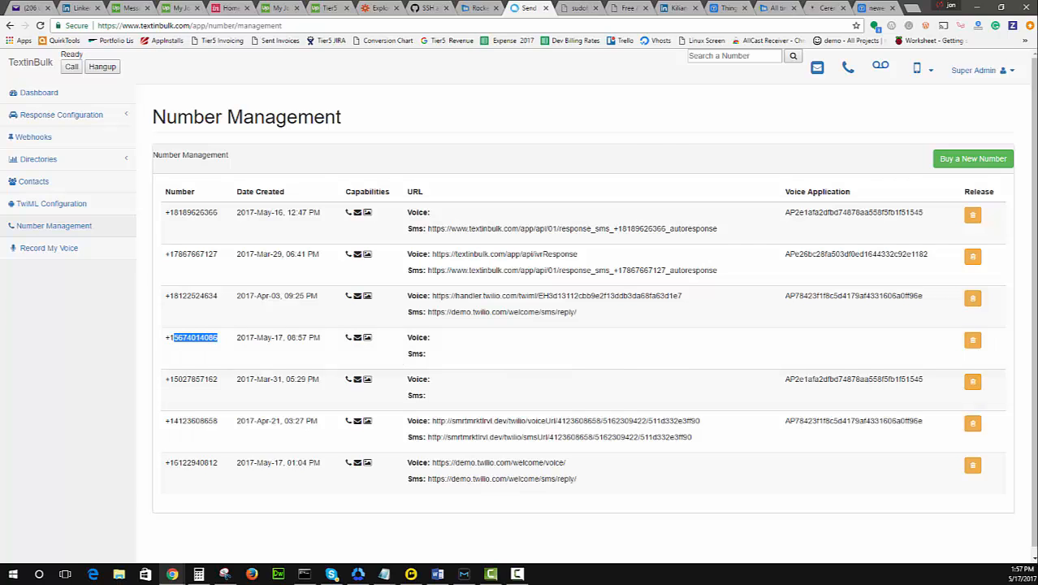
key("alt+Tab")
left_click(462, 124)
key("ctrl+v")
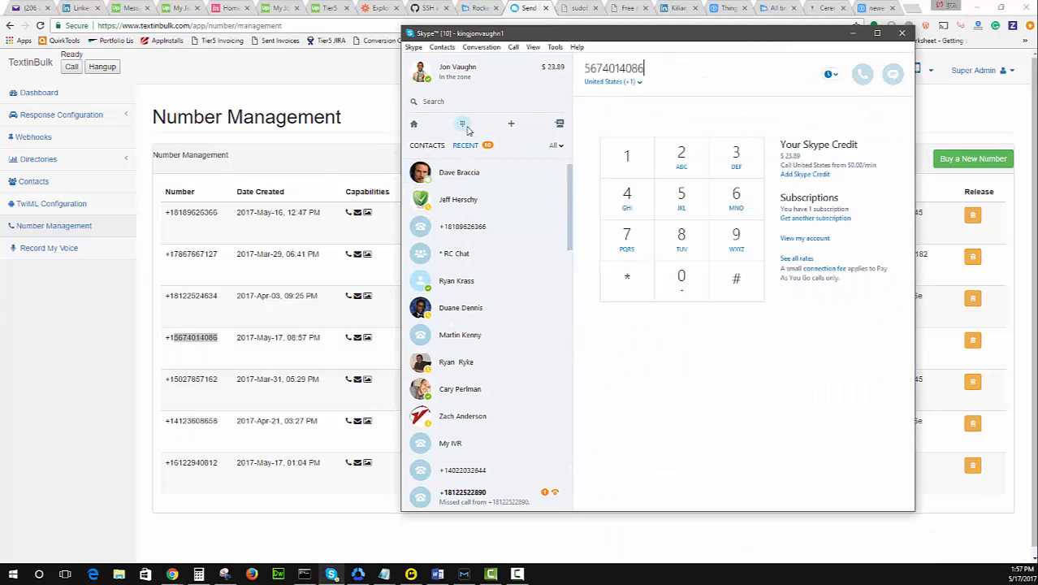
left_click(861, 71)
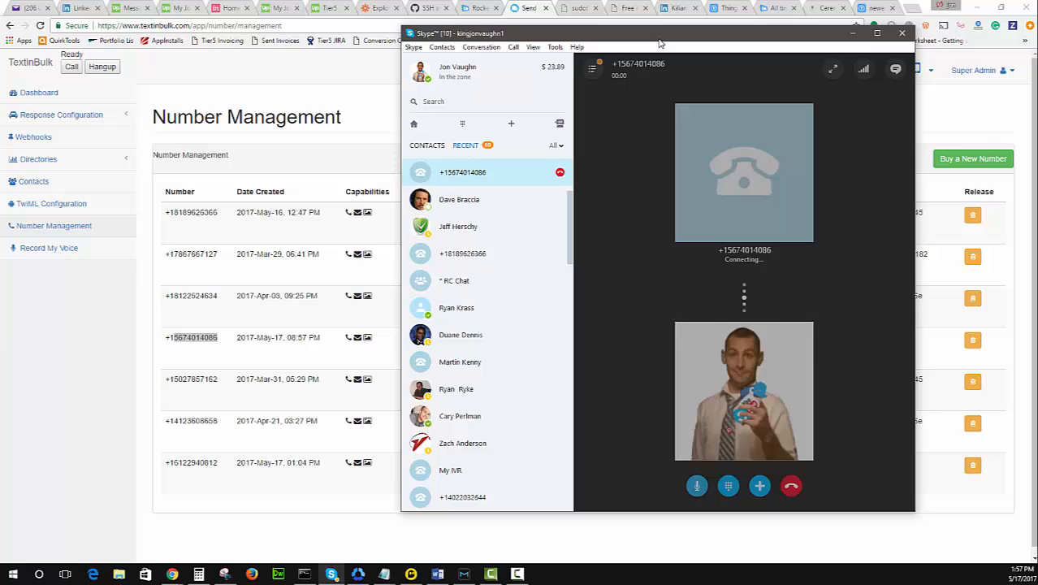
left_click(852, 33)
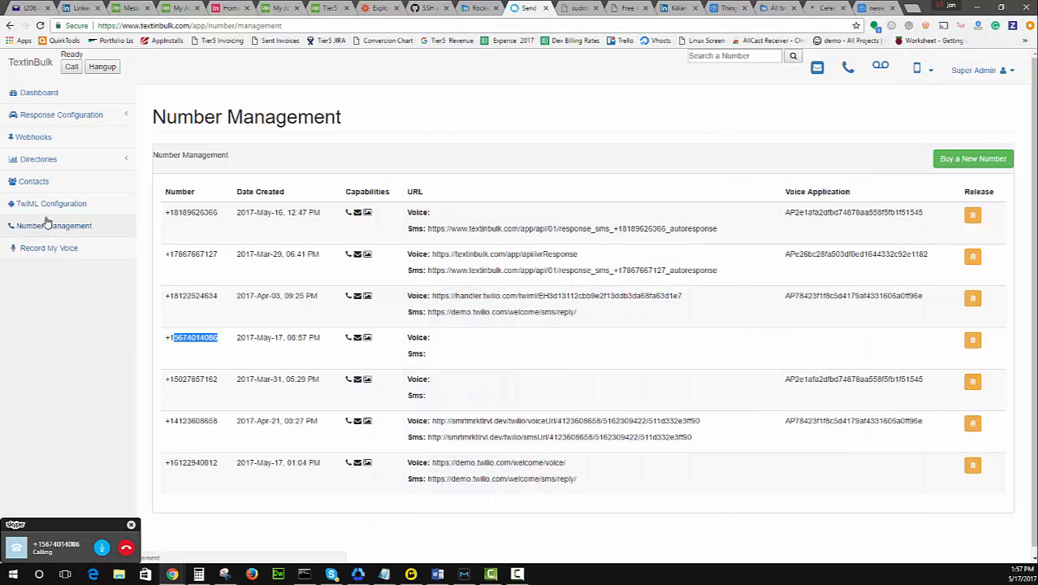
- Assign the newly bought number to the TIB_IVR application in the TwiML configuration
left_click(51, 226)
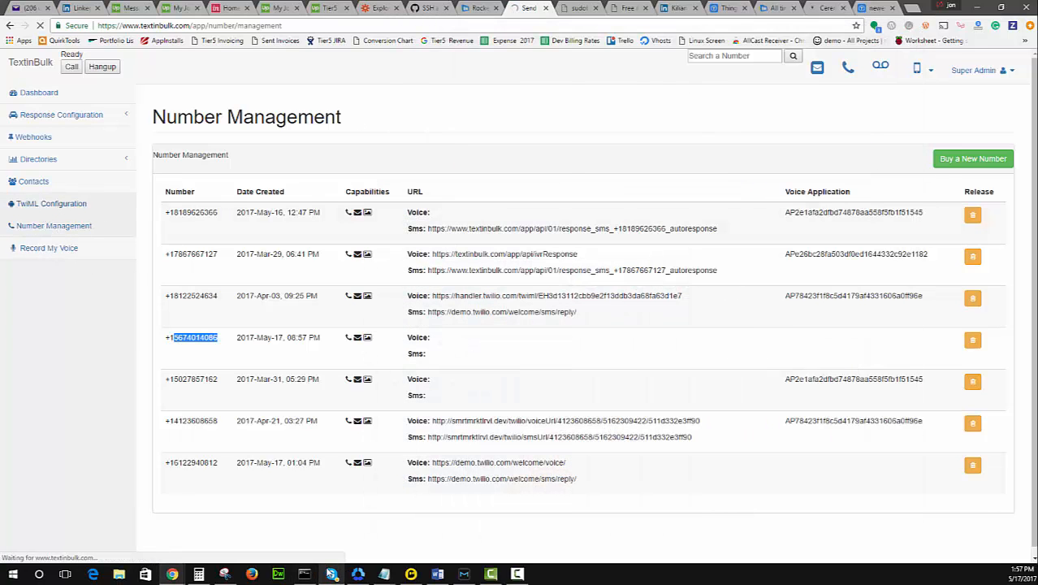
left_click(331, 573)
left_click(861, 76)
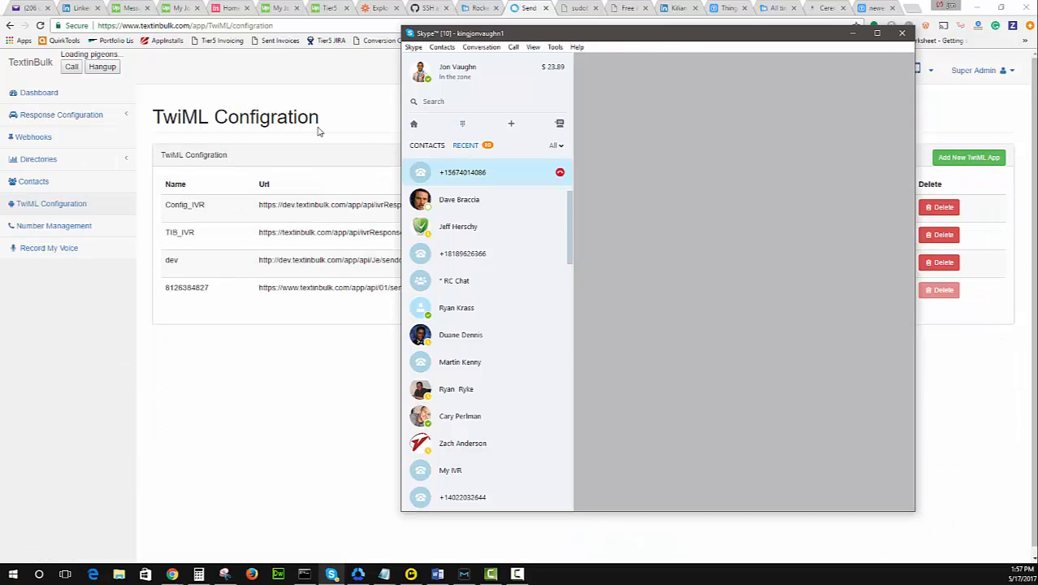
left_click(325, 108)
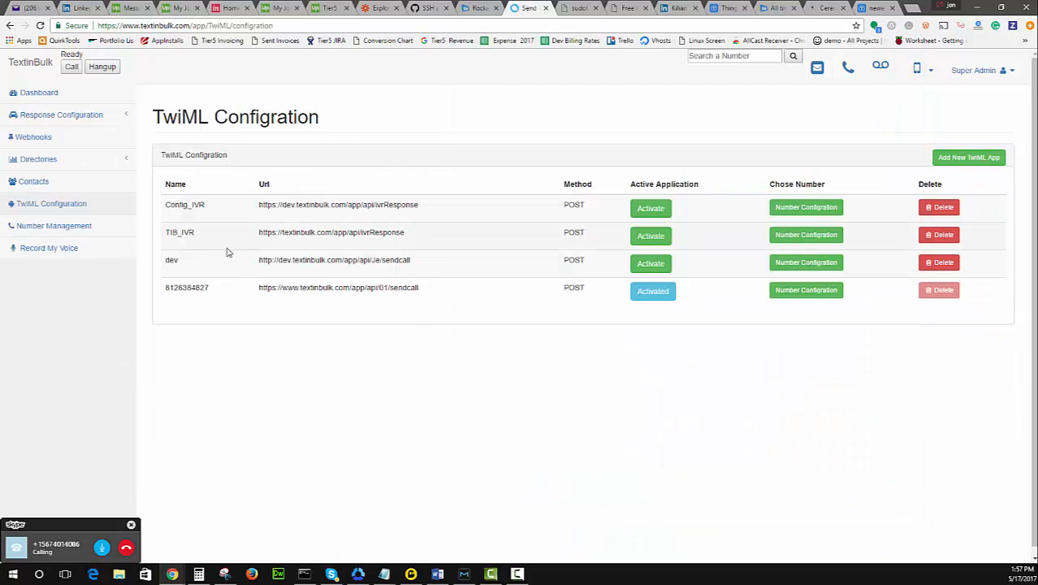
left_click(779, 239)
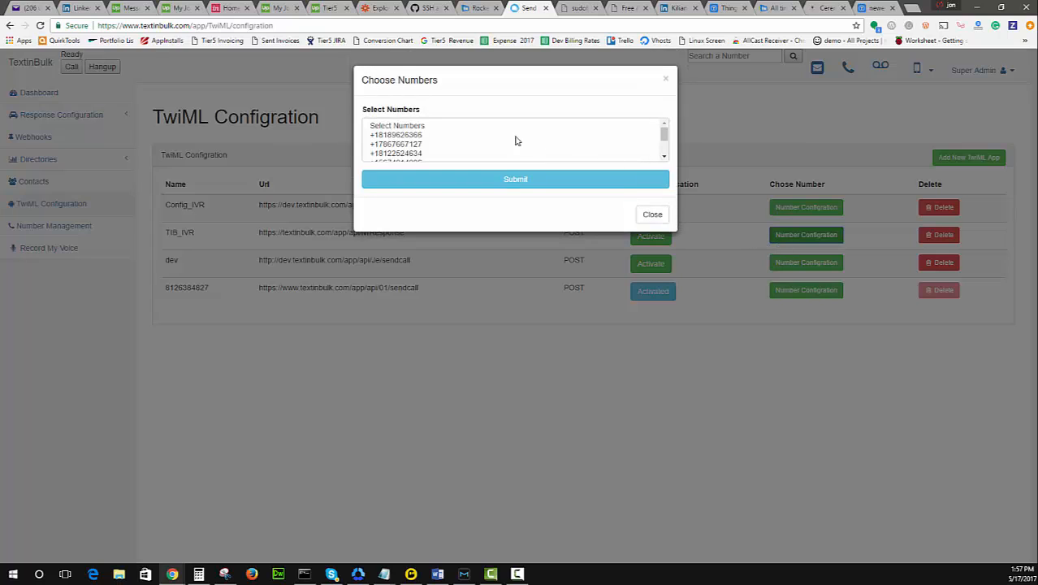
scroll(424, 143, "down", 2)
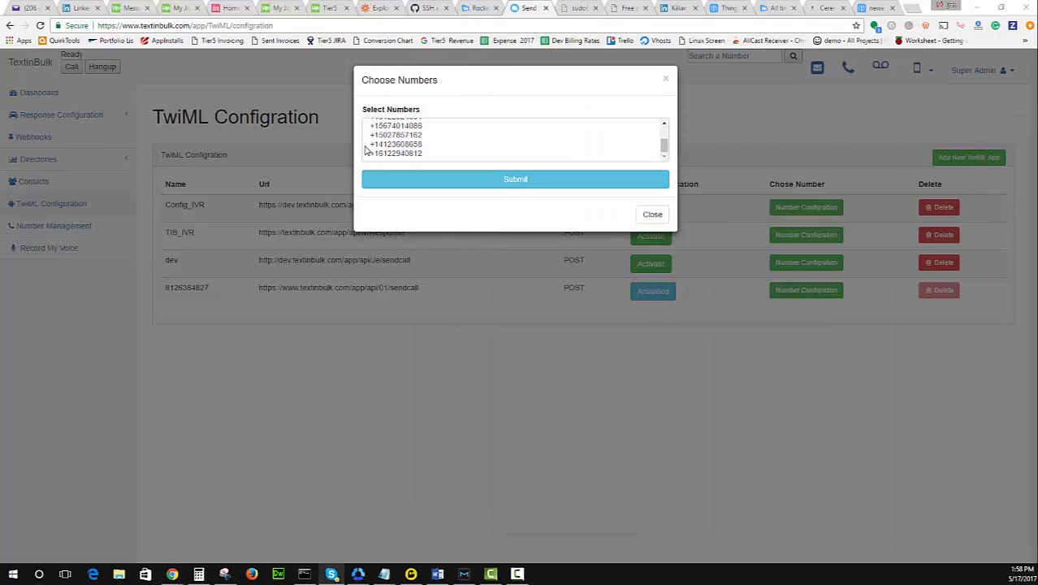
left_click(392, 128)
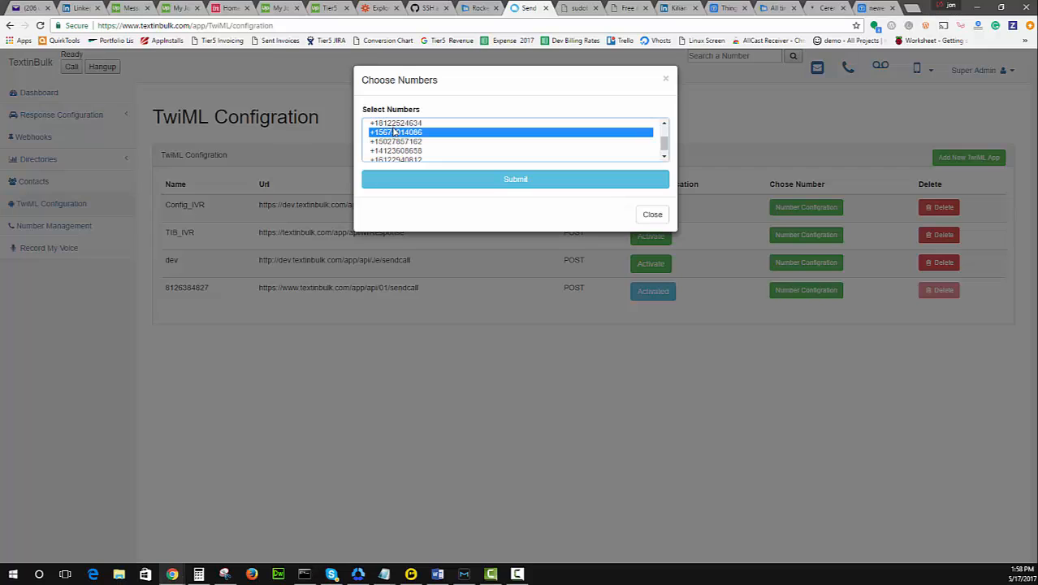
left_click(494, 190)
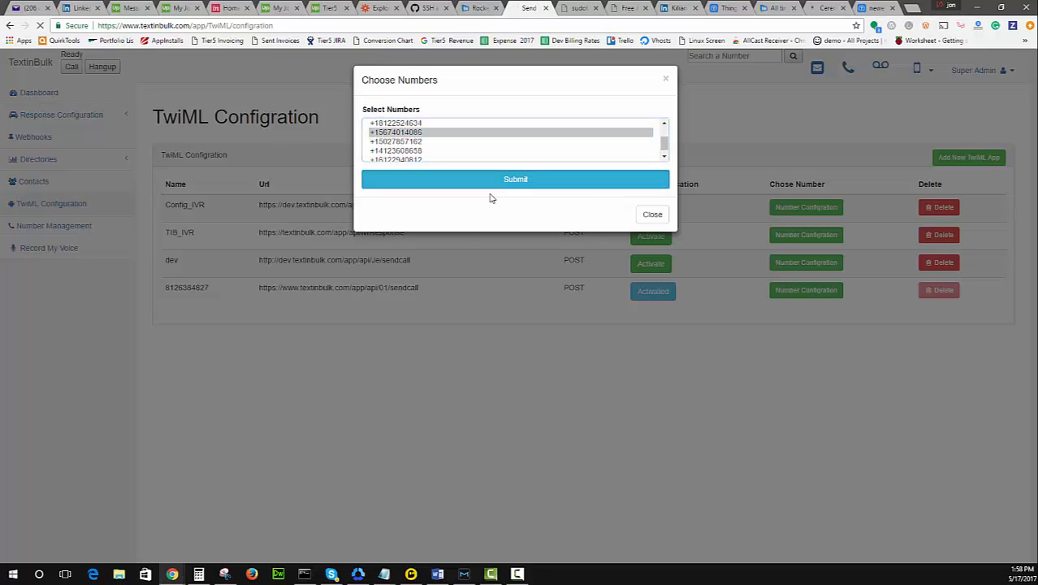
- Search Google for "IVR" in a new browser tab and highlight the term "Interactive voice response"
left_click(904, 9)
type("IVR")
key("Return")
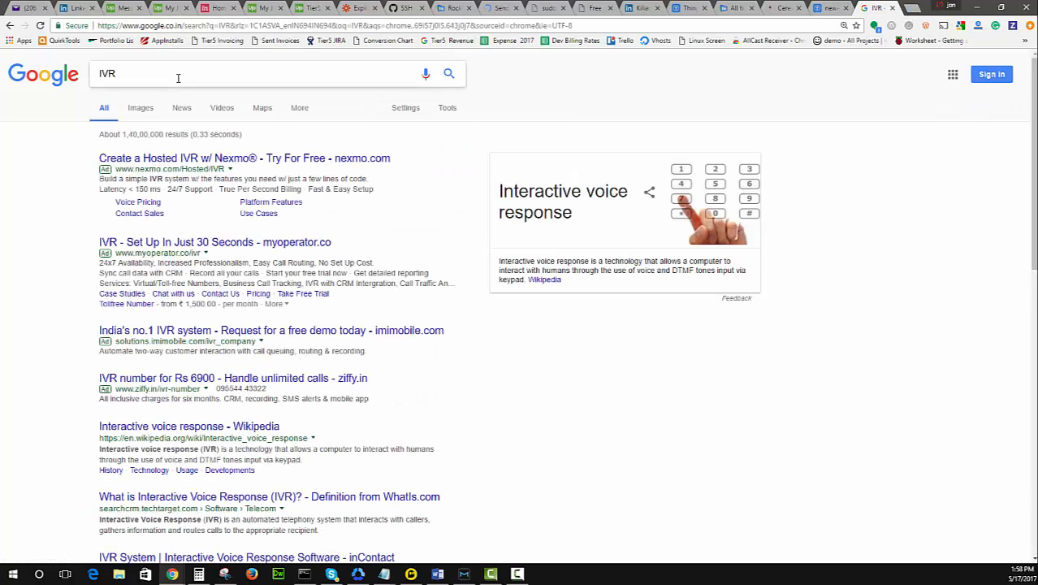
left_click(179, 74)
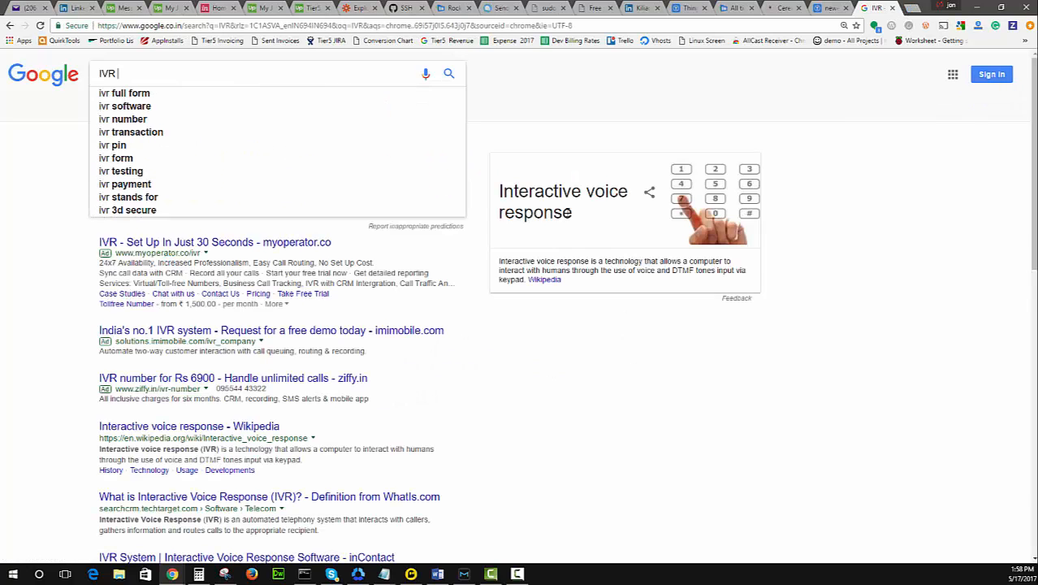
left_click_drag(570, 214, 496, 176)
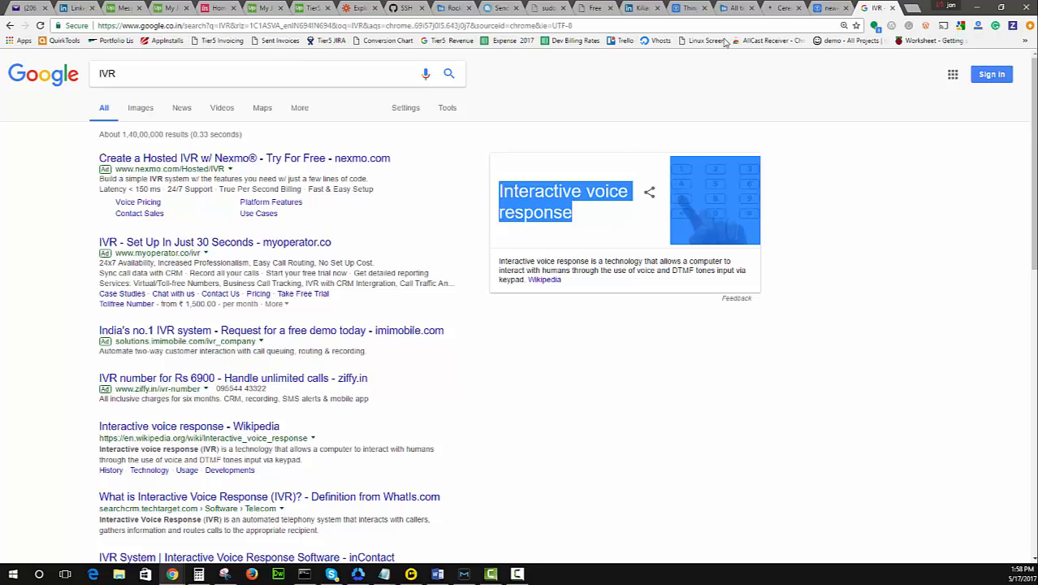
- Return to TextinBulk, acknowledge the number update, and open the response configuration of the newly bought number
left_click(508, 10)
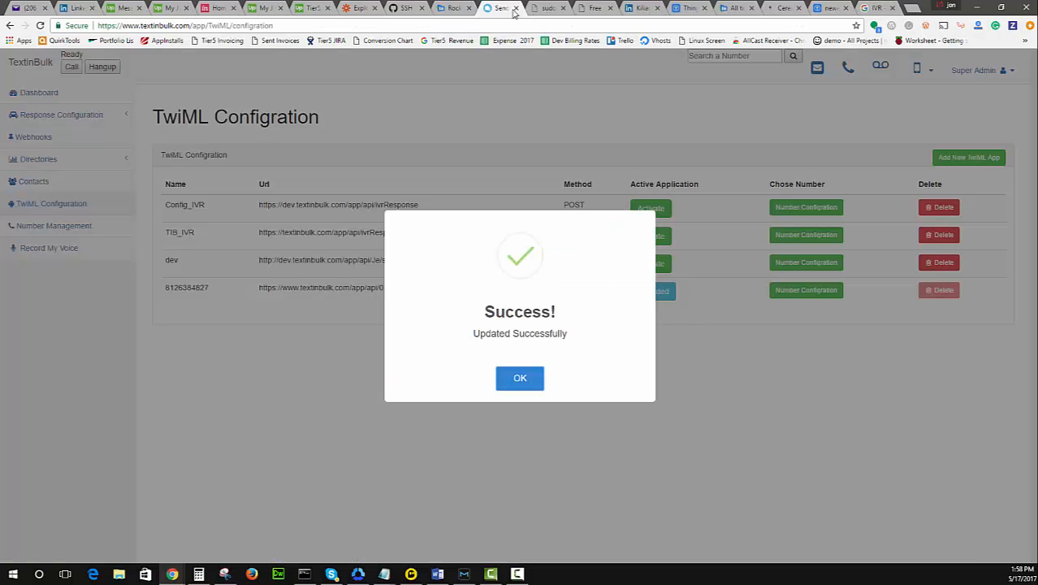
left_click(520, 377)
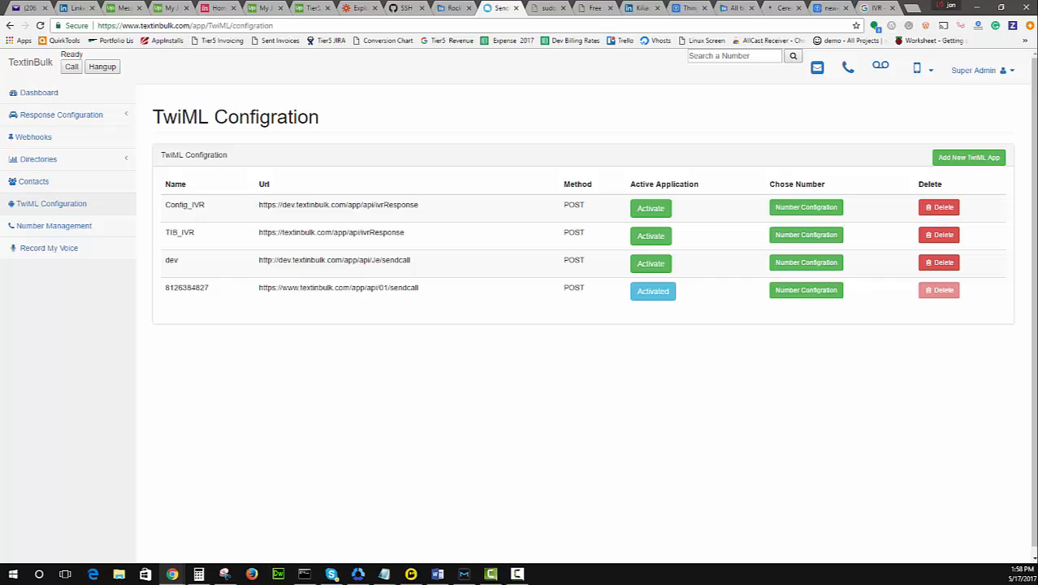
left_click(779, 183)
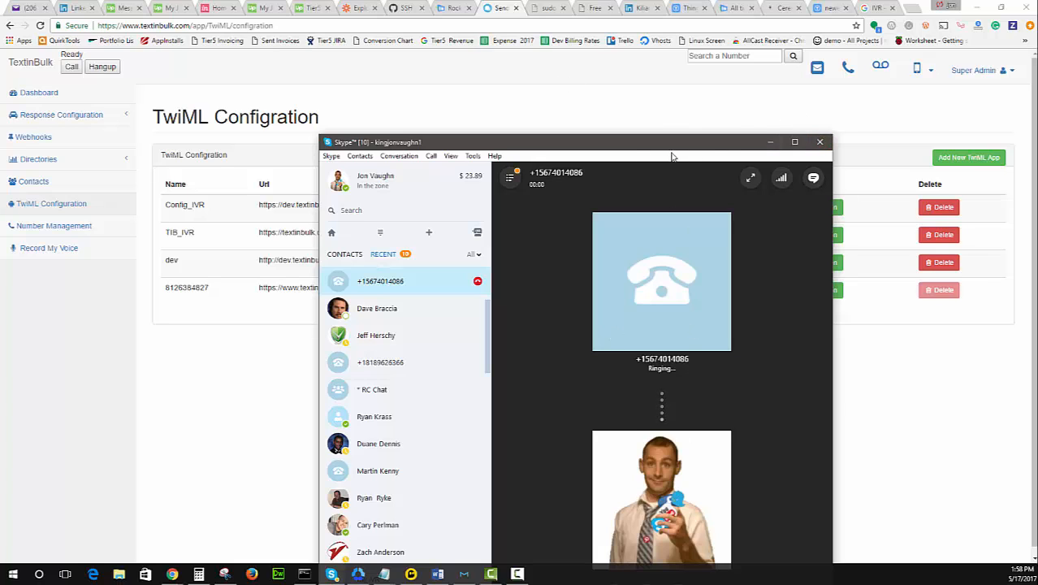
left_click_drag(672, 152, 730, 64)
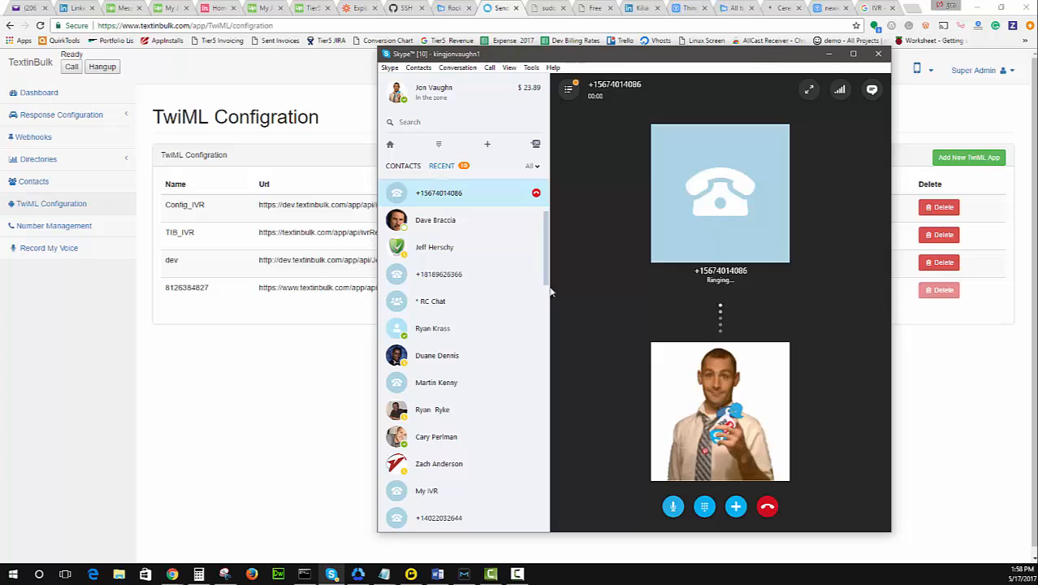
left_click(65, 119)
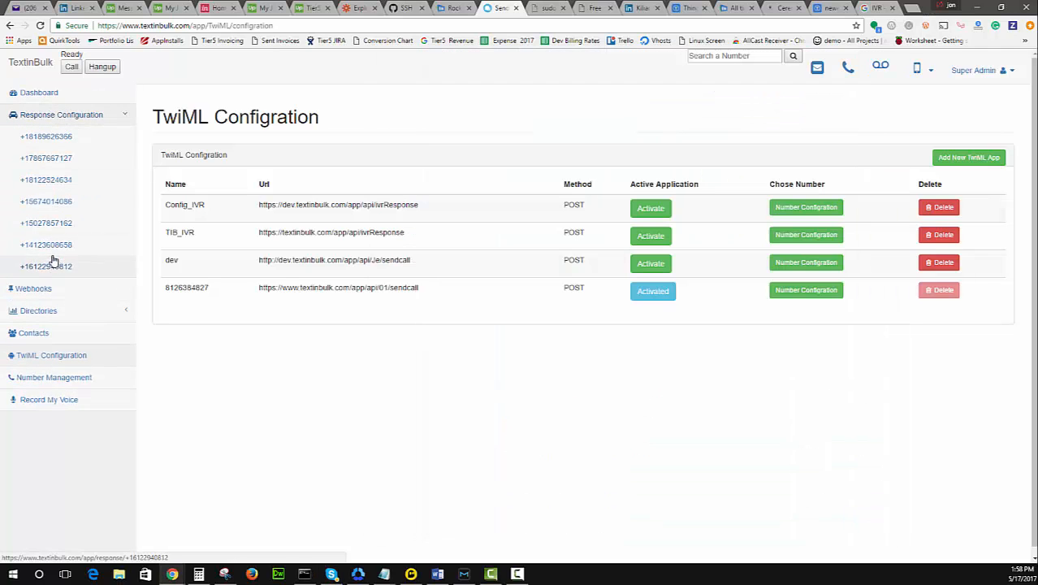
left_click(91, 205)
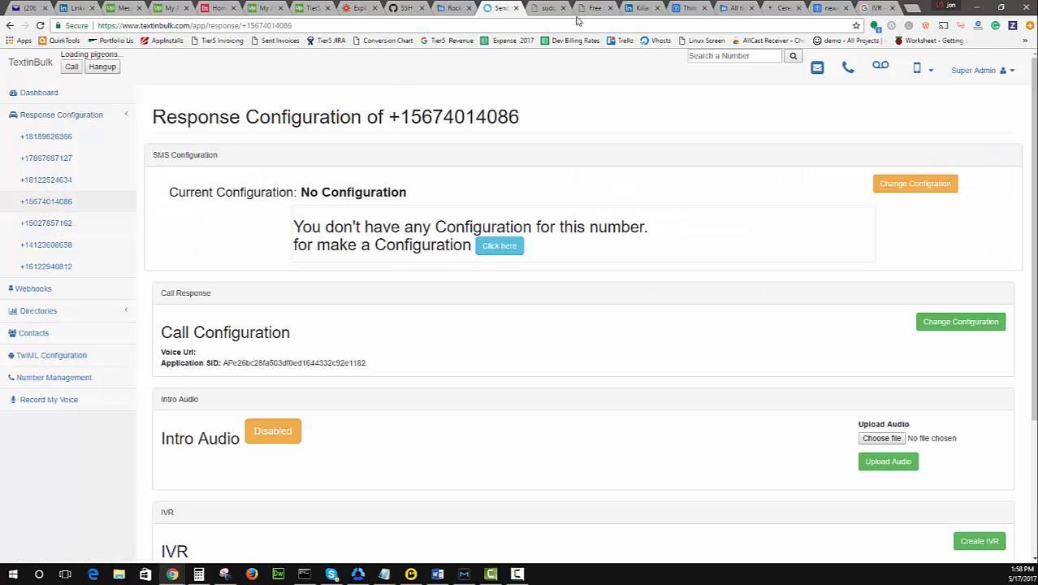
left_click(550, 8)
left_click(372, 29)
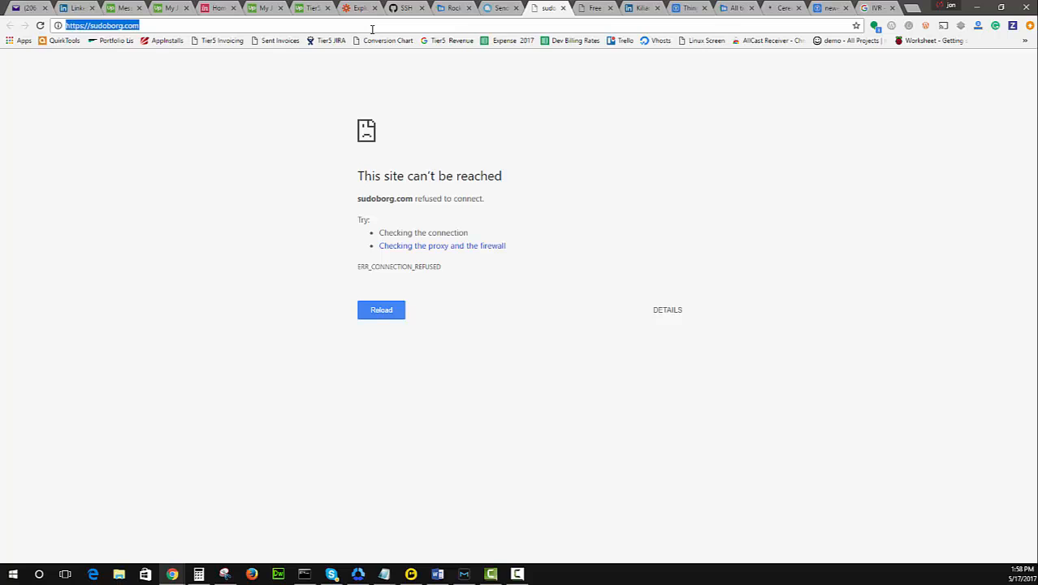
type("te")
key("Down")
key("Return")
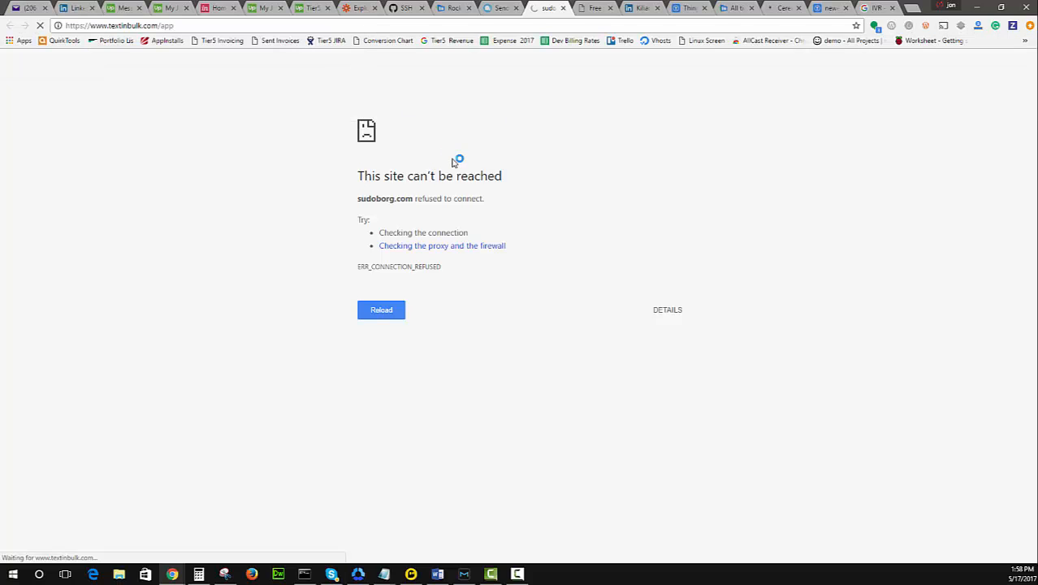
left_click(502, 10)
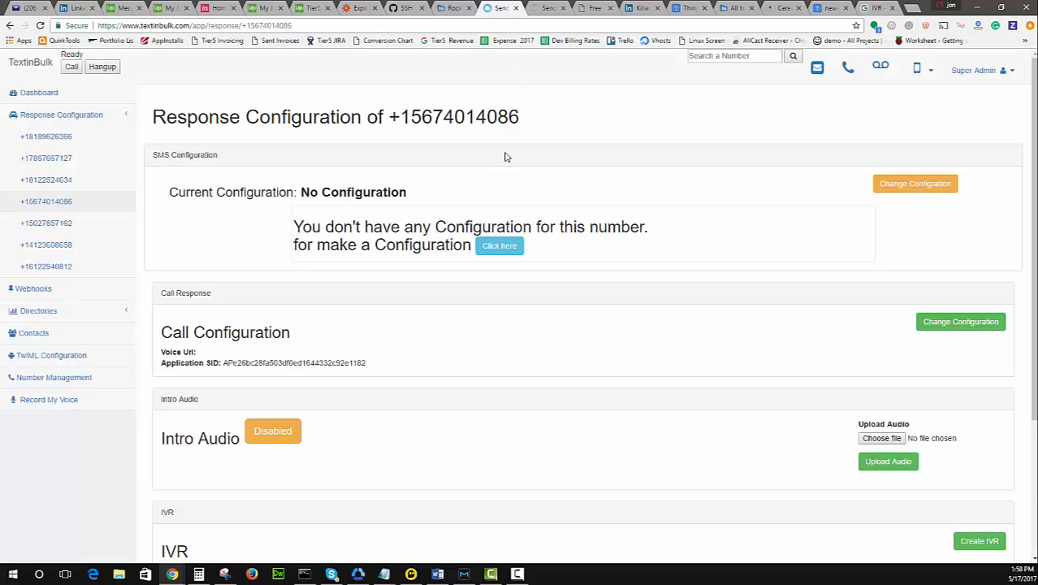
- Create an IVR named DemoLoop for the newly bought number
scroll(496, 163, "down", 3)
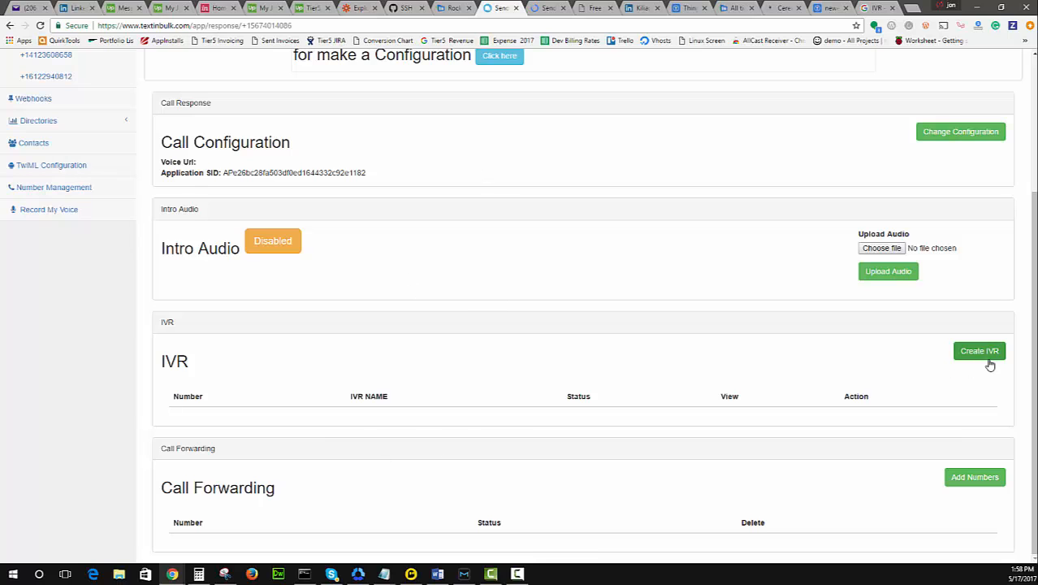
left_click(983, 355)
left_click(498, 128)
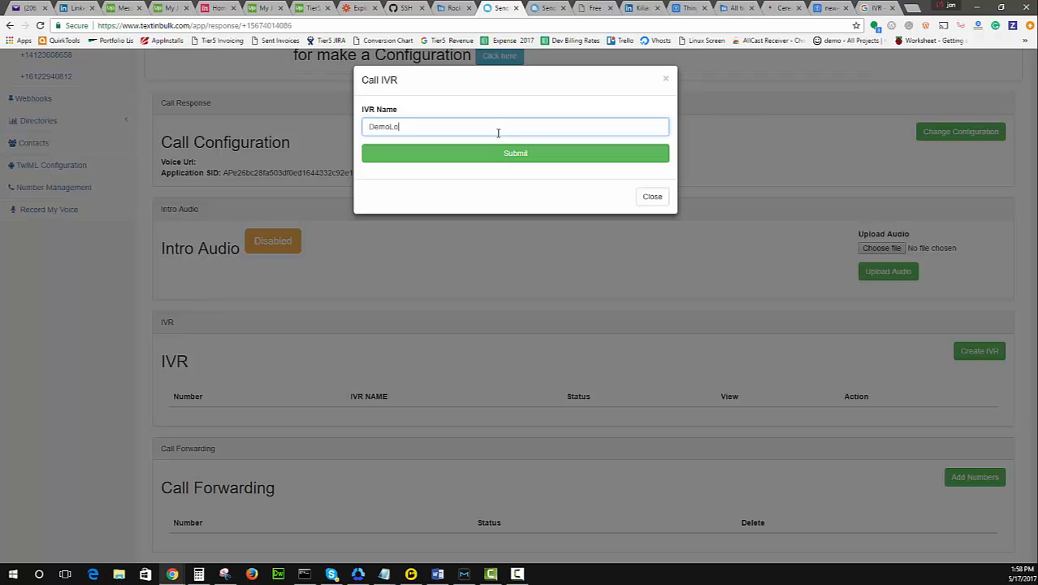
left_click(511, 154)
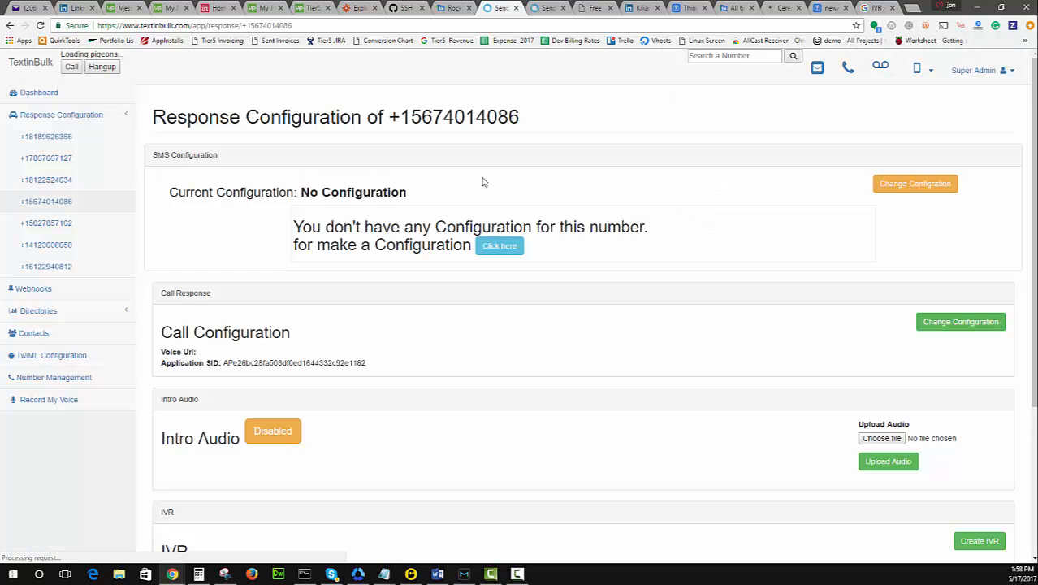
scroll(389, 258, "down", 3)
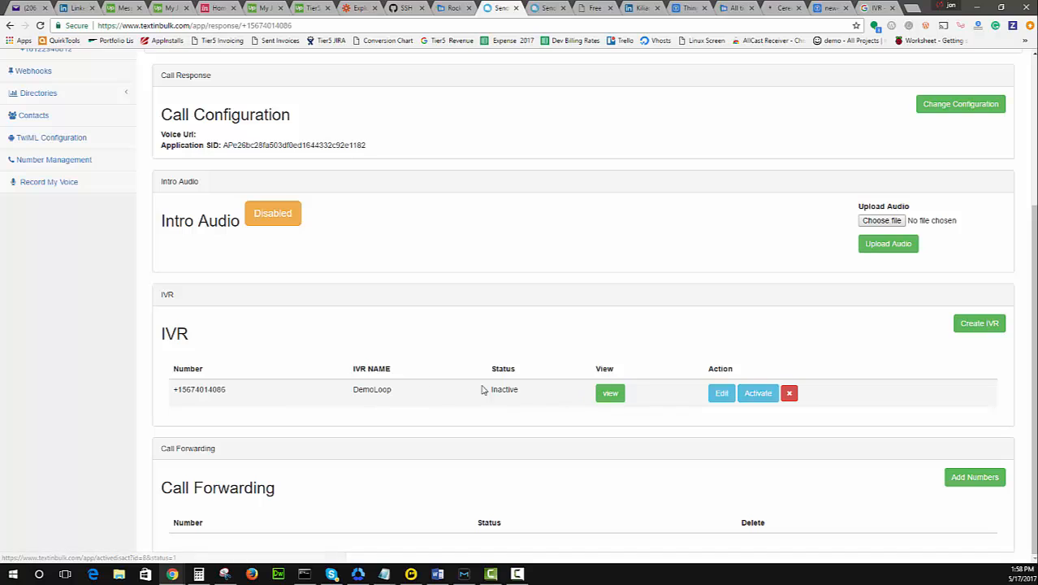
- Begin the first step of the DemoLoop IVR with type Audio and Numeric Input as the IVR input type
left_click(610, 393)
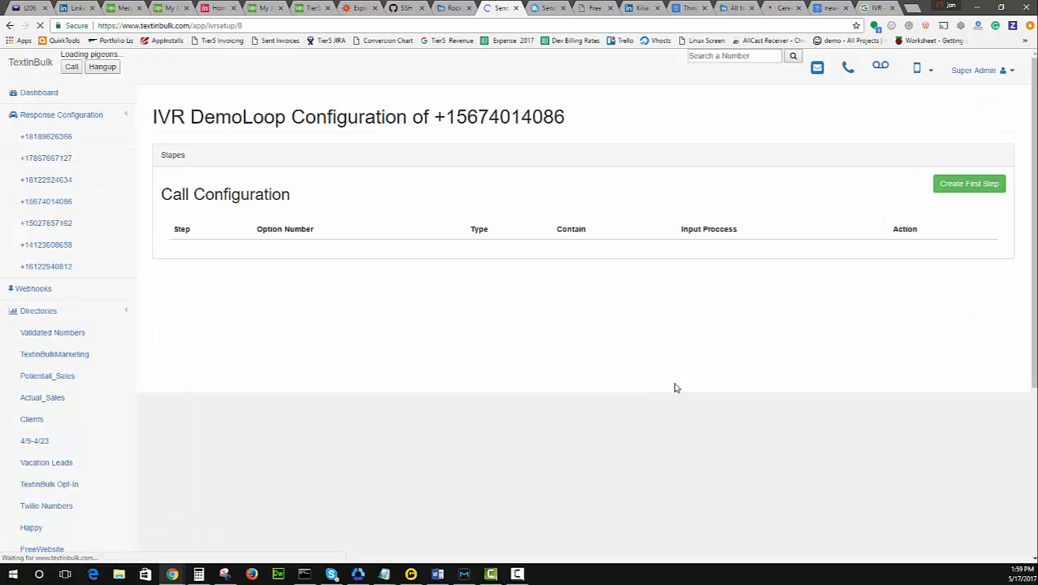
left_click(970, 185)
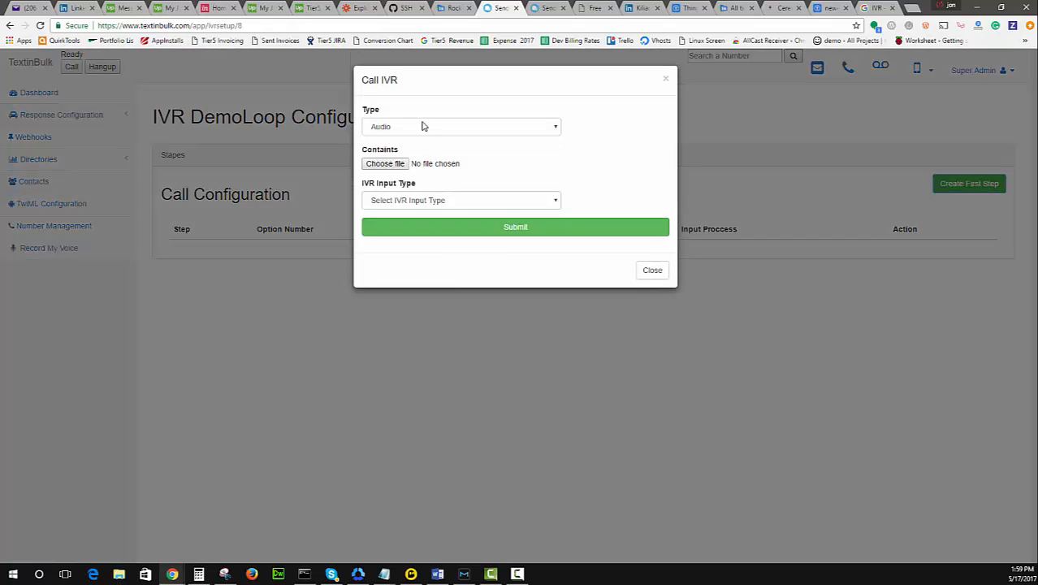
left_click(463, 203)
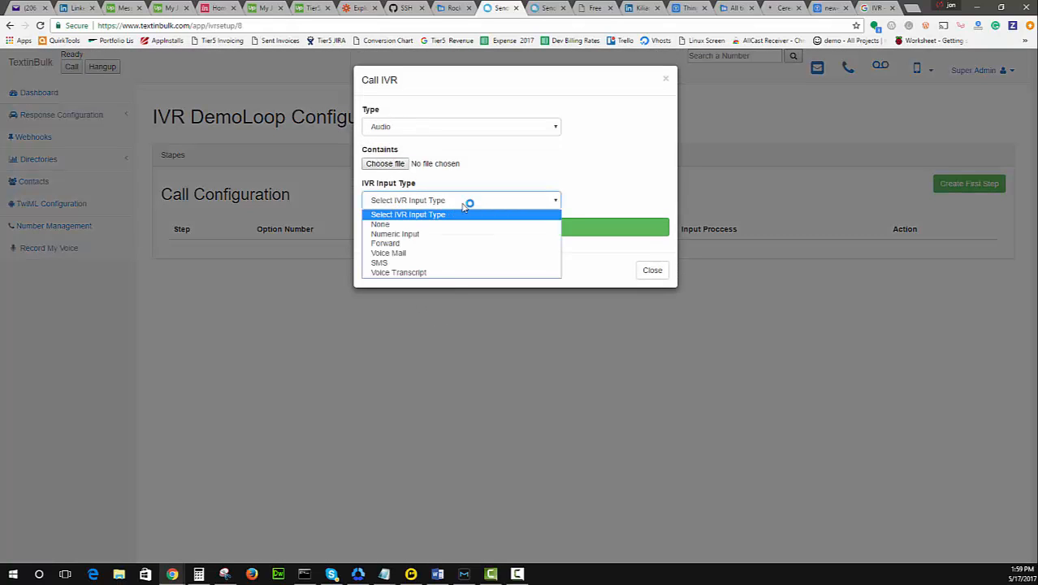
left_click(412, 235)
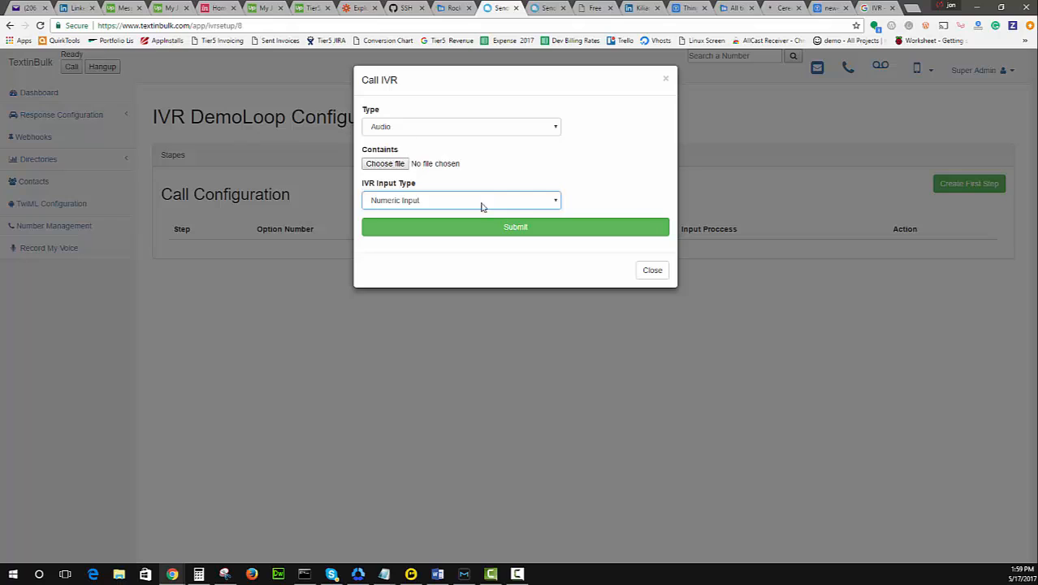
- Open the audio recorder in the other TextinBulk tab and record an intro voice message of about 12 seconds
left_click(545, 10)
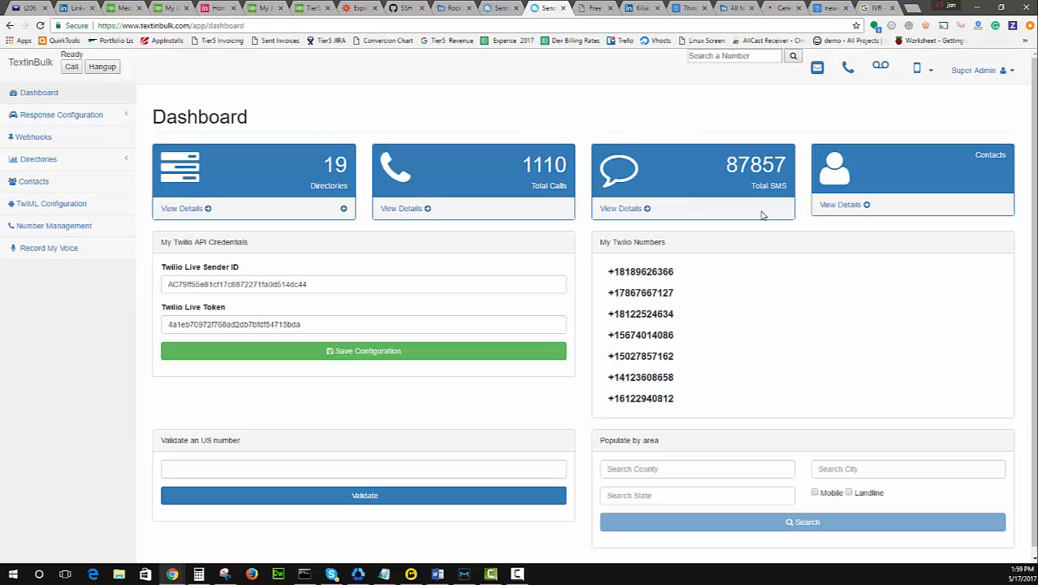
left_click(66, 254)
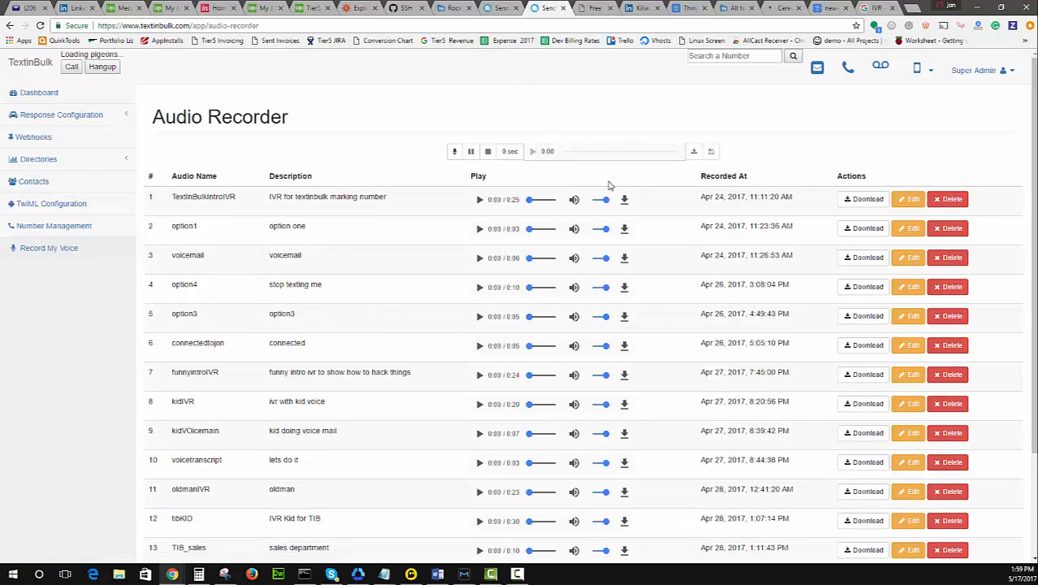
left_click(456, 154)
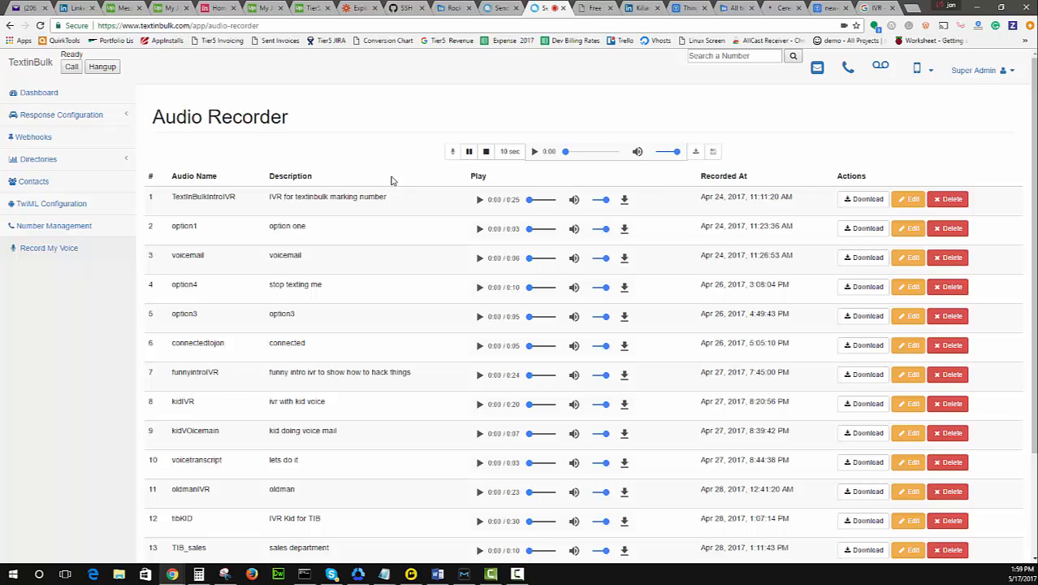
left_click(484, 155)
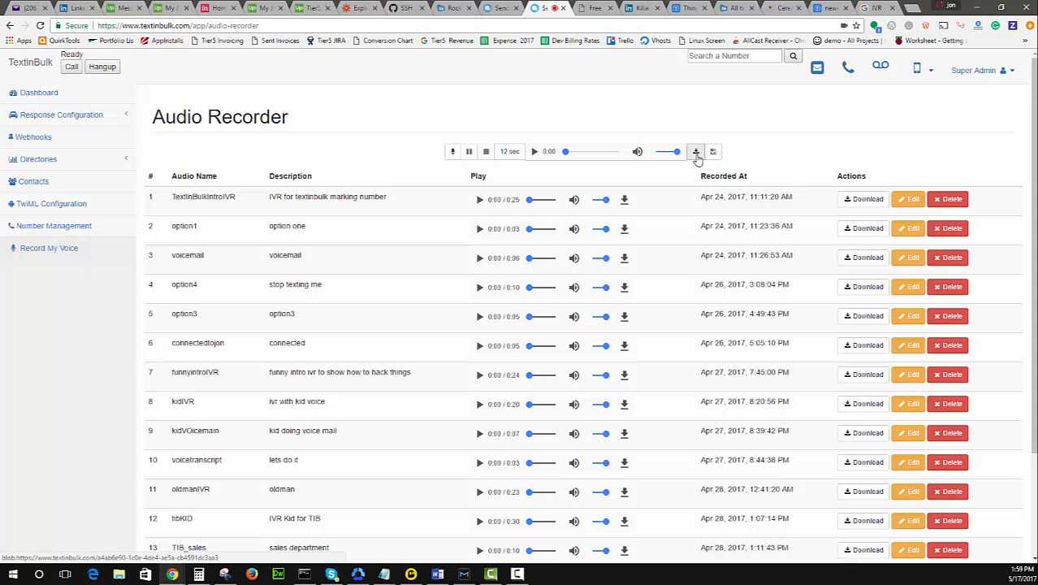
- Save the new recording with the audio name firstloop and the description "first loop"
left_click(712, 151)
left_click(488, 189)
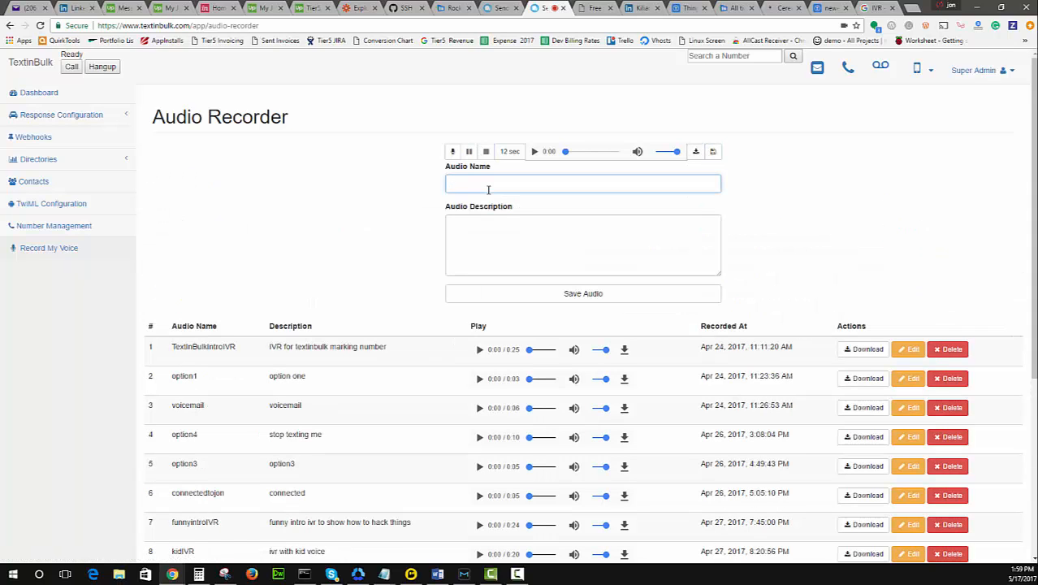
type("firstloop")
key("Tab")
type("first")
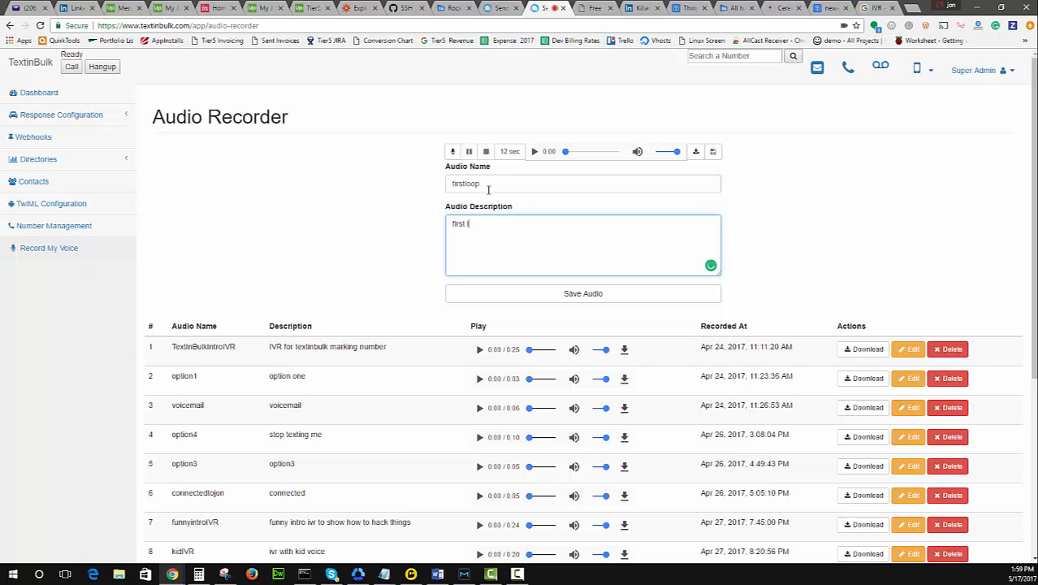
left_click(604, 301)
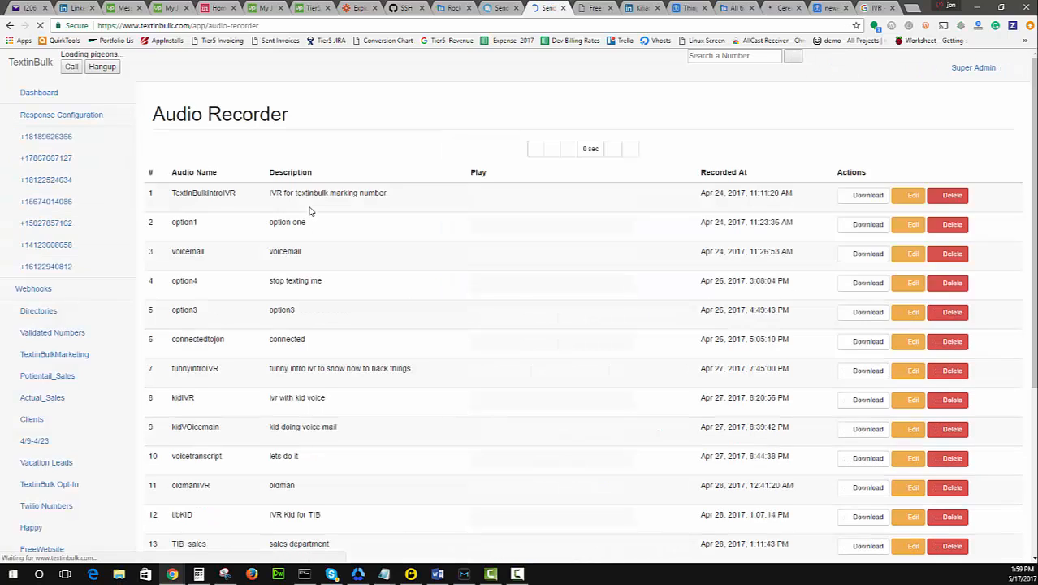
- Download the firstloop recording from the list of saved audio
scroll(431, 279, "down", 4)
scroll(431, 279, "down", 1)
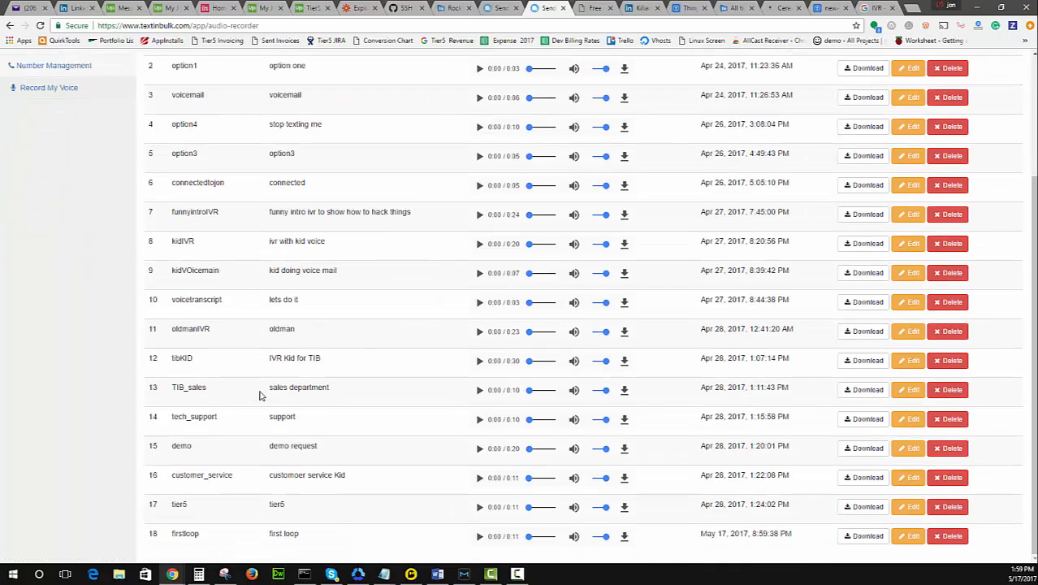
left_click(859, 536)
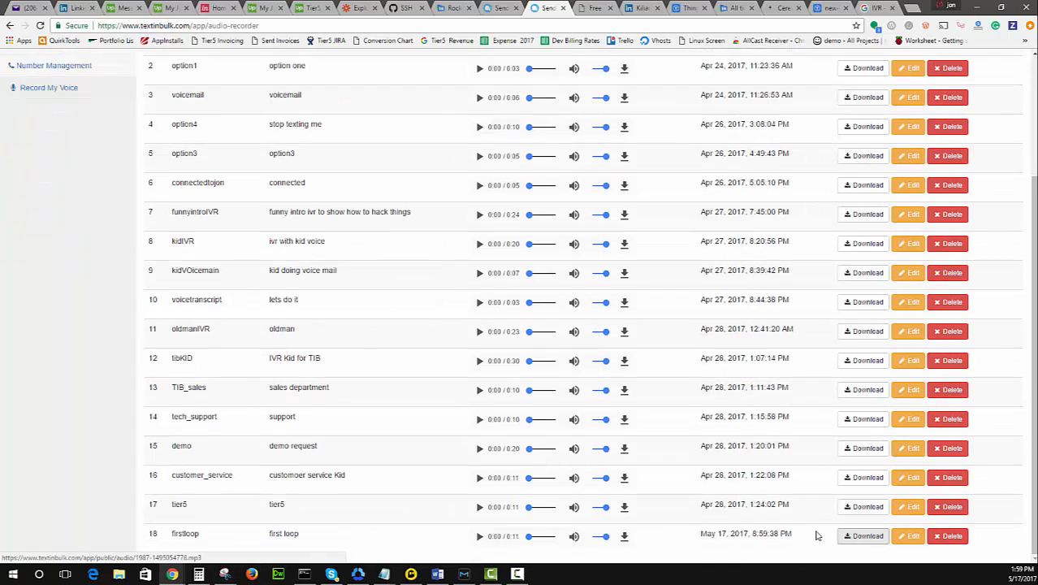
- Attach the downloaded firstloop MP3 to the first DemoLoop step and submit it with Numeric Input as the input type
left_click(501, 8)
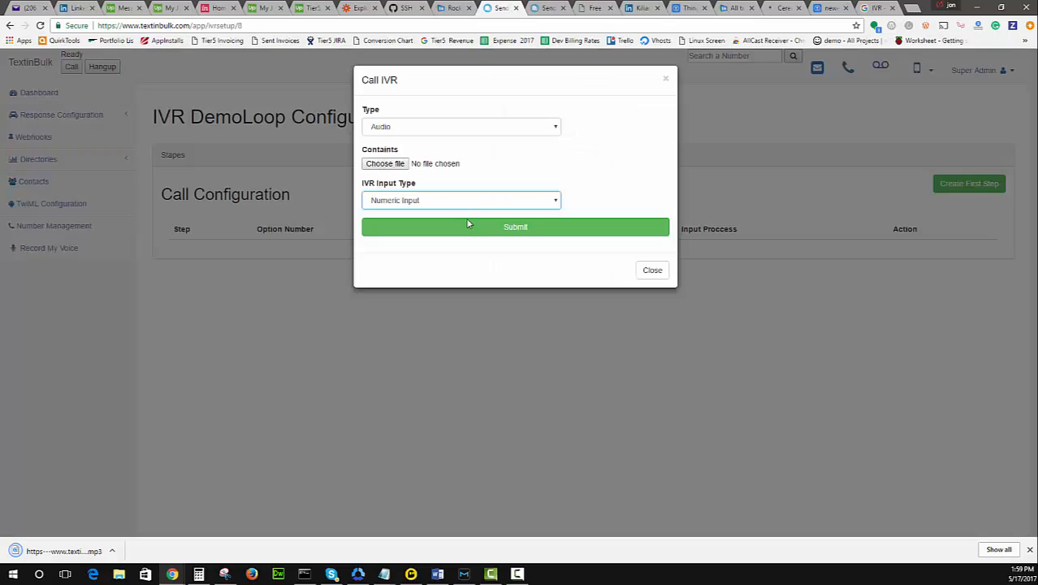
left_click_drag(57, 551, 445, 166)
left_click(436, 203)
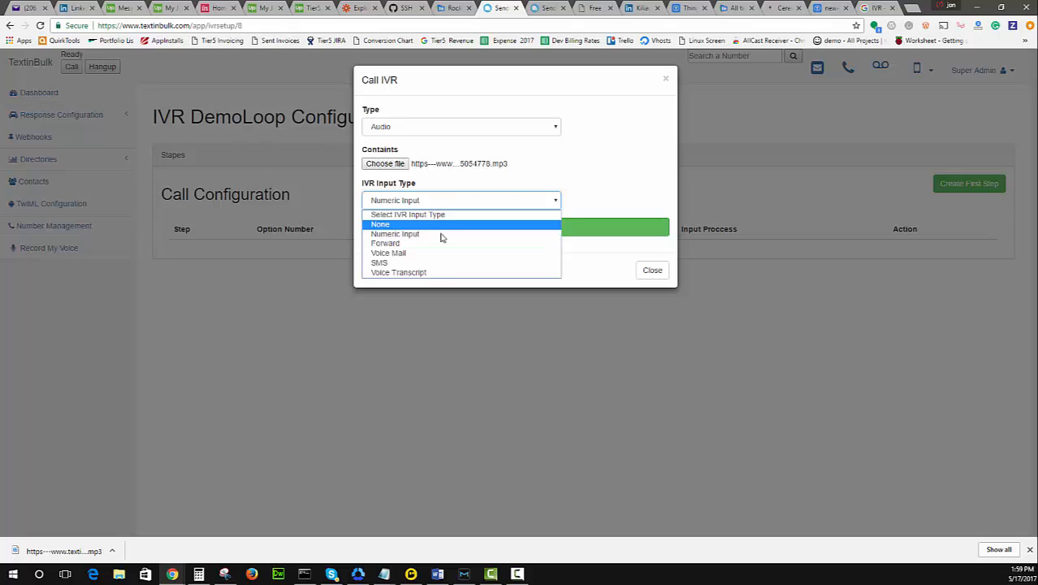
left_click(397, 235)
left_click(508, 231)
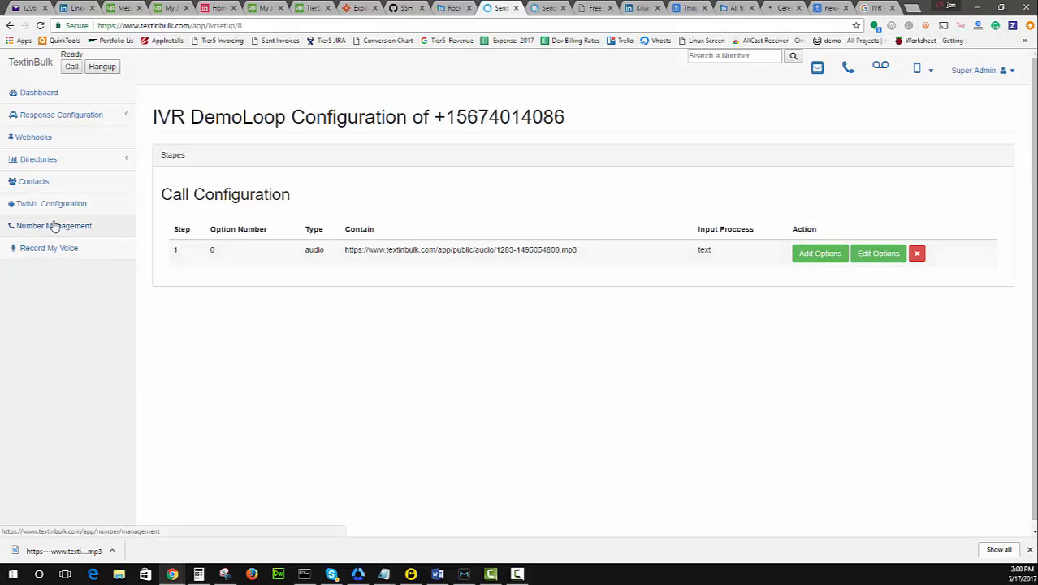
- Return to the new number's response configuration and activate the DemoLoop IVR
left_click(53, 113)
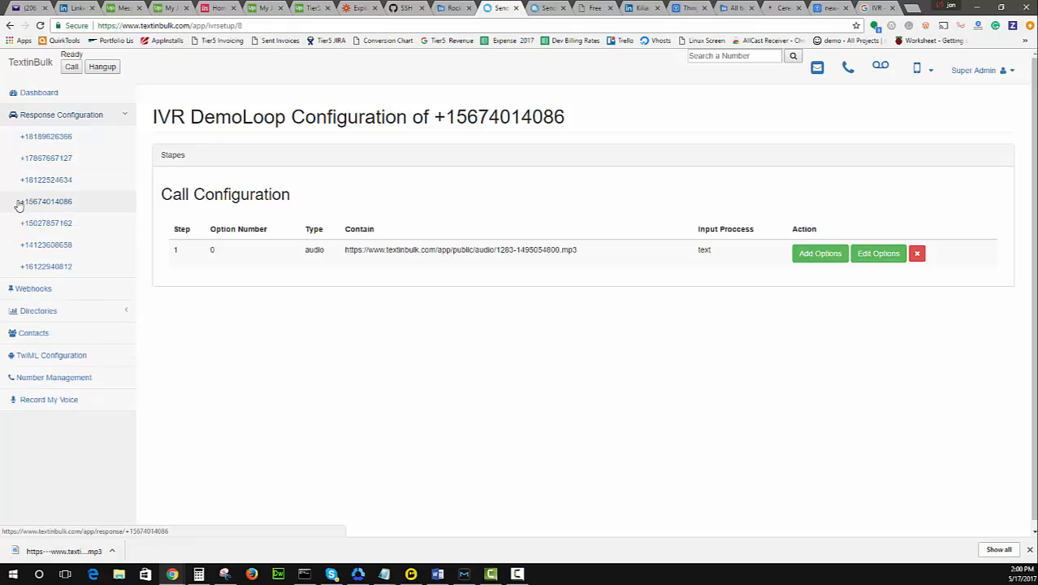
left_click(49, 203)
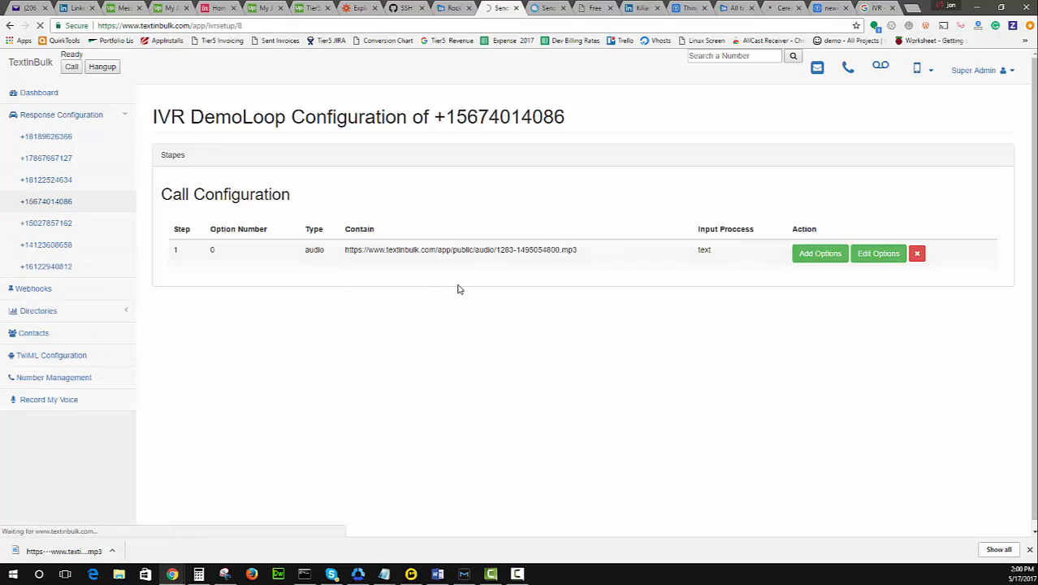
scroll(569, 272, "down", 3)
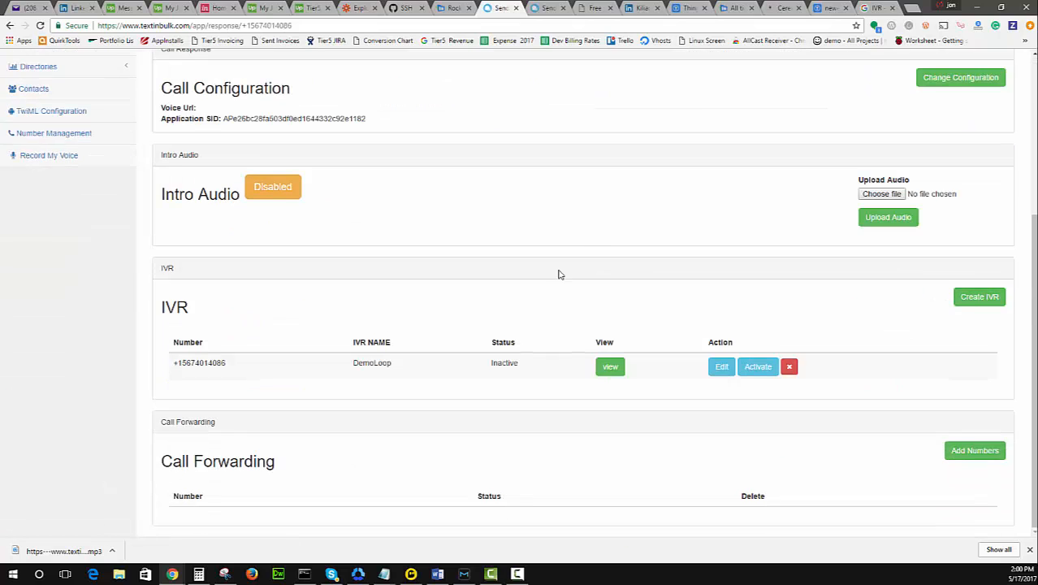
left_click(755, 369)
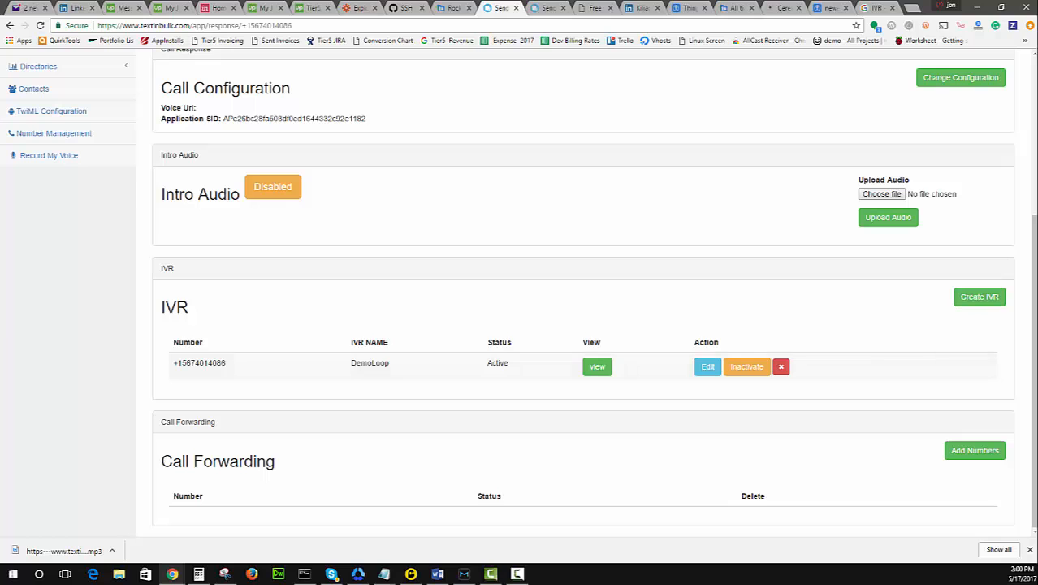
- Switch to Skype, test the IVR by calling the new number, then hang up, skip the quality rating and close Skype
left_click(331, 573)
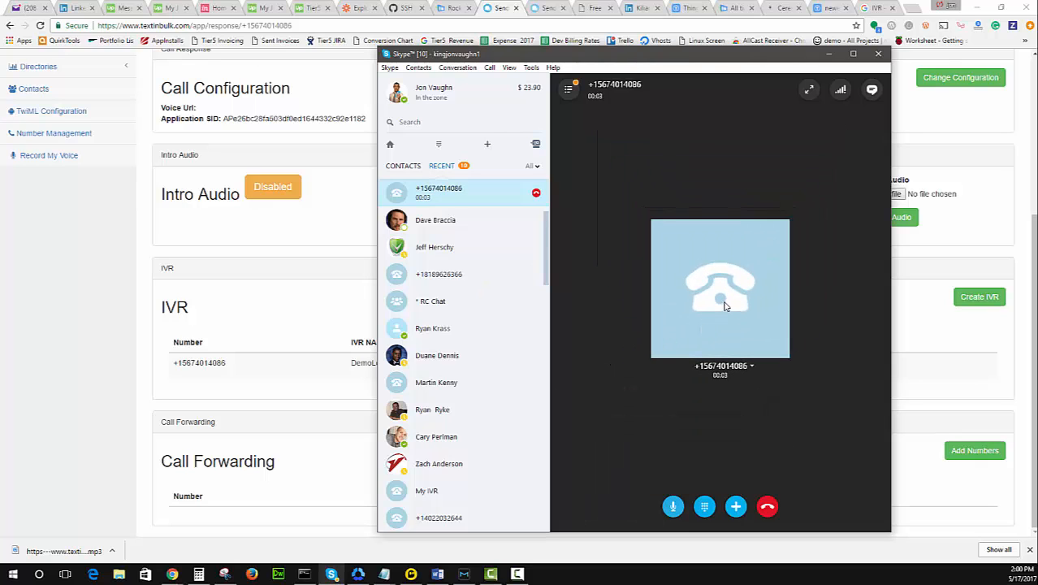
left_click(768, 507)
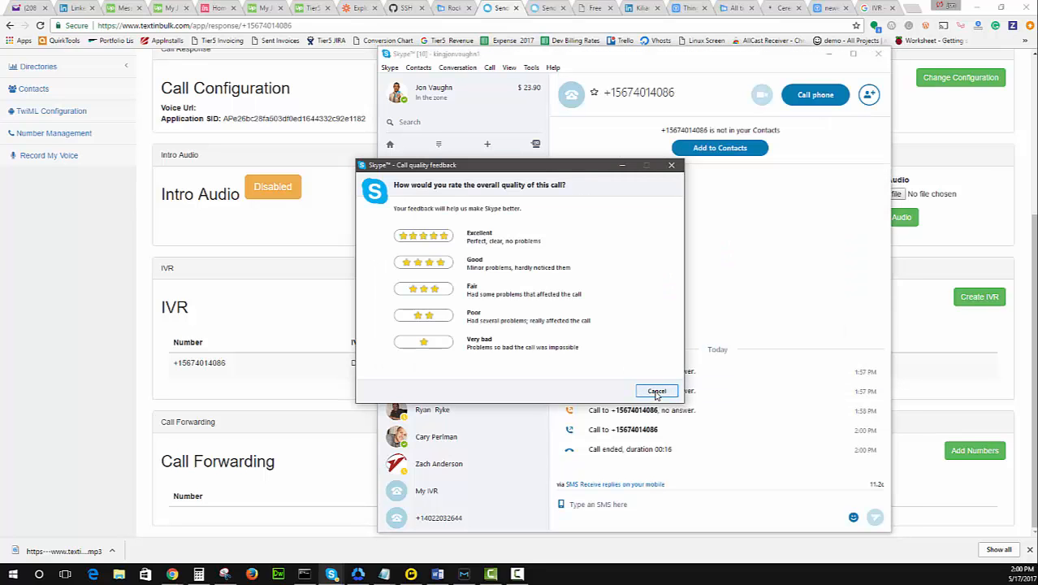
left_click(656, 389)
left_click(878, 54)
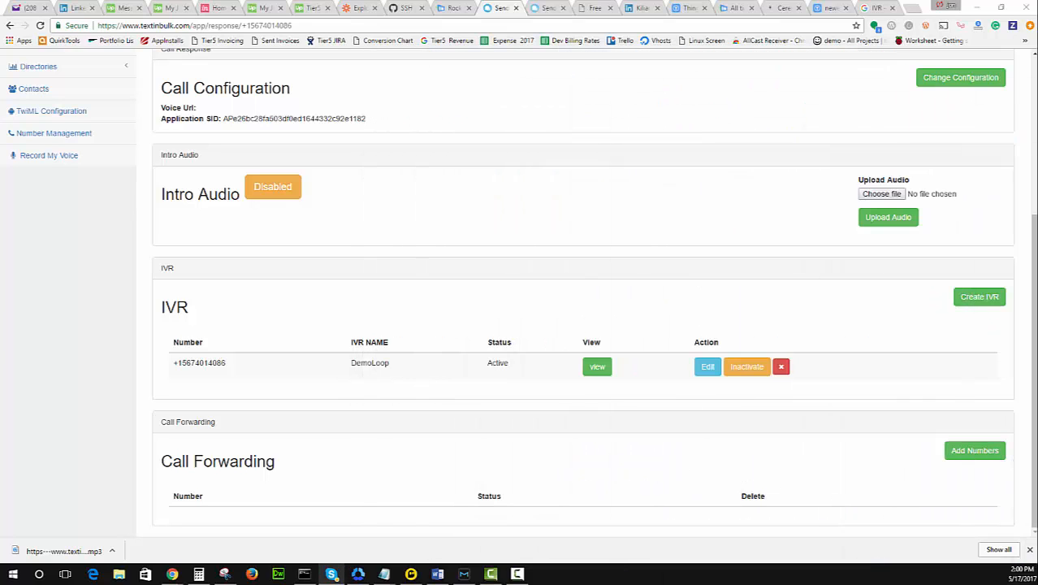
- Open the DemoLoop configuration and start an added option for step 1 with option number 666
left_click(601, 368)
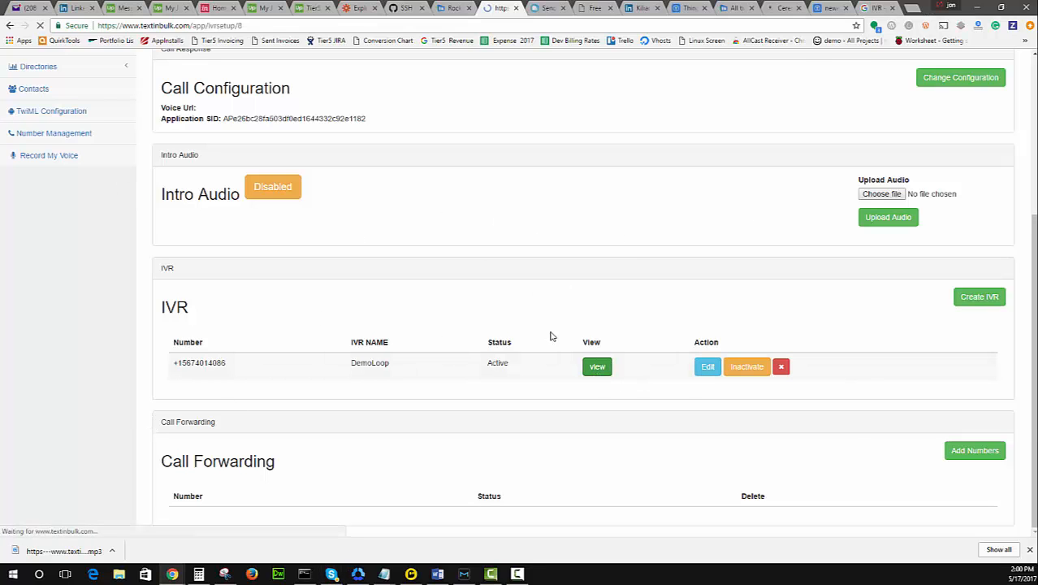
left_click(825, 254)
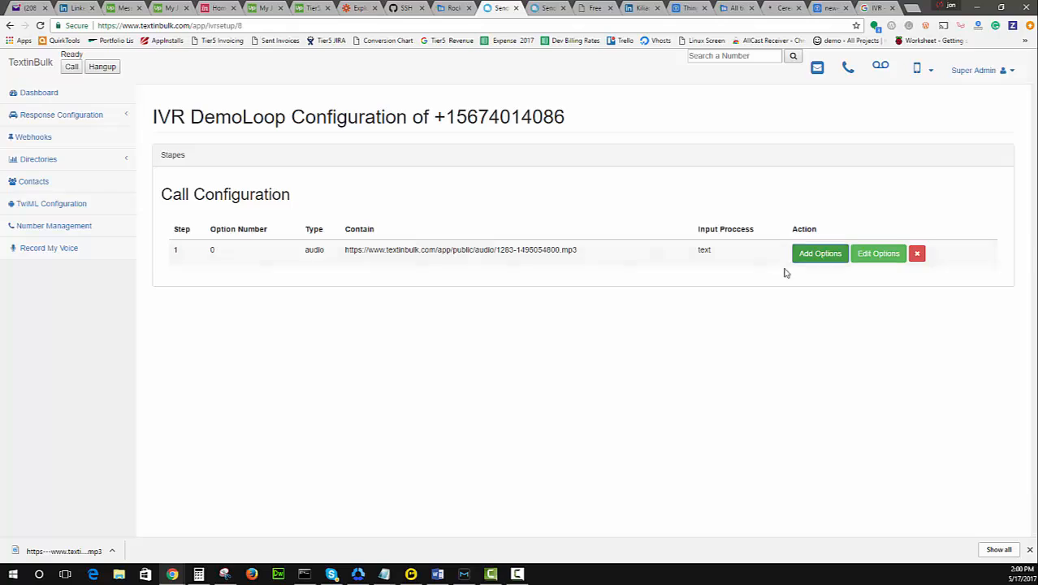
left_click(410, 130)
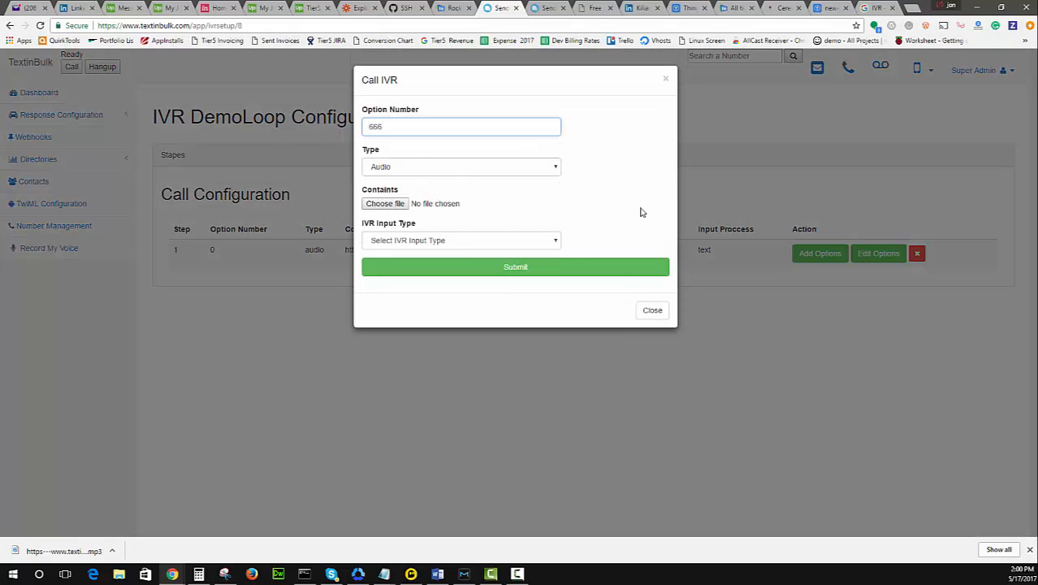
- Return to the audio recorder tab and record a second voice message of about 8 seconds
left_click(540, 11)
scroll(653, 178, "up", 3)
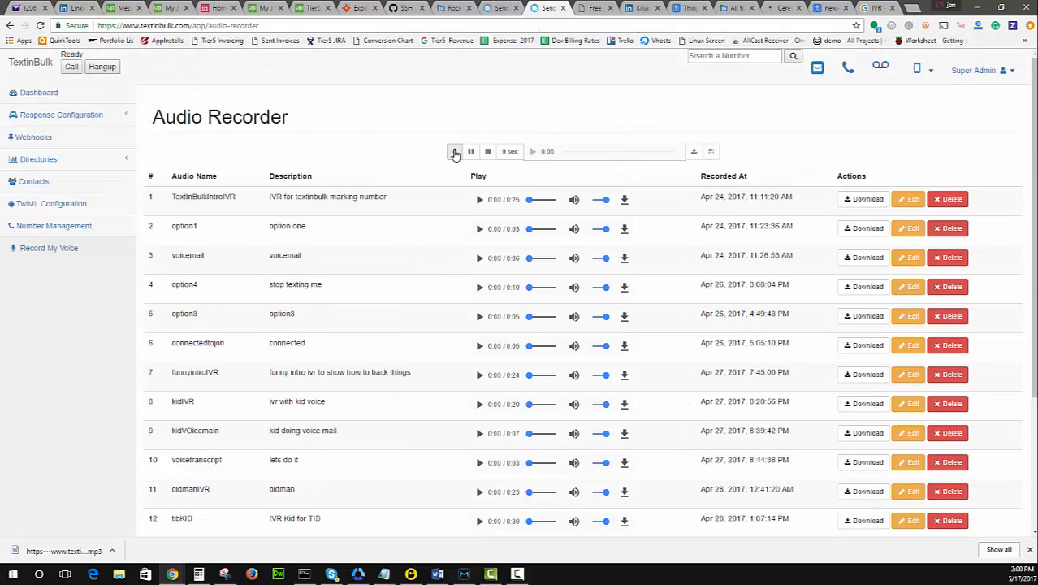
left_click(455, 154)
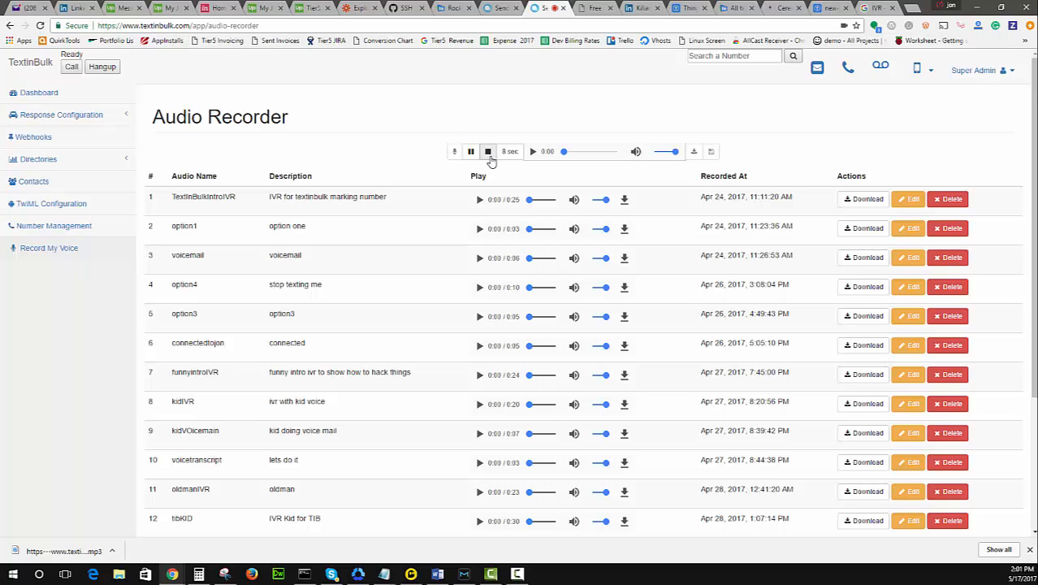
left_click(489, 157)
- Save the second recording with the audio name gotme and the description "they got me"
left_click(710, 151)
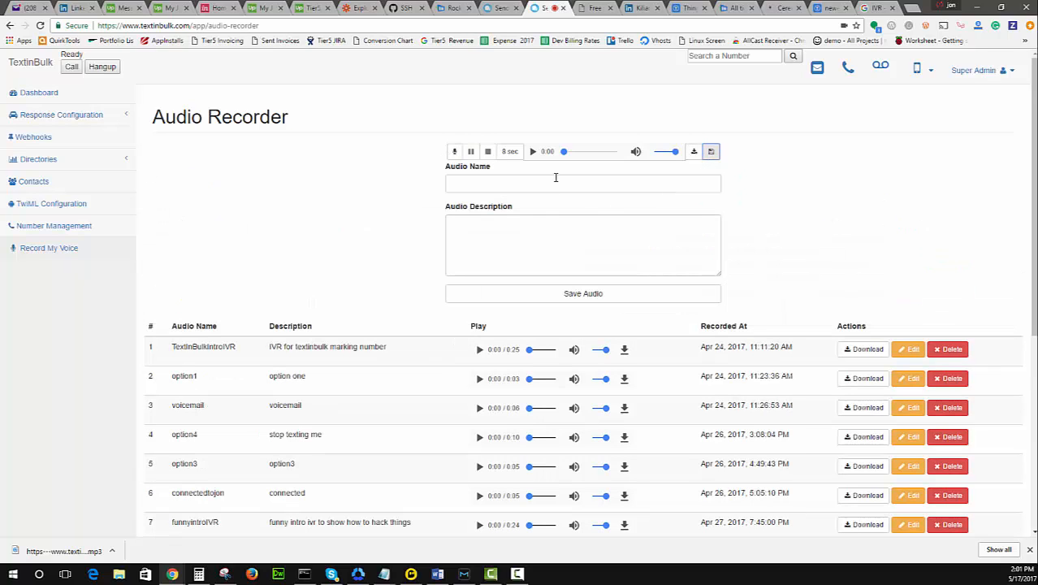
left_click(555, 185)
type("got")
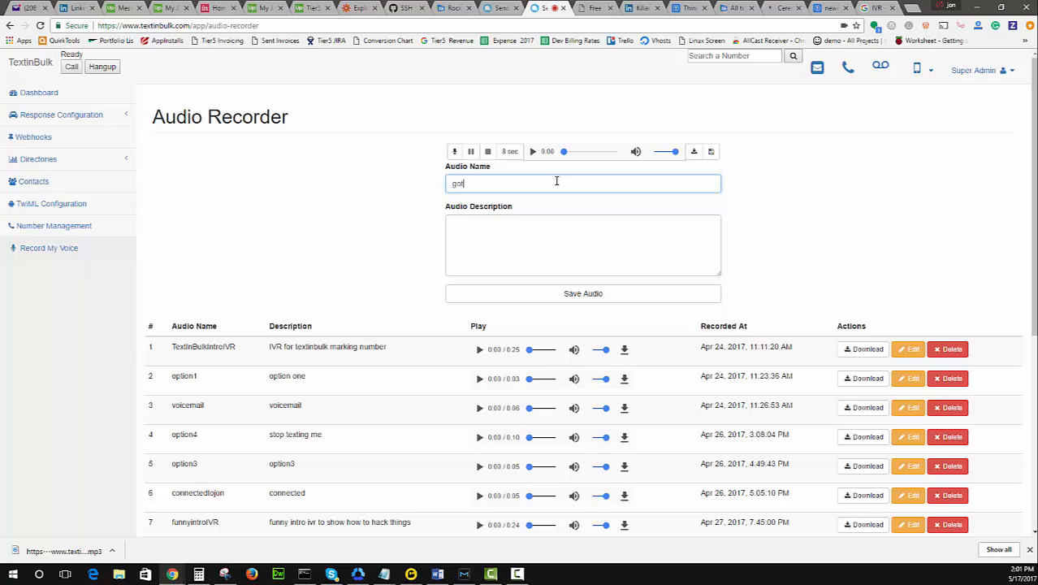
type("me")
key("Tab")
type("they")
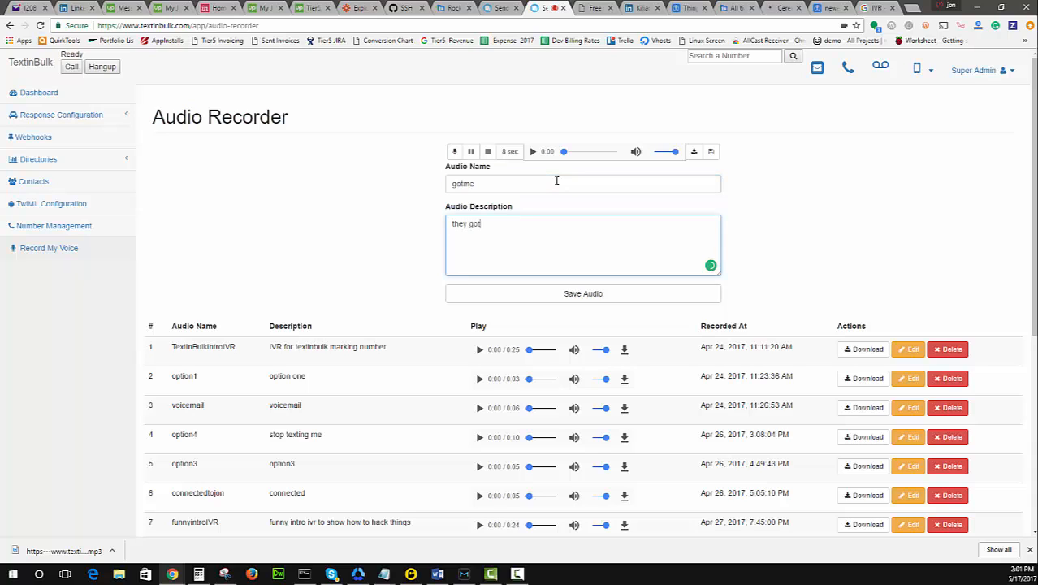
left_click(545, 296)
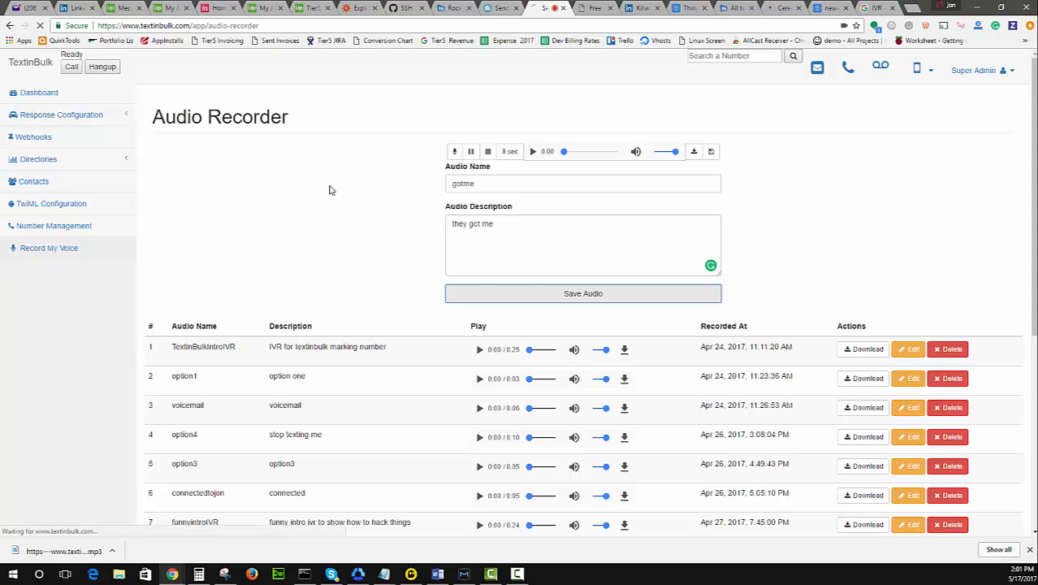
- Download the gotme recording from the list of saved audio
scroll(340, 201, "down", 5)
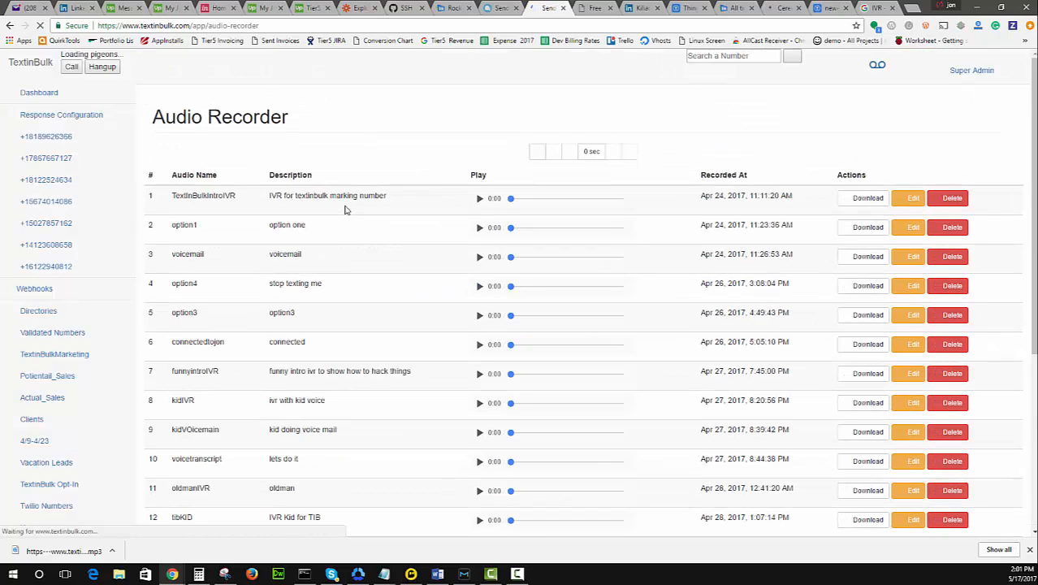
scroll(426, 304, "down", 5)
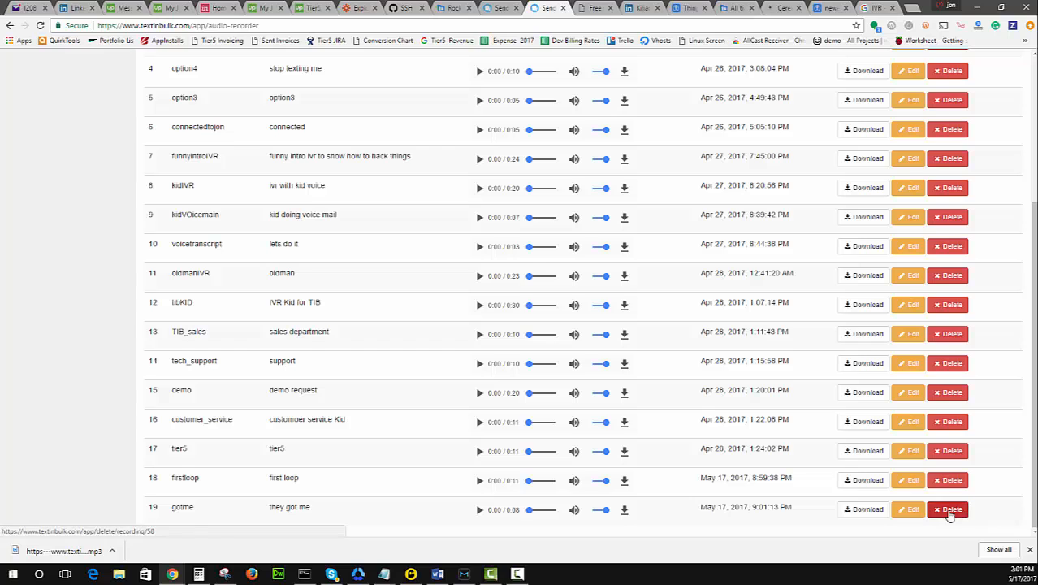
left_click(875, 510)
- Attach the downloaded gotme MP3 to option 666, keep the type Audio, and choose Forward as the IVR input type
left_click(501, 9)
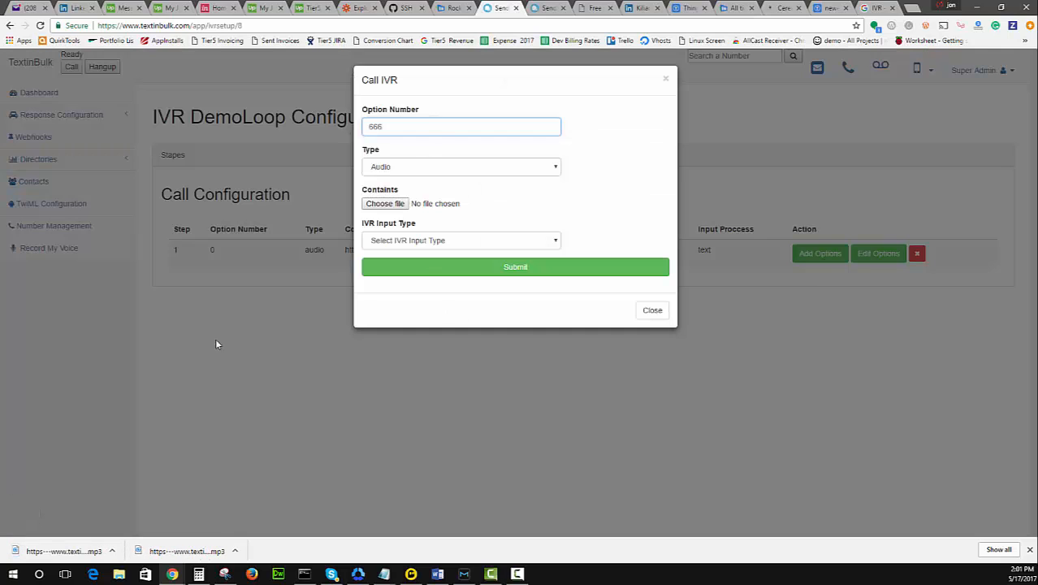
left_click_drag(172, 458, 386, 203)
left_click(413, 168)
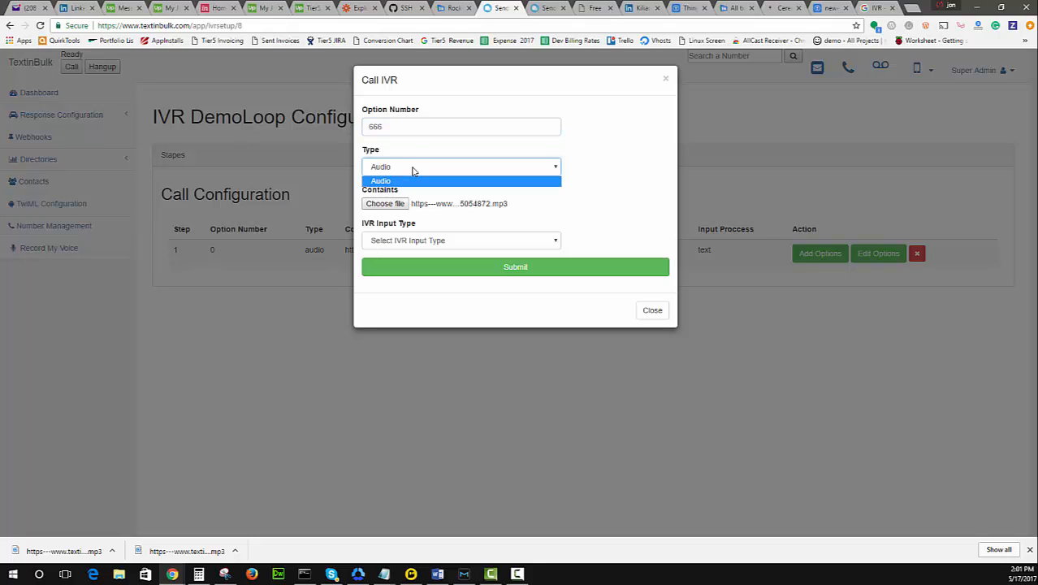
left_click(416, 168)
left_click(445, 242)
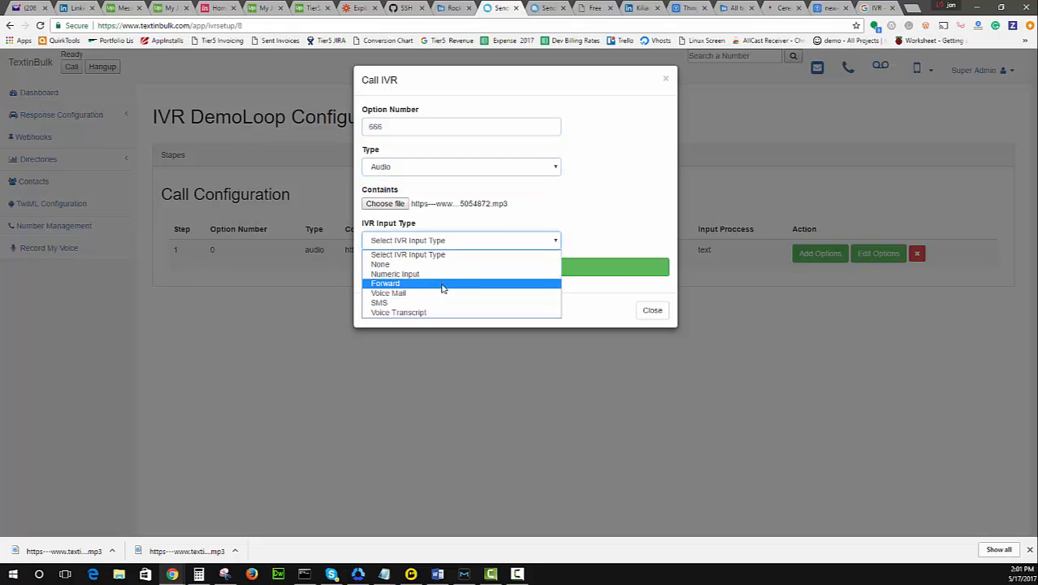
left_click(443, 283)
- Open the dashboard in the other TextinBulk tab to view the list of Twilio numbers
left_click(542, 8)
scroll(186, 154, "up", 3)
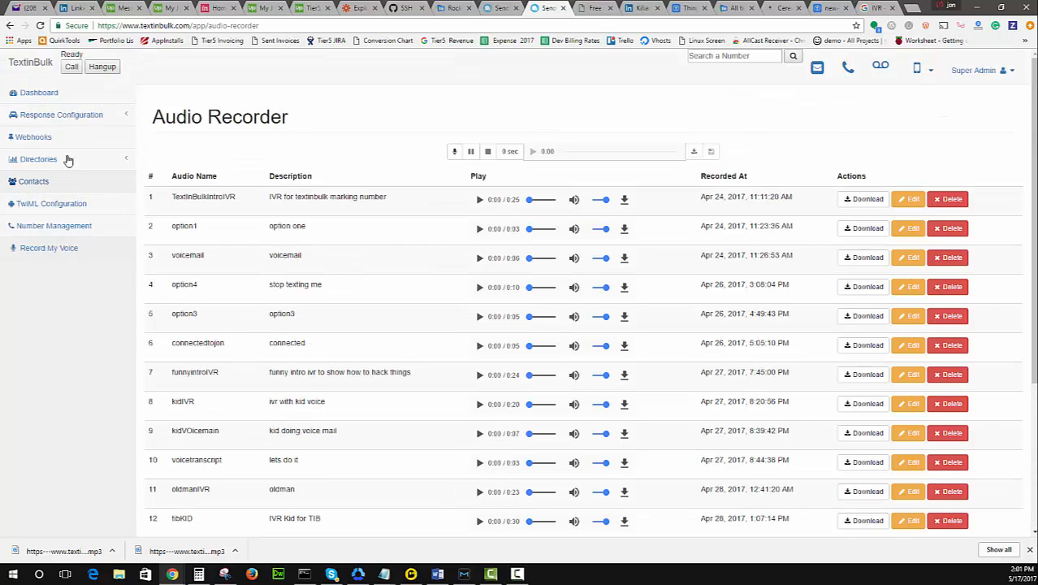
left_click(51, 91)
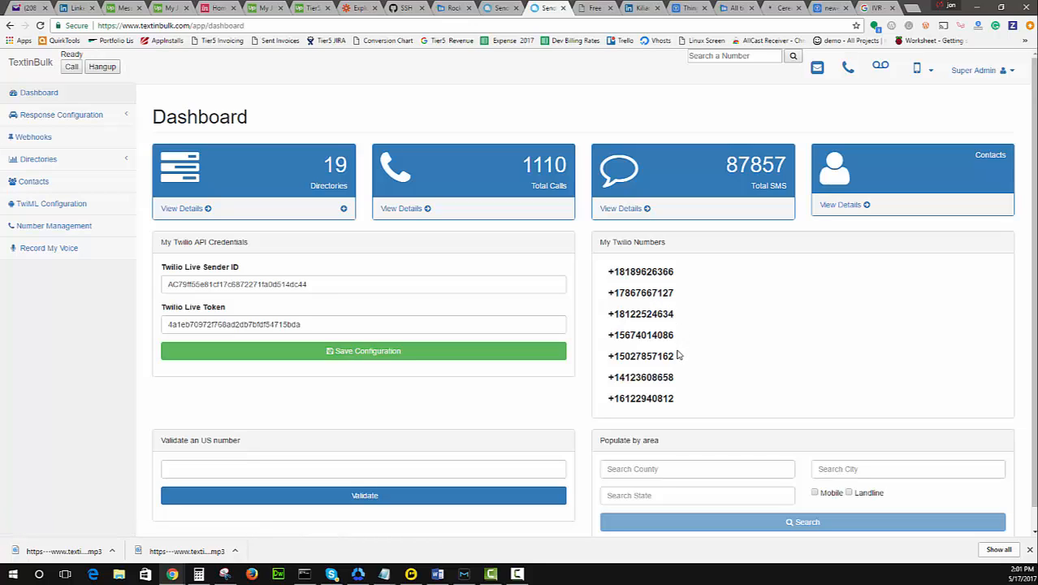
- Copy the fifth number in the Twilio numbers list without its +1 prefix, and call it from Skype
left_click_drag(678, 356, 619, 356)
key("ctrl+c")
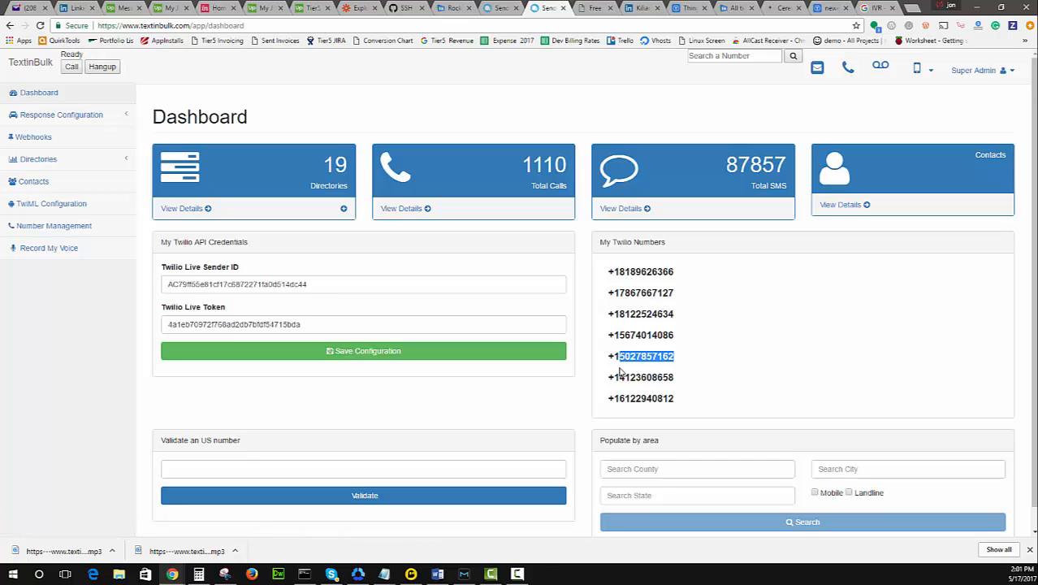
left_click(331, 573)
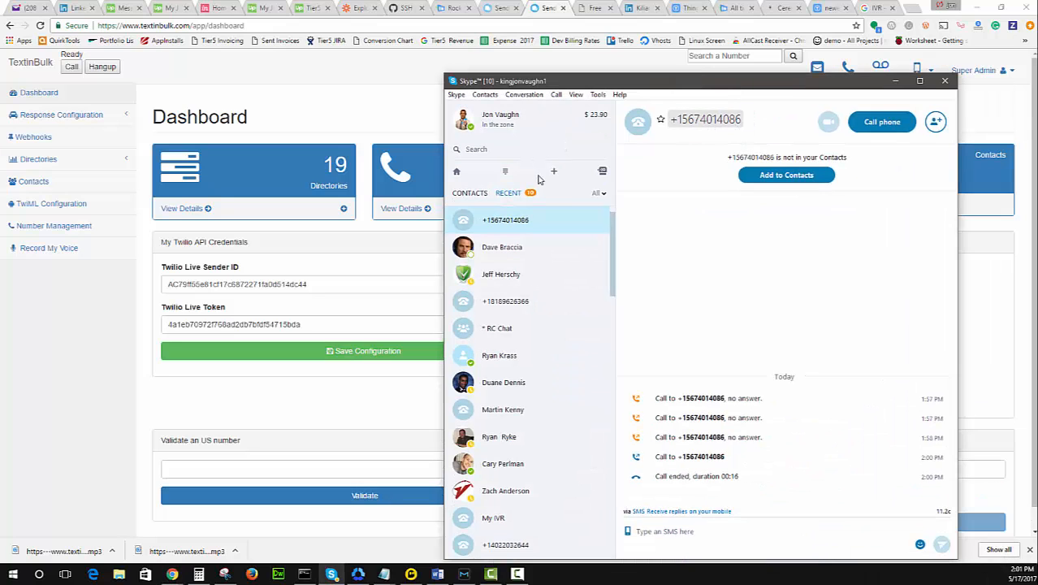
left_click(505, 171)
key("ctrl+v")
left_click(905, 122)
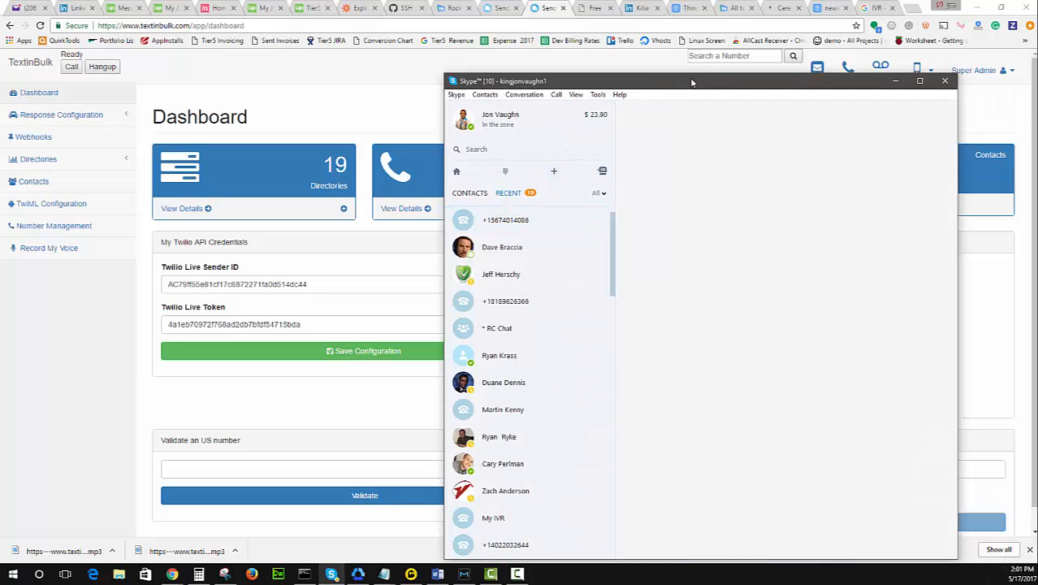
- Move the Skype window slightly aside and end the test call to the copied number
left_click_drag(729, 81, 599, 75)
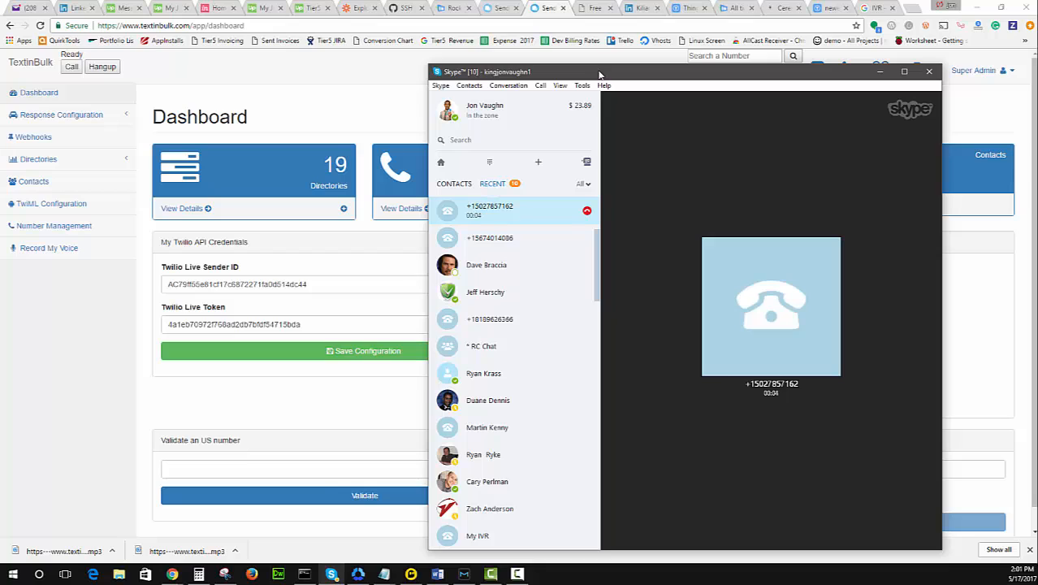
mouse_move(743, 244)
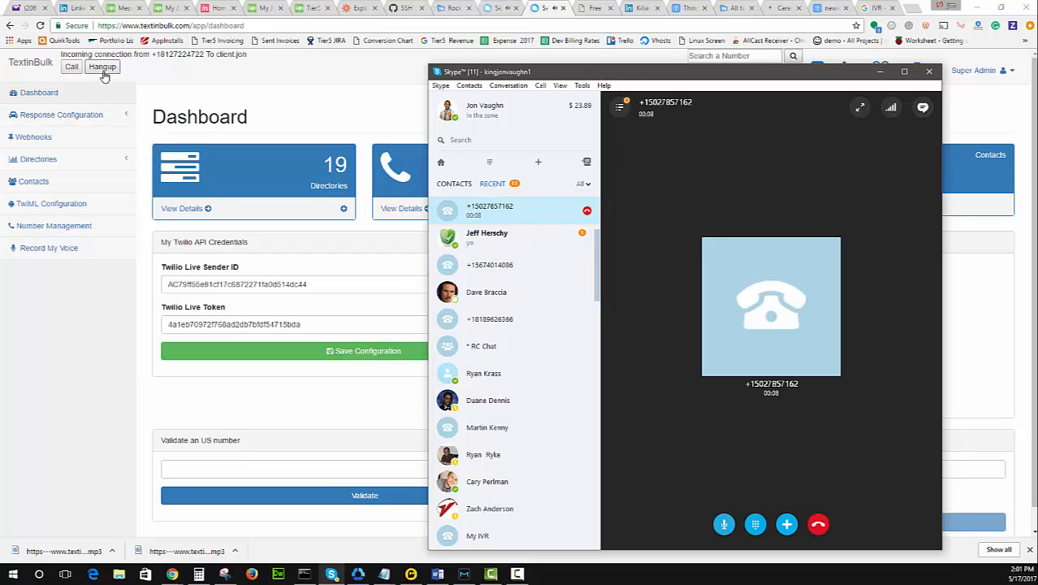
left_click(818, 525)
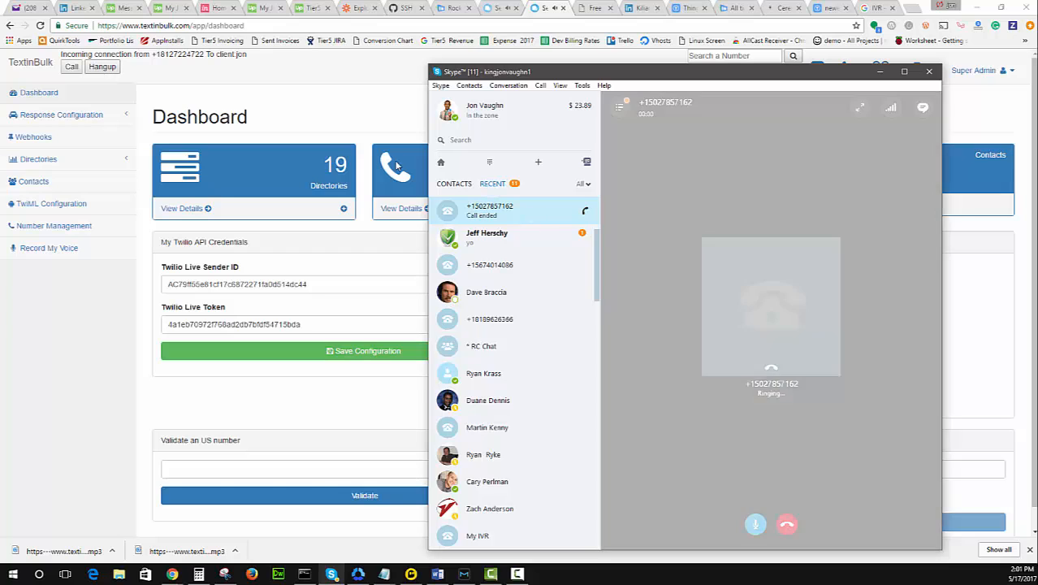
- Back in the DemoLoop configuration tab, enter the copied number as option 666's IVR out-bound number and submit the option
left_click(493, 9)
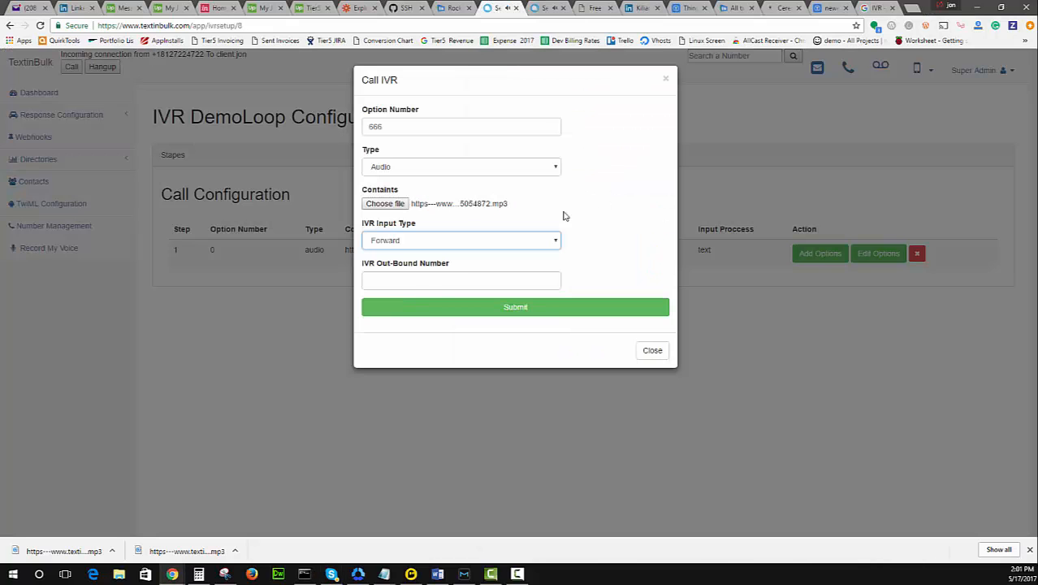
key("Down")
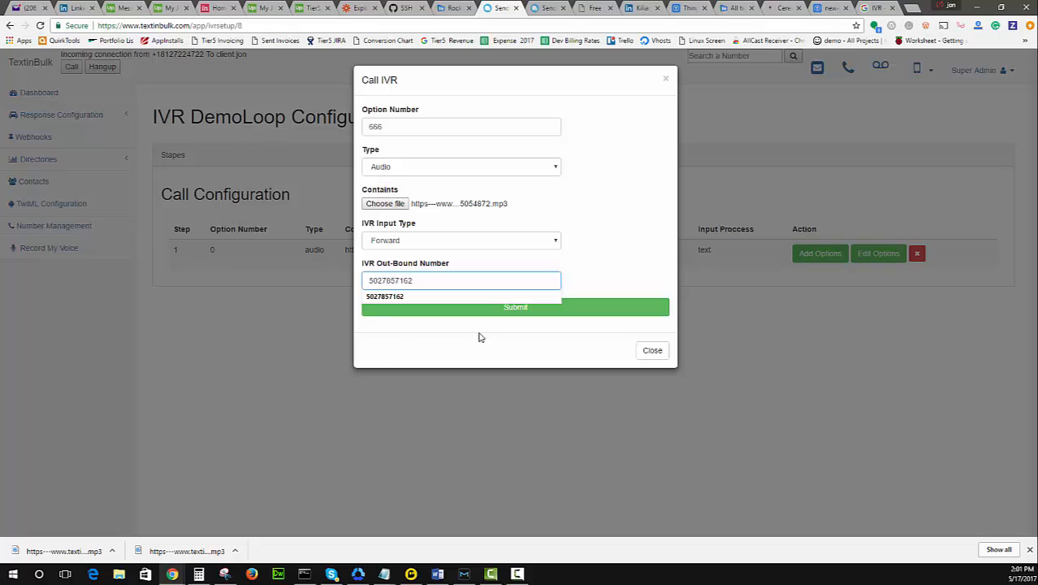
key("Return")
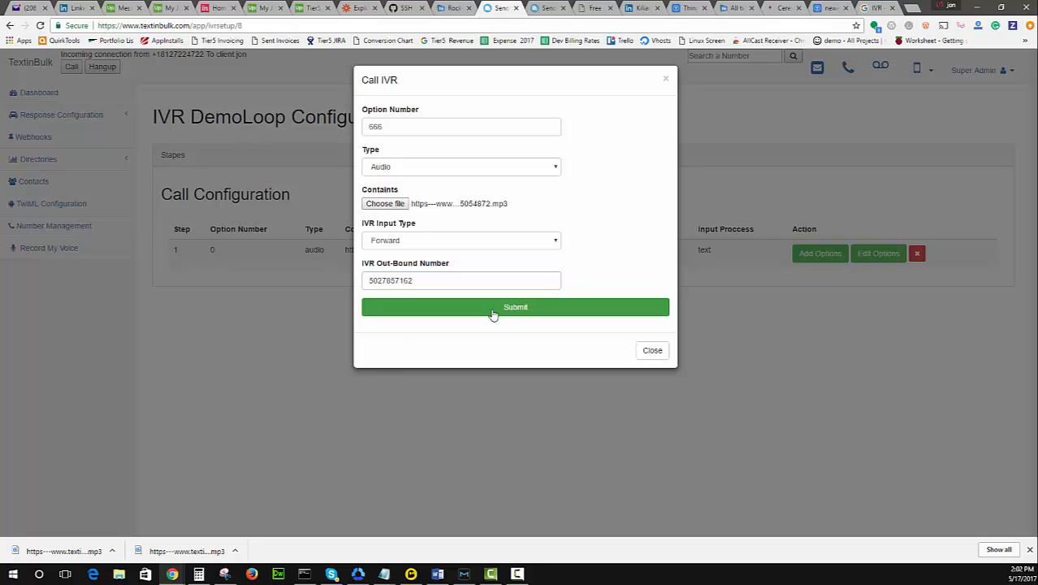
left_click(492, 313)
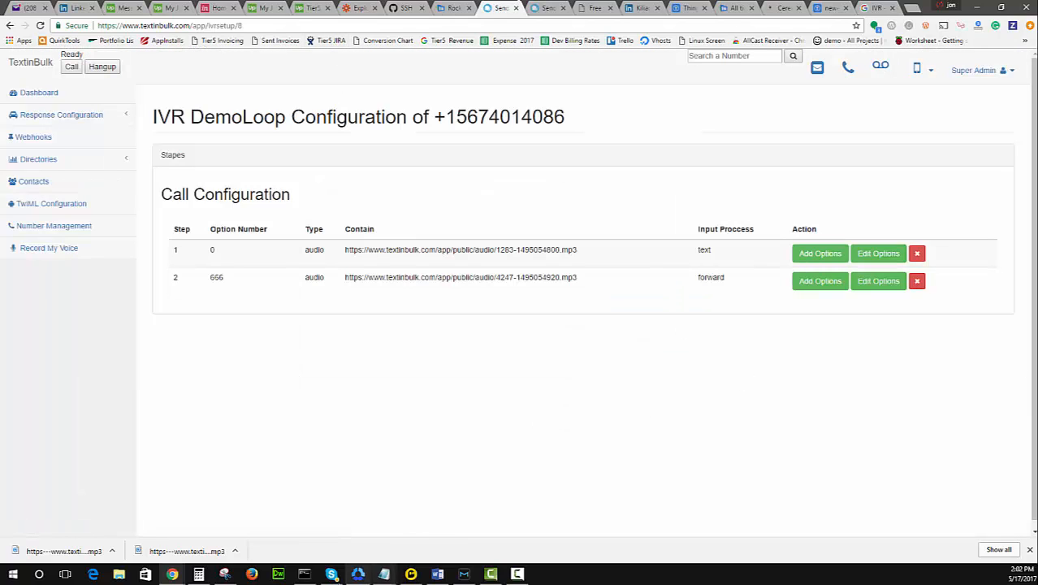
- Test the IVR by calling the DemoLoop number from Skype with 666 as the keypad entry, and end the call
left_click(332, 573)
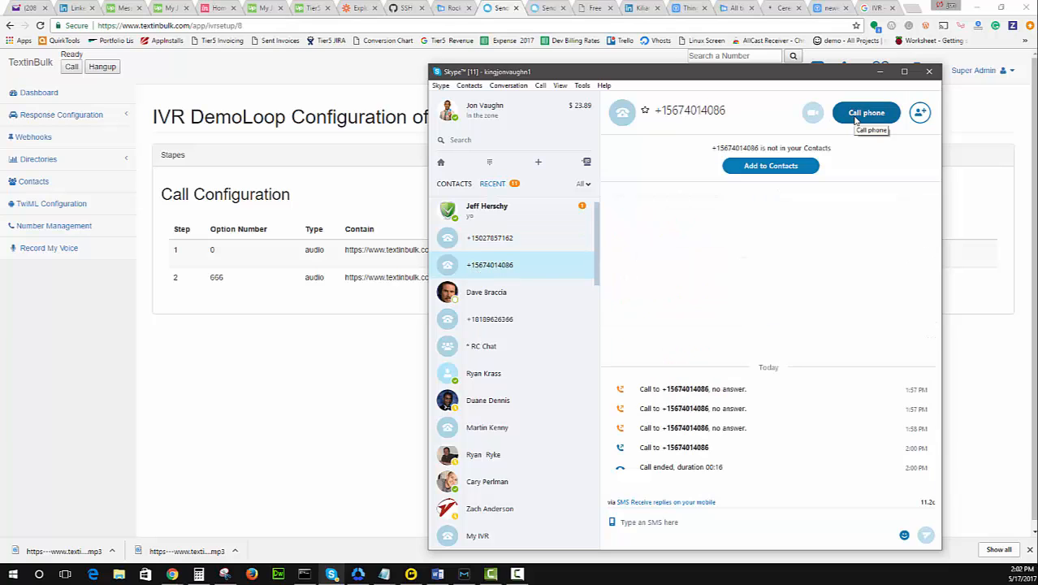
left_click(867, 114)
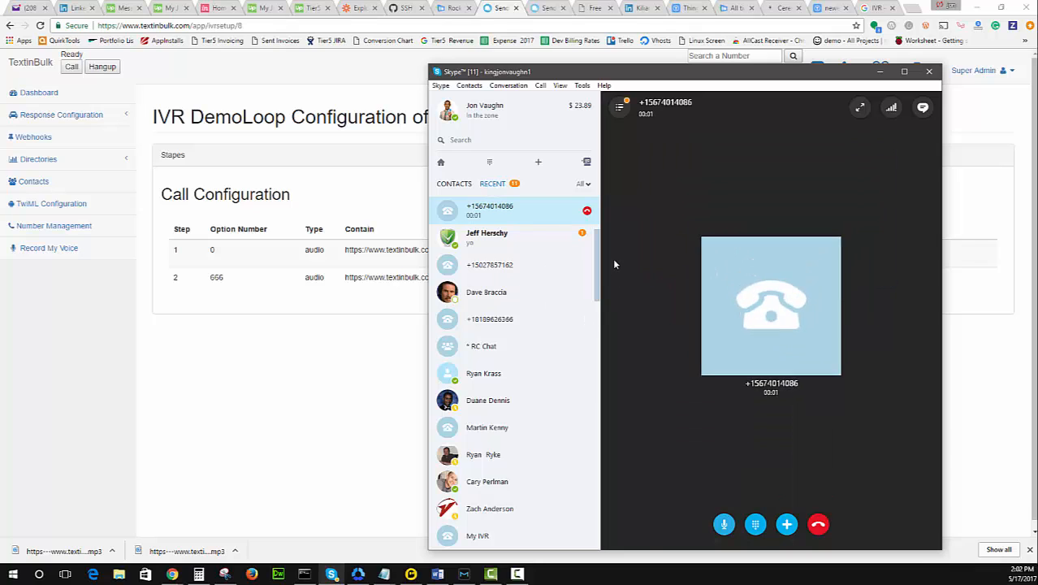
left_click(755, 523)
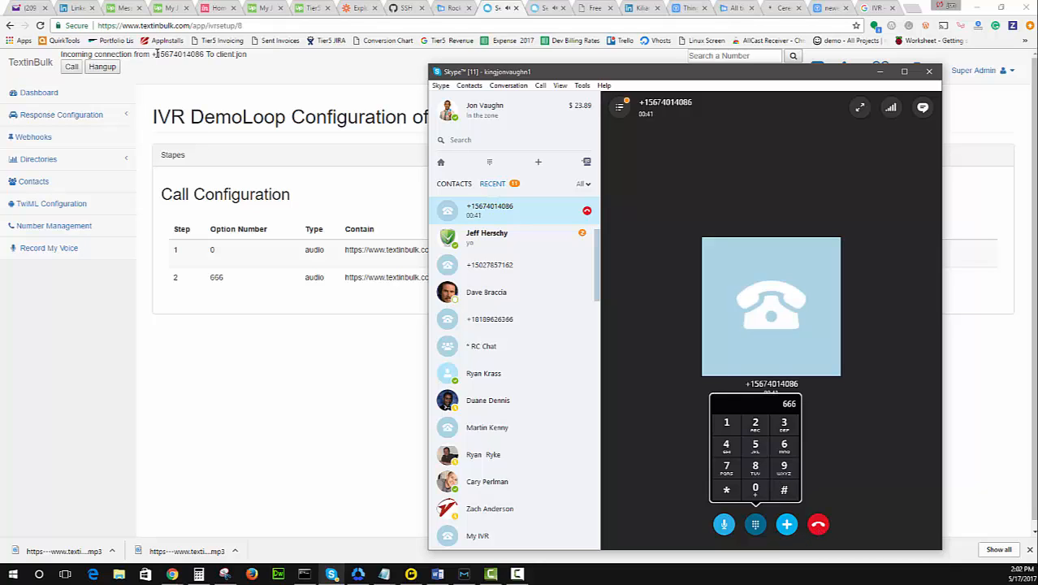
left_click(817, 525)
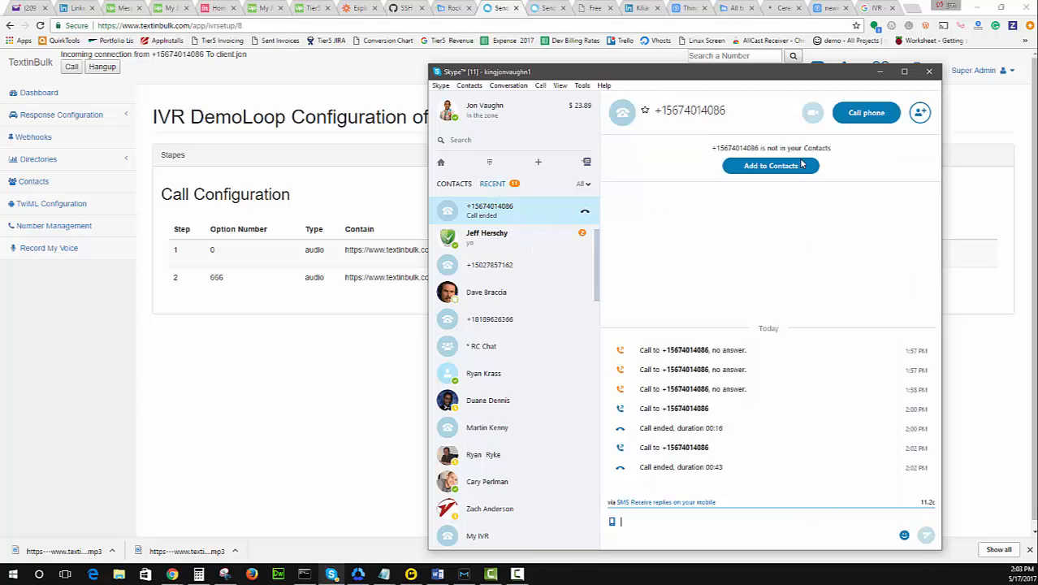
left_click(880, 72)
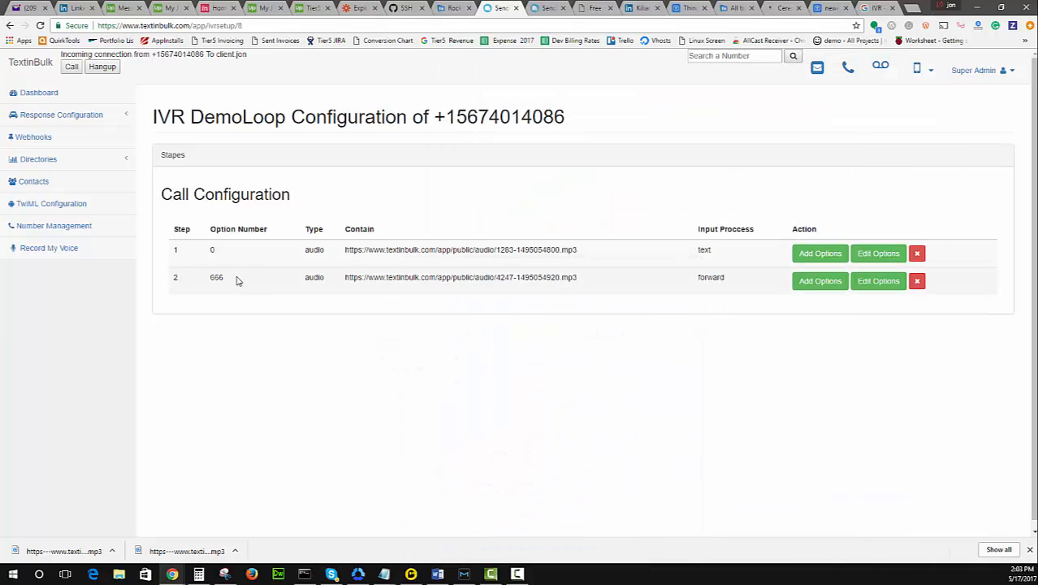
- Review the IVR input types available for a new option under step 1, and dismiss the form
left_click(812, 256)
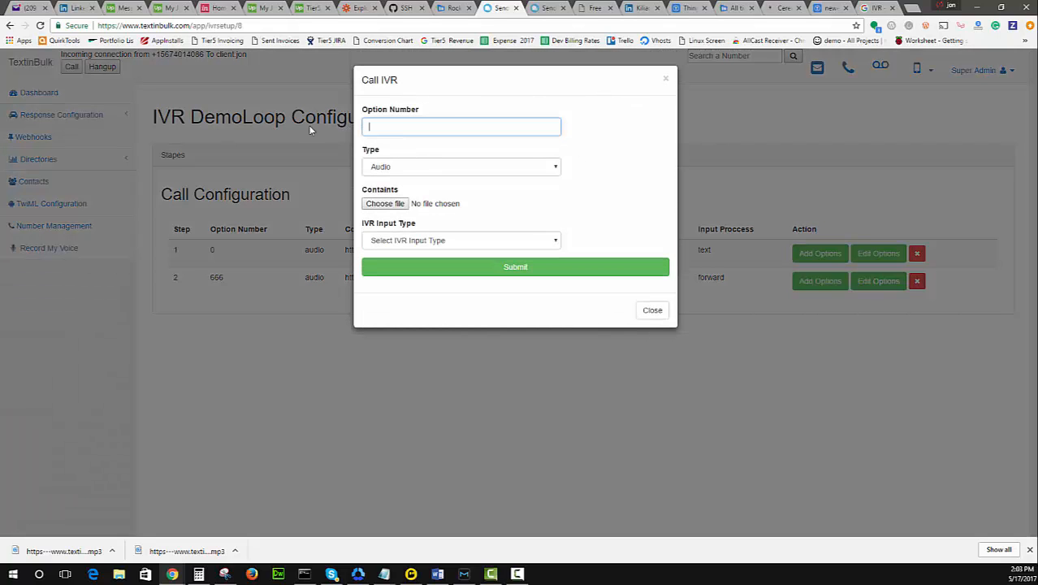
left_click(402, 243)
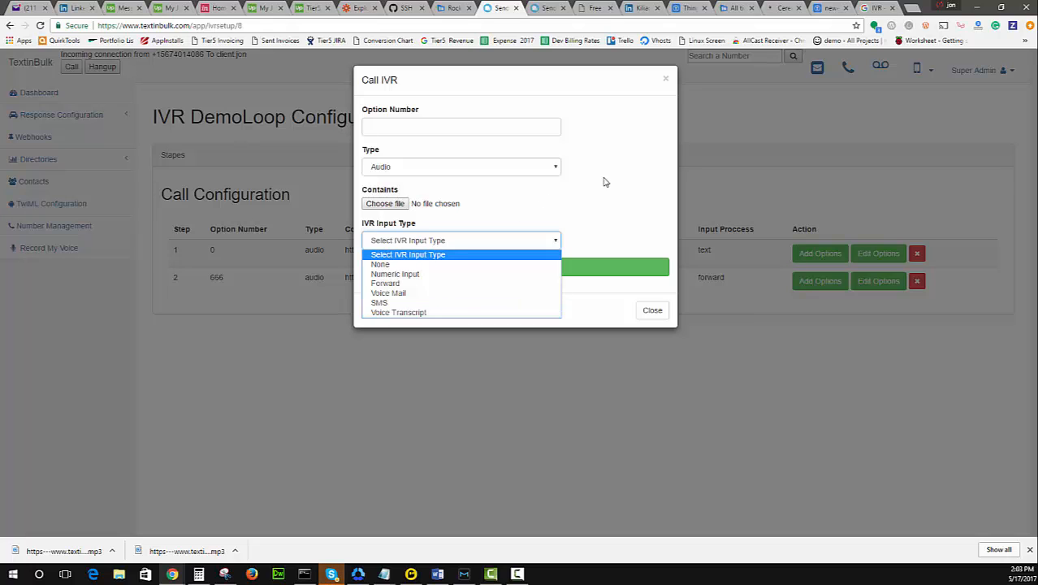
left_click(671, 437)
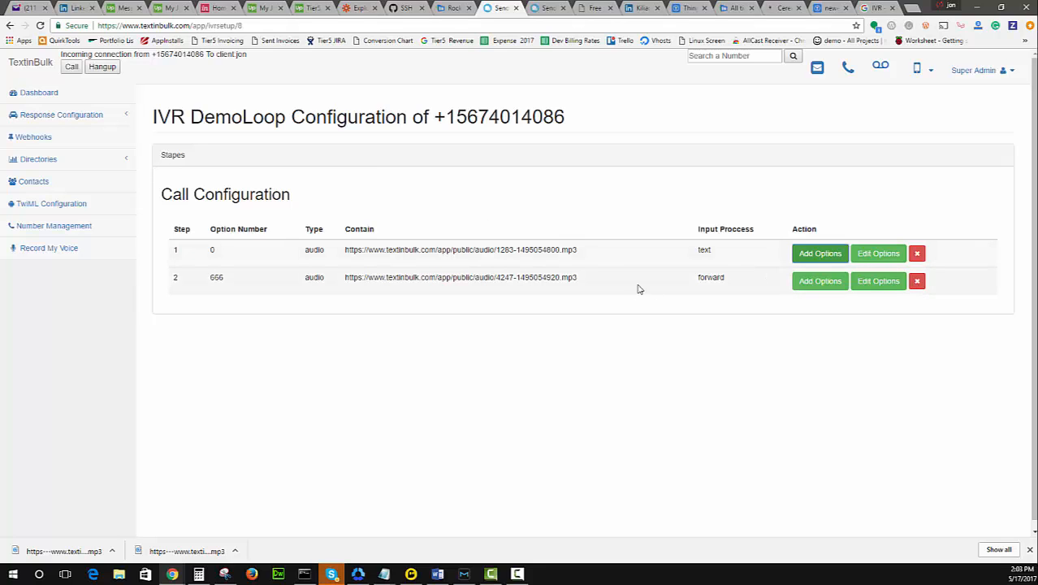
- Start a new option under step 1 and set its option number to 1
left_click(802, 256)
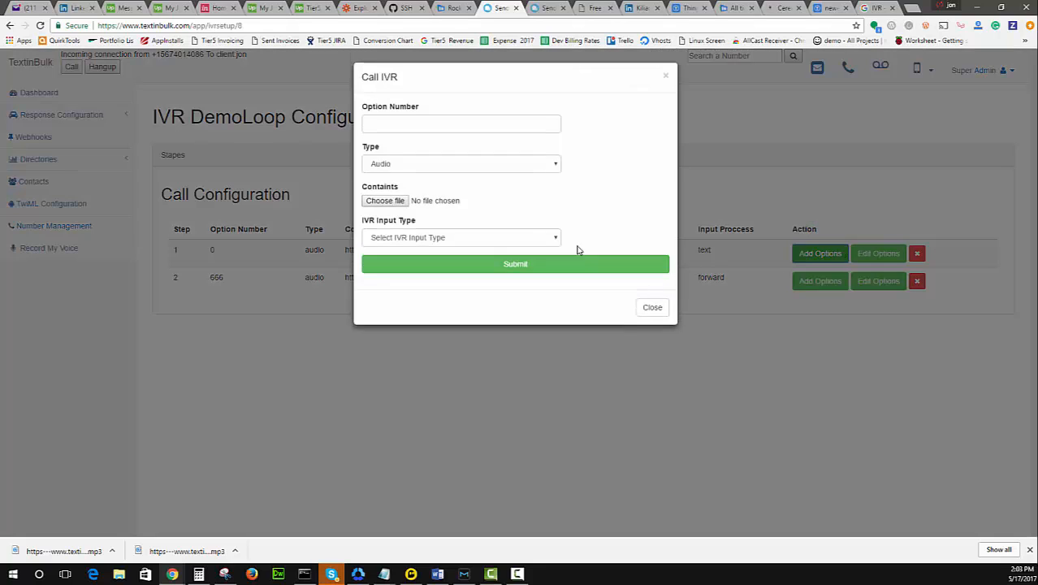
left_click(399, 128)
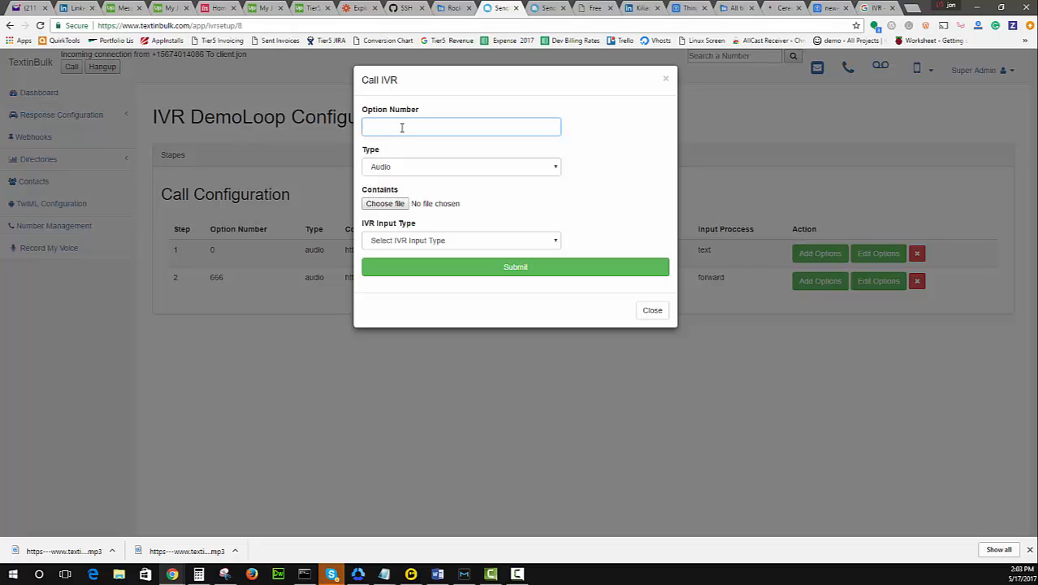
type("1")
- Record a voice clip of about 11 seconds with the audio recorder in the other TextinBulk tab
left_click(537, 11)
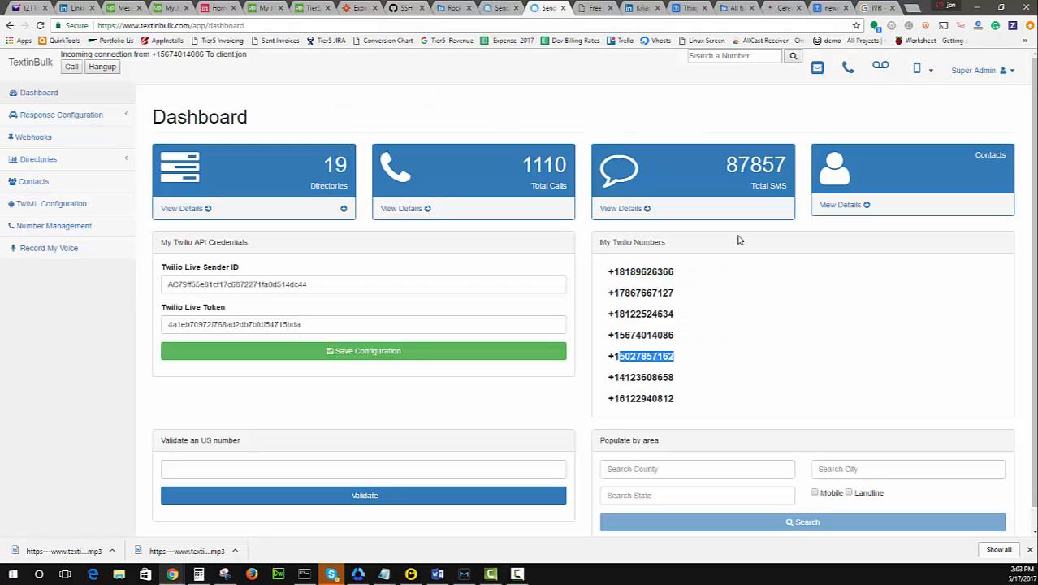
left_click(39, 247)
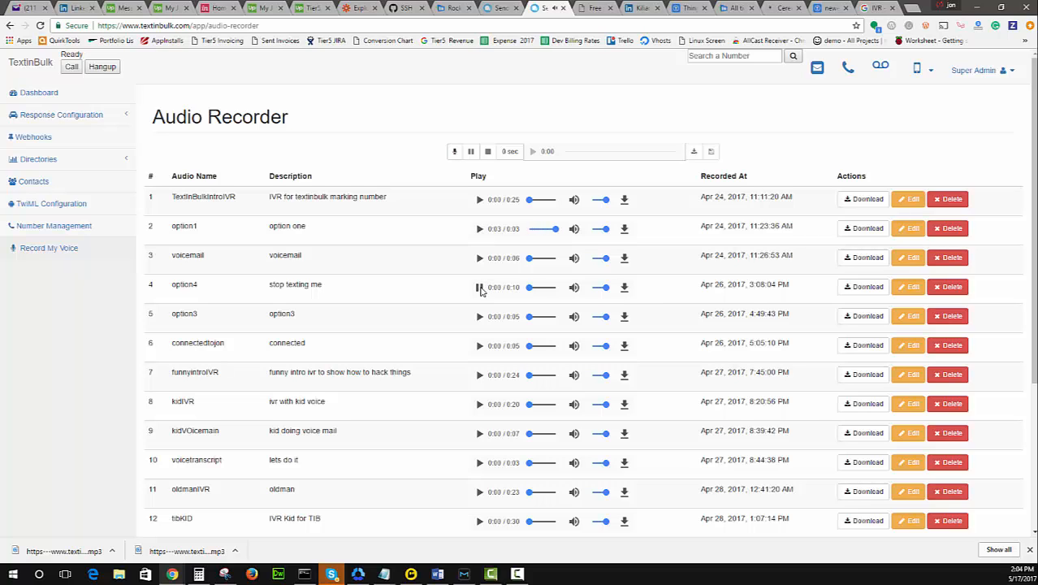
left_click(479, 287)
left_click(454, 153)
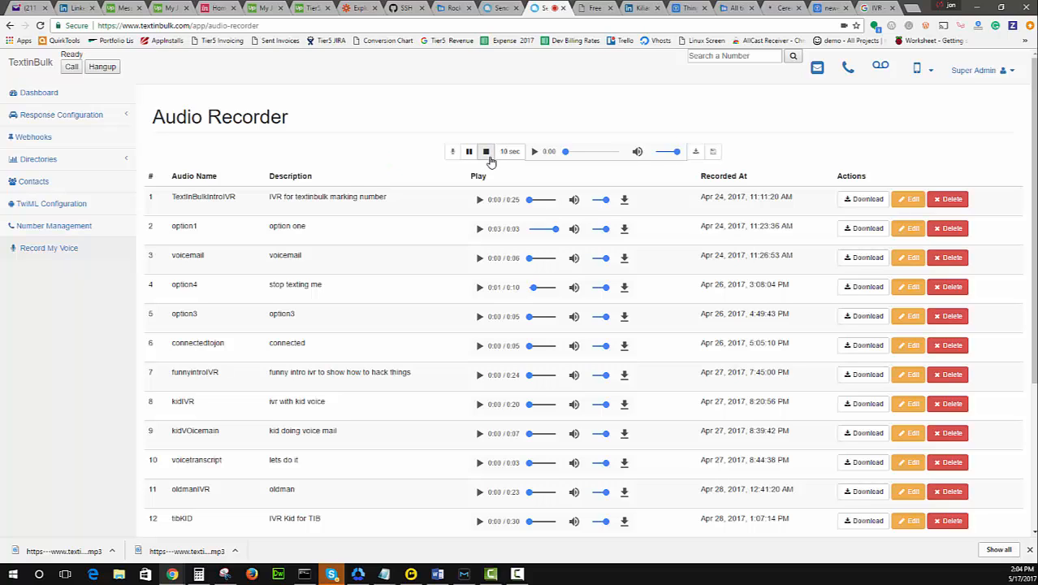
left_click(486, 153)
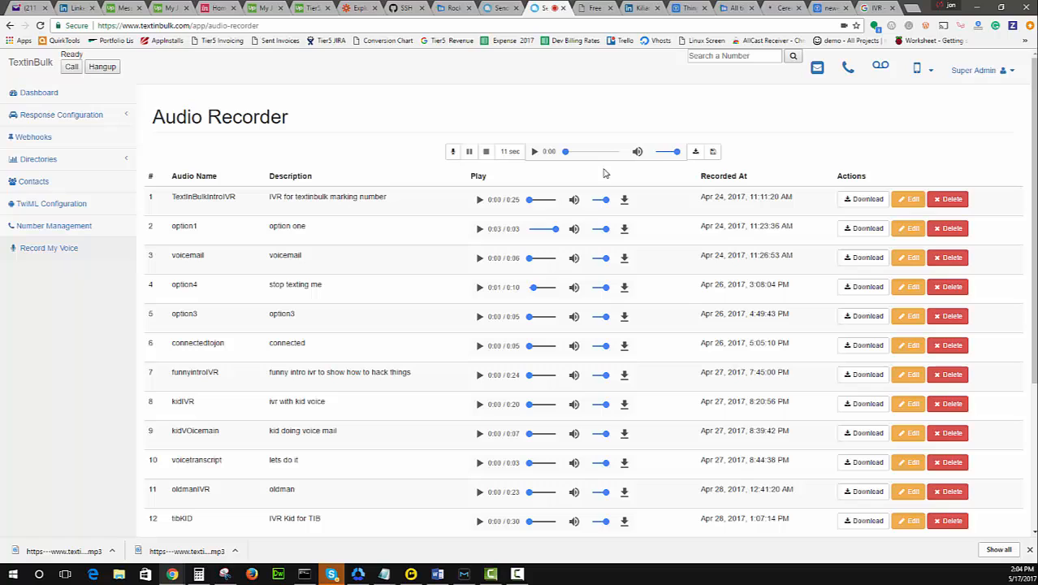
- Save the new recording with the audio name option1loopstep and the description "nothing"
left_click(712, 152)
left_click(489, 178)
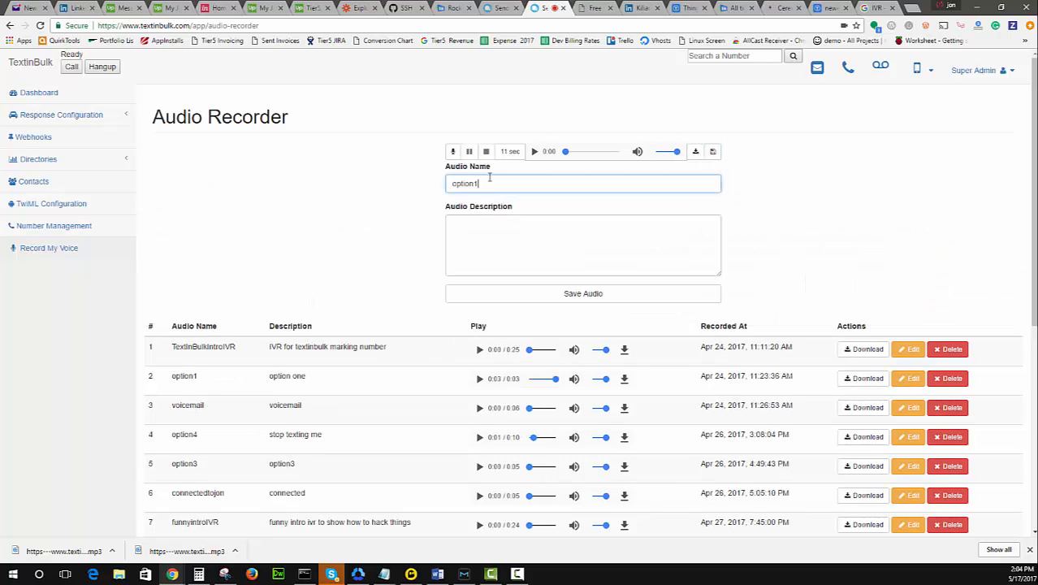
key("Tab")
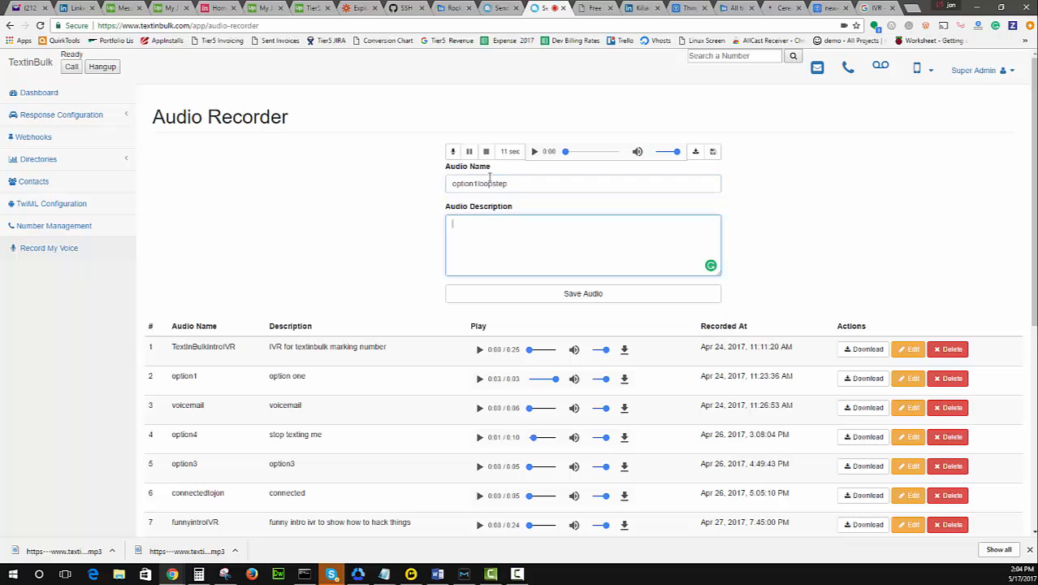
type("nothing")
left_click(573, 298)
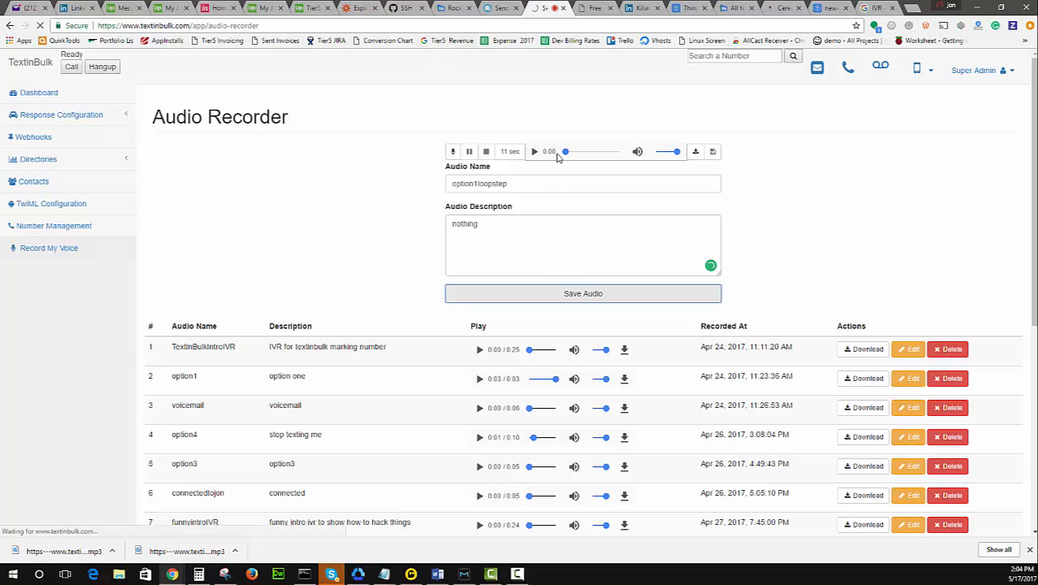
- Download the option1loopstep recording from the list of saved audio
scroll(560, 211, "down", 3)
scroll(479, 315, "down", 5)
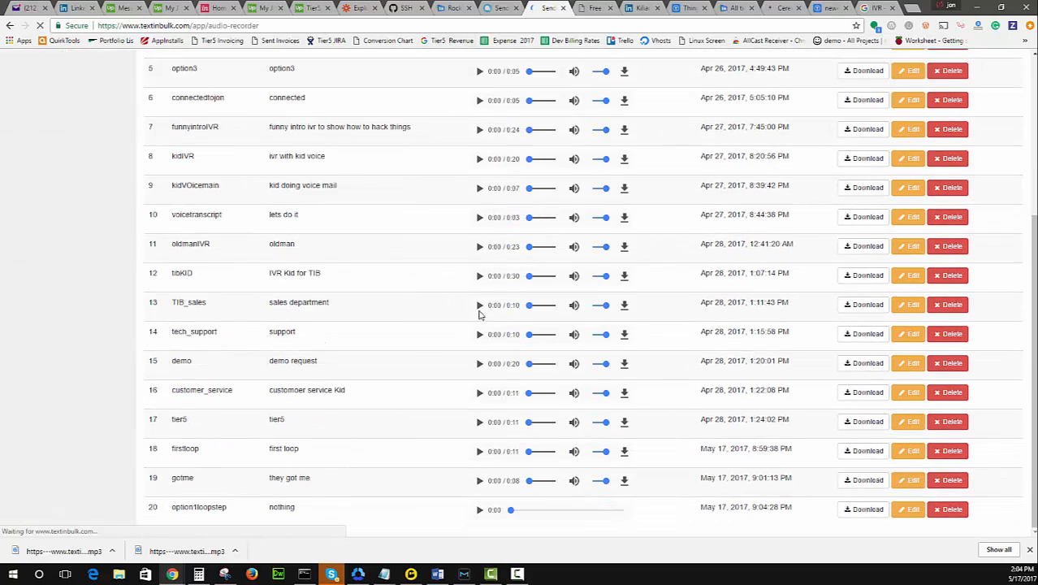
left_click(862, 509)
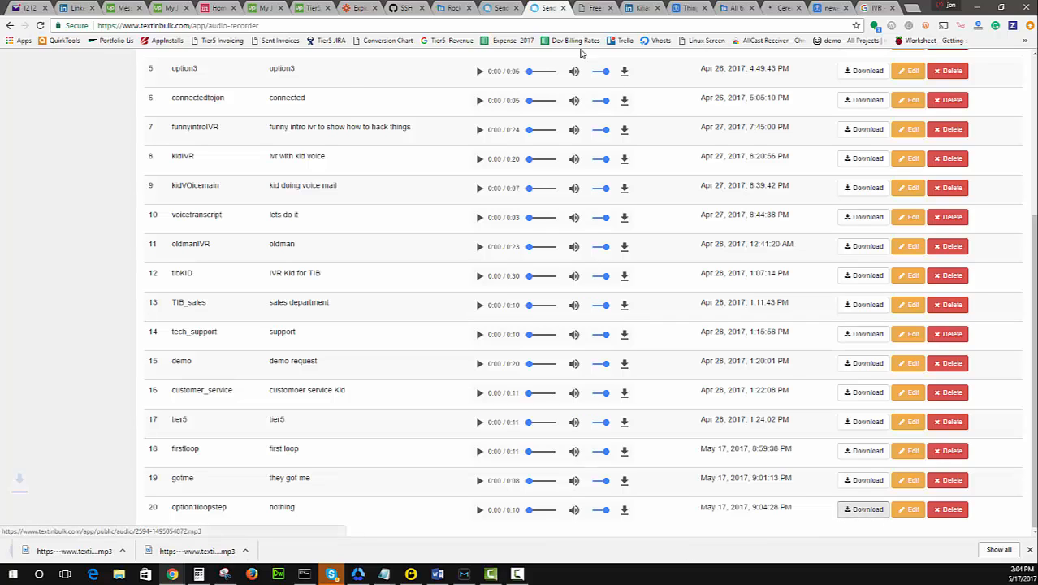
- Attach the downloaded option1loopstep MP3 to option 1 in the DemoLoop configuration and submit the option
left_click(499, 9)
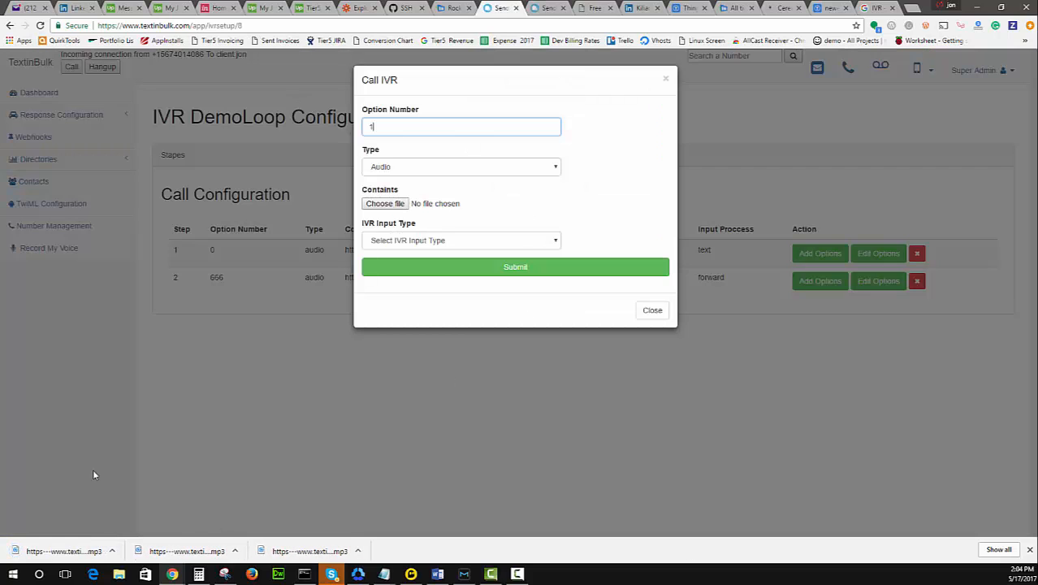
left_click_drag(63, 551, 367, 204)
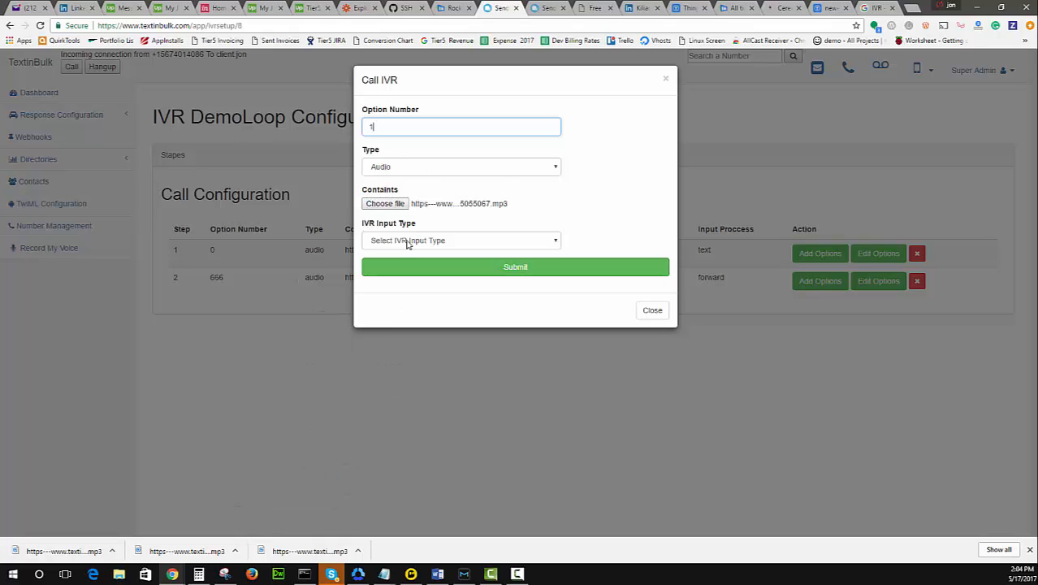
left_click(511, 272)
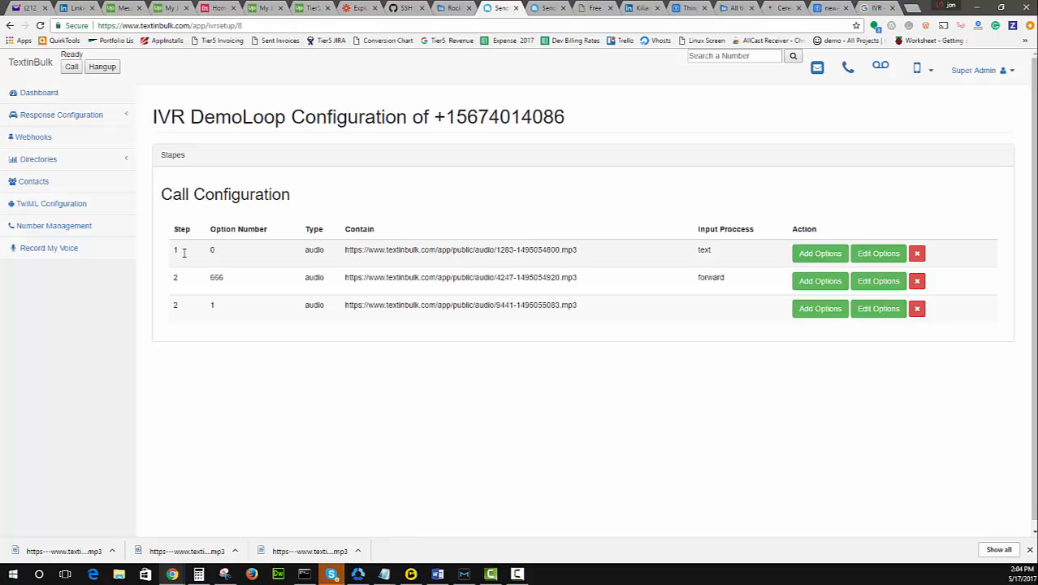
- Examine the step number and input process of step 1, and the audio link and input process of option 666
left_click(176, 251)
mouse_move(158, 254)
left_mouse_down()
mouse_move(207, 250)
mouse_move(176, 251)
left_mouse_up()
left_click(177, 250)
left_click(177, 252)
double_click(706, 254)
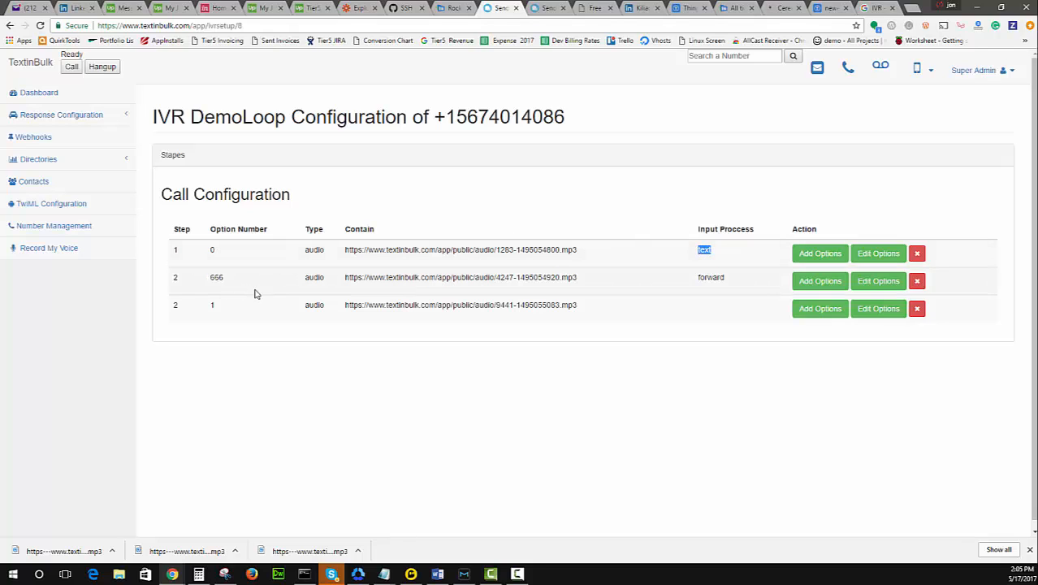
left_click_drag(346, 277, 547, 278)
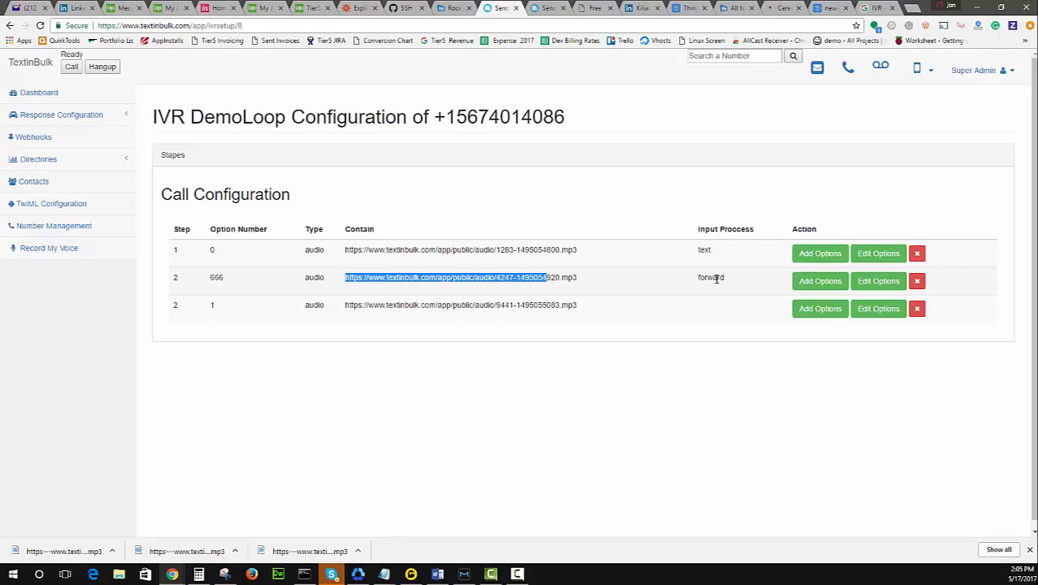
double_click(463, 278)
double_click(712, 278)
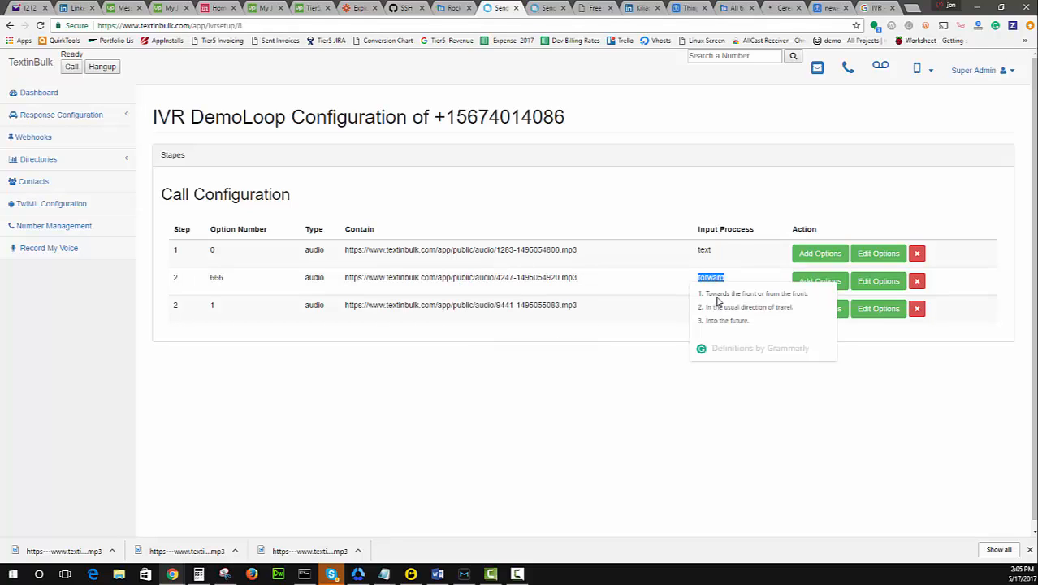
- Edit option 1 of the DemoLoop configuration: set the IVR input type to Numeric Input, reattach the downloaded option1loopstep MP3 and submit
left_click(512, 395)
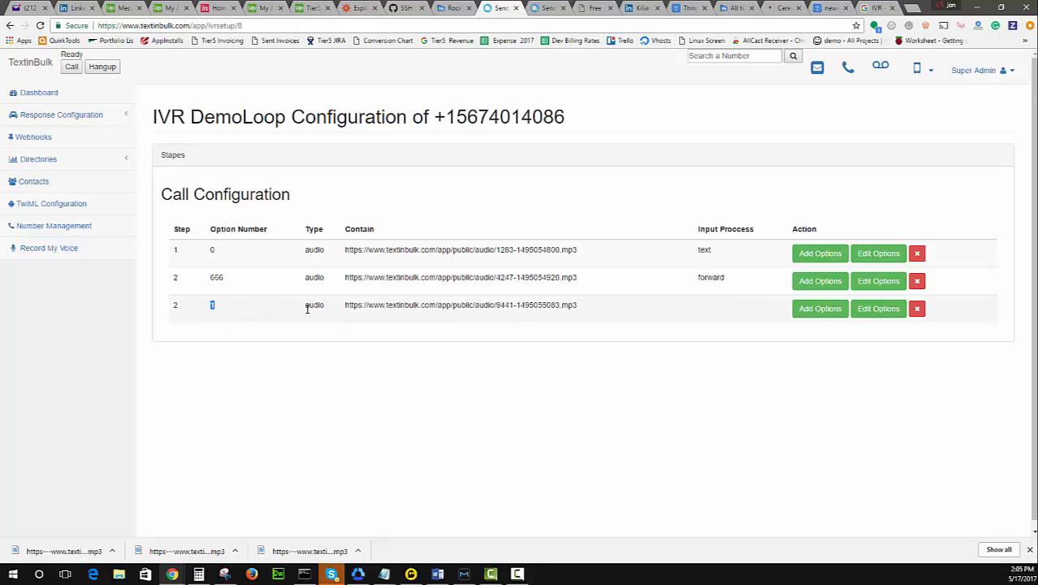
left_click_drag(307, 308, 561, 307)
left_click(719, 320)
left_click(876, 309)
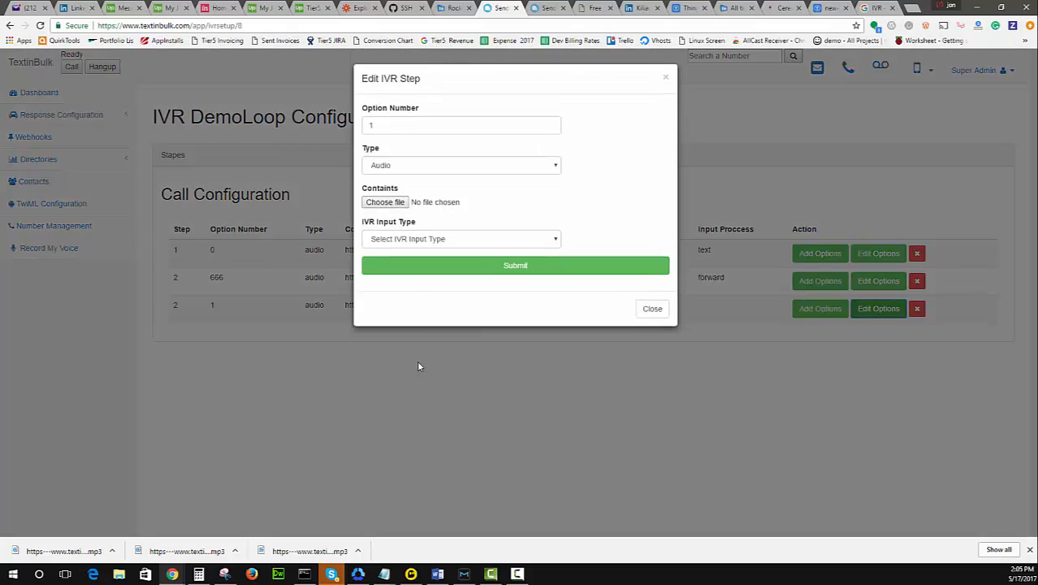
left_click(436, 244)
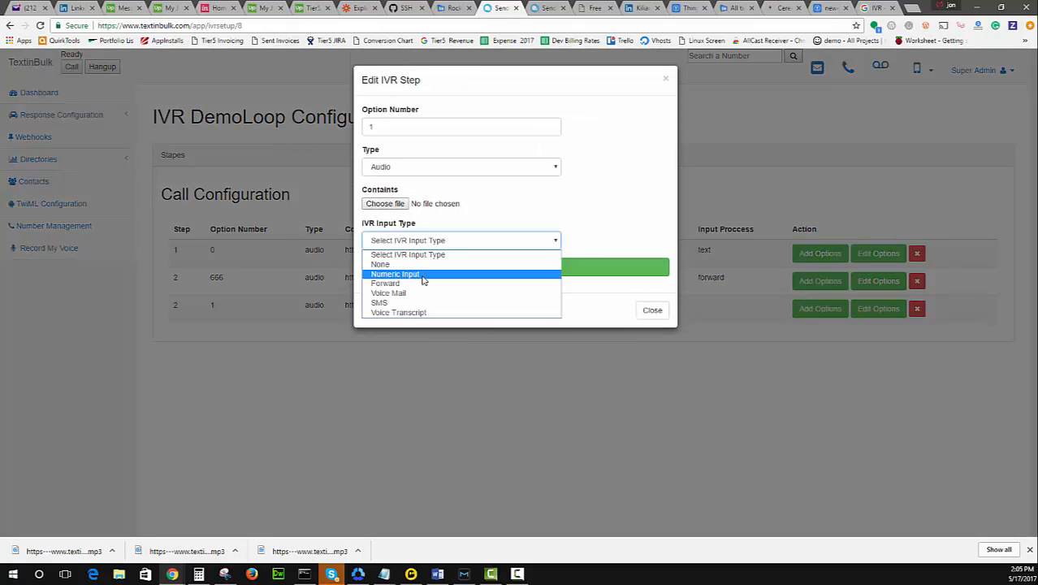
left_click(423, 277)
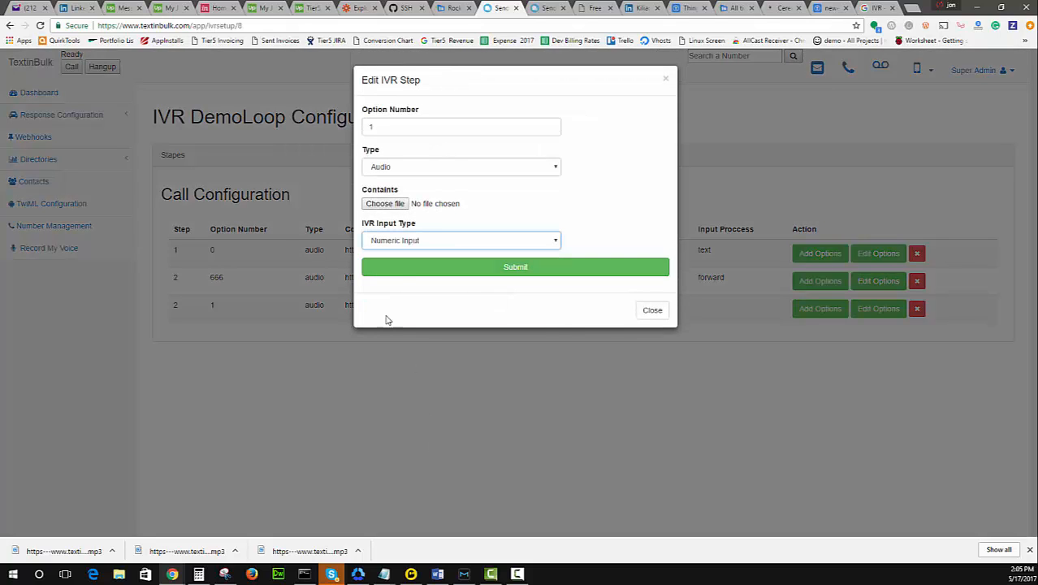
left_click_drag(35, 553, 385, 203)
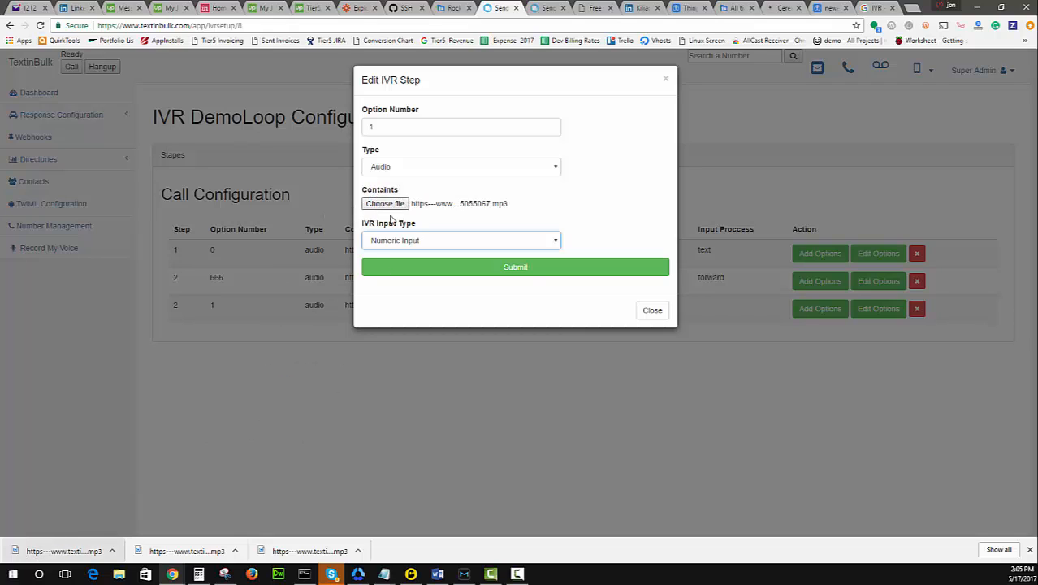
left_click(532, 274)
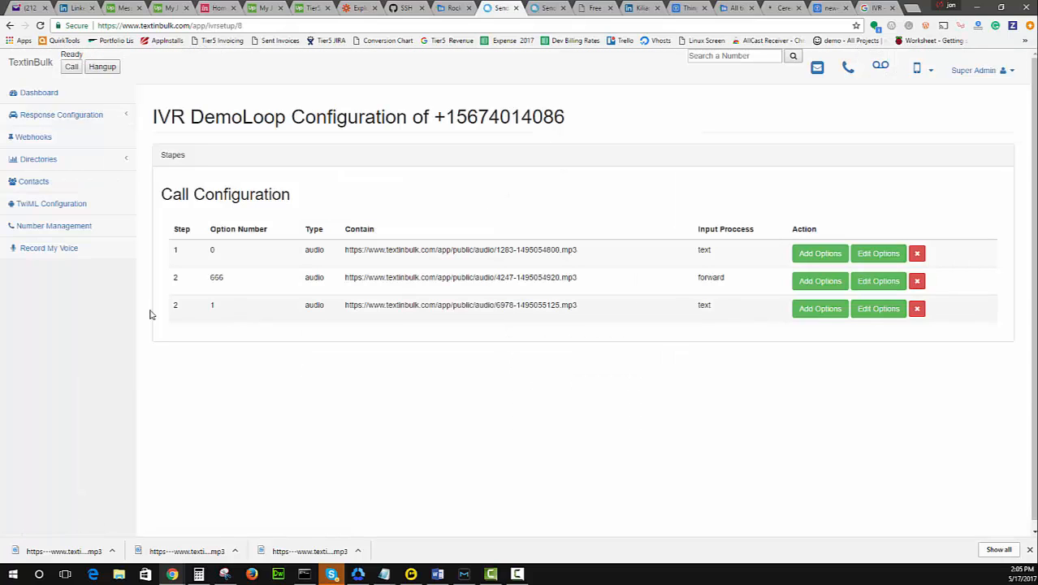
- Start a new option under option 1 with option number 666, type Audio and IVR input type Forward
left_click(808, 310)
left_click(413, 131)
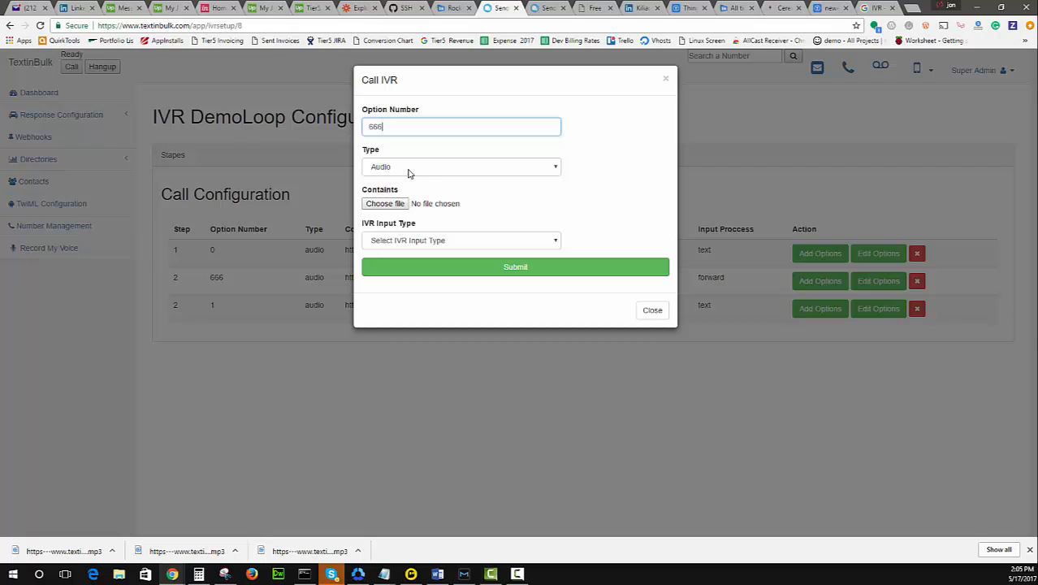
left_click(402, 242)
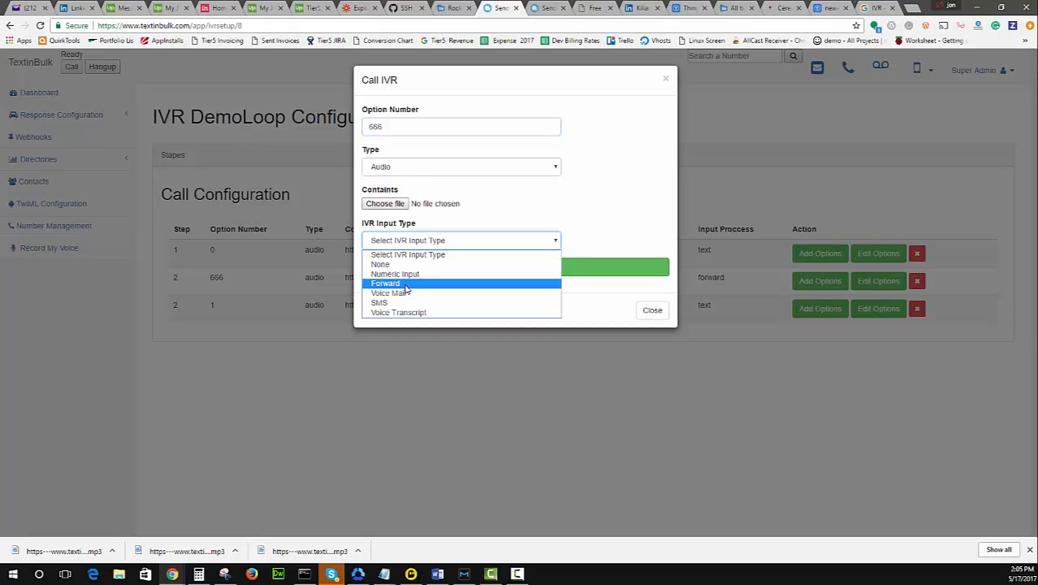
left_click(405, 285)
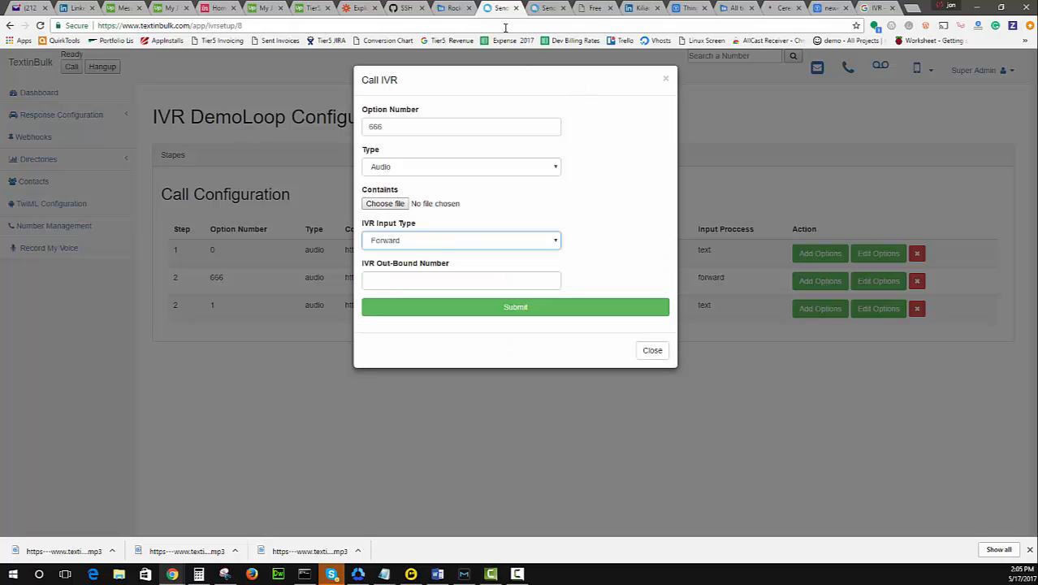
- Copy the fifth number under My Twilio Numbers on the dashboard, leaving out the country code
left_click(548, 10)
scroll(529, 139, "up", 8)
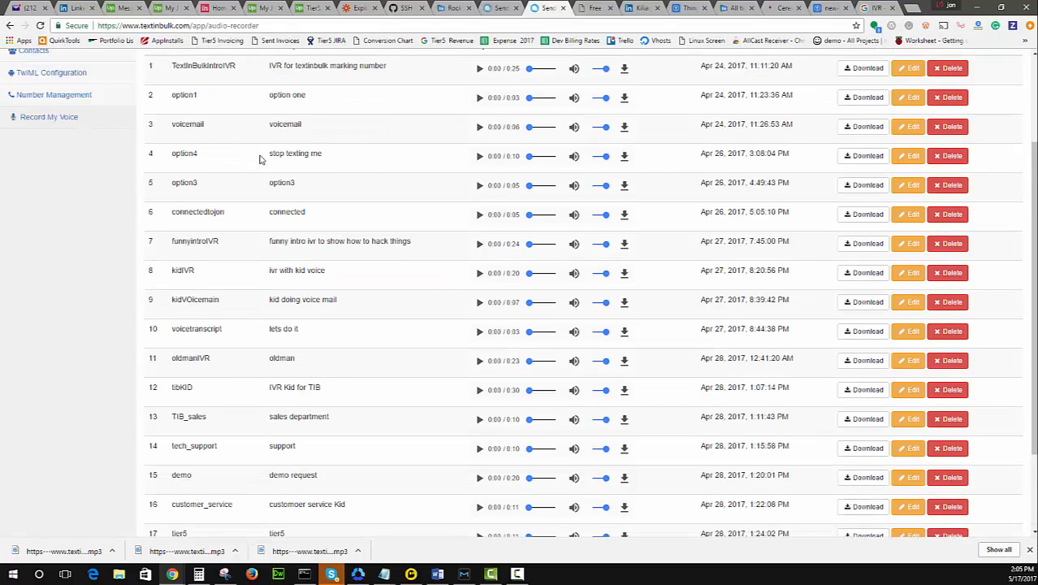
left_click(50, 114)
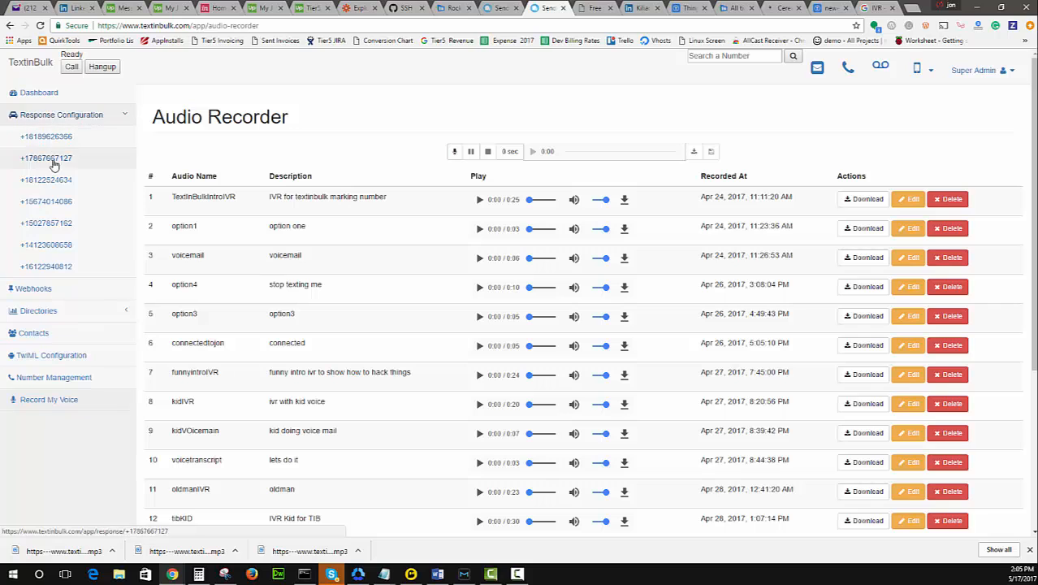
left_click(44, 95)
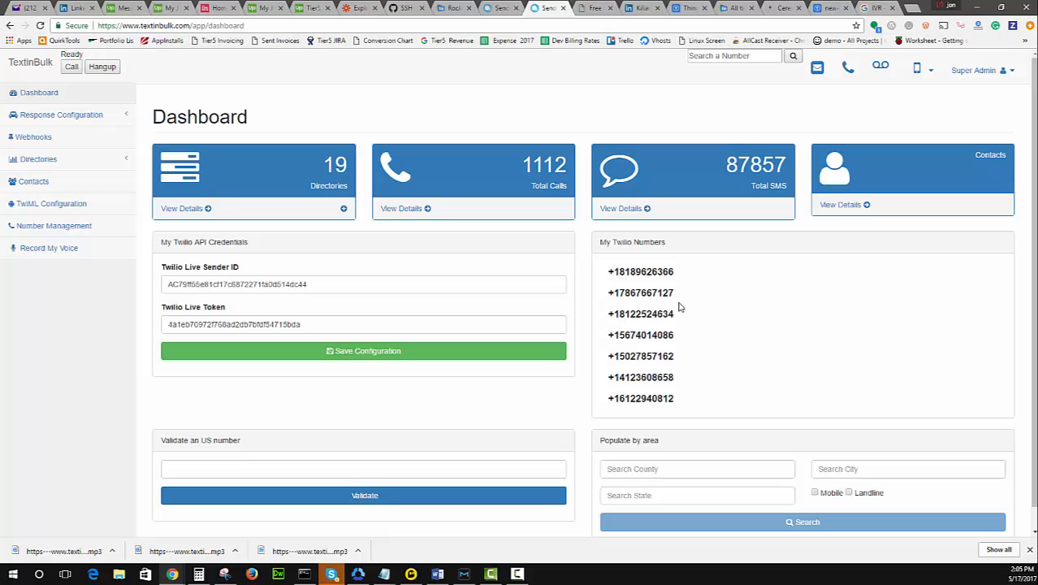
left_click_drag(679, 360, 618, 357)
key("ctrl+c")
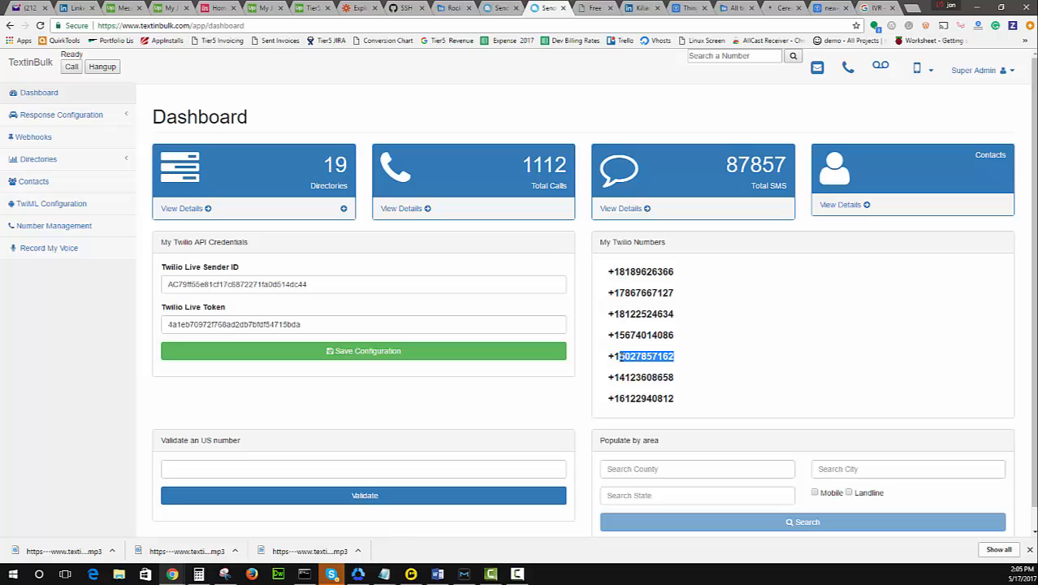
- Paste the copied phone number as the new option's IVR out-bound number and submit the option
left_click(499, 8)
left_click(391, 279)
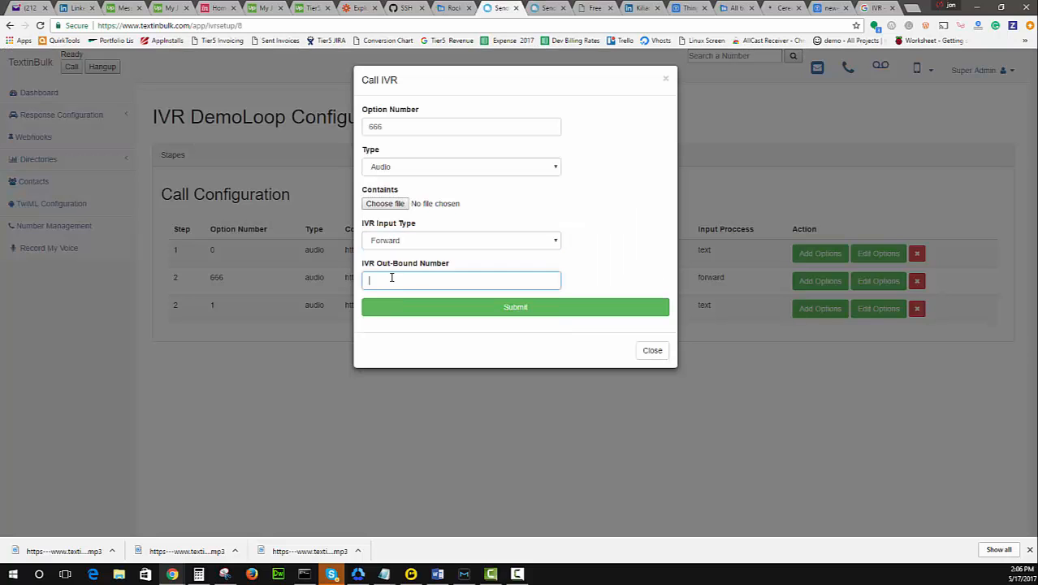
key("ctrl+v")
left_click(592, 260)
left_click(514, 308)
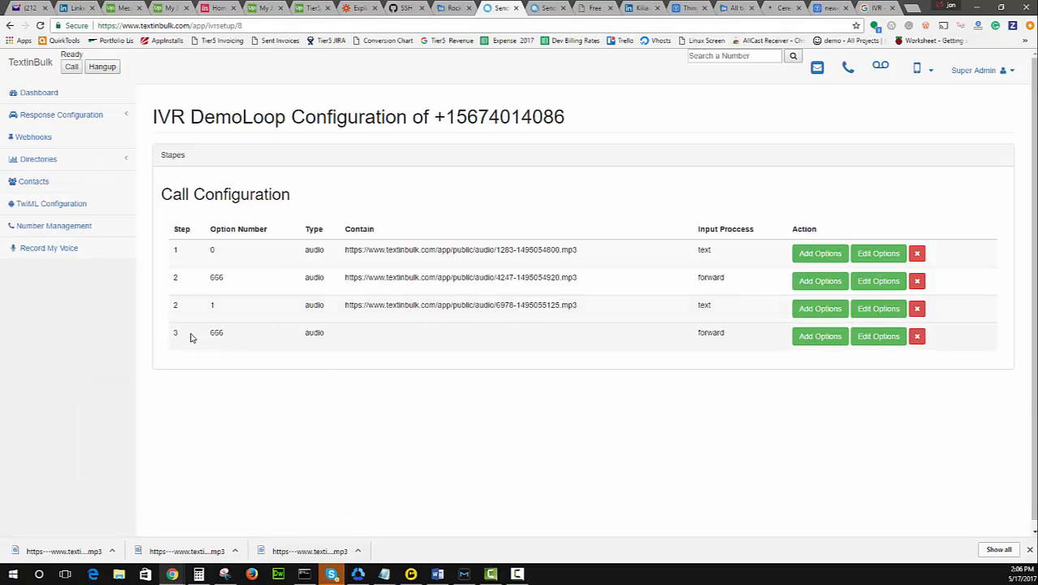
- Examine the step numbers in the call configuration and the option number of the option 1 row
left_click_drag(191, 338, 174, 246)
left_click(243, 373)
double_click(211, 306)
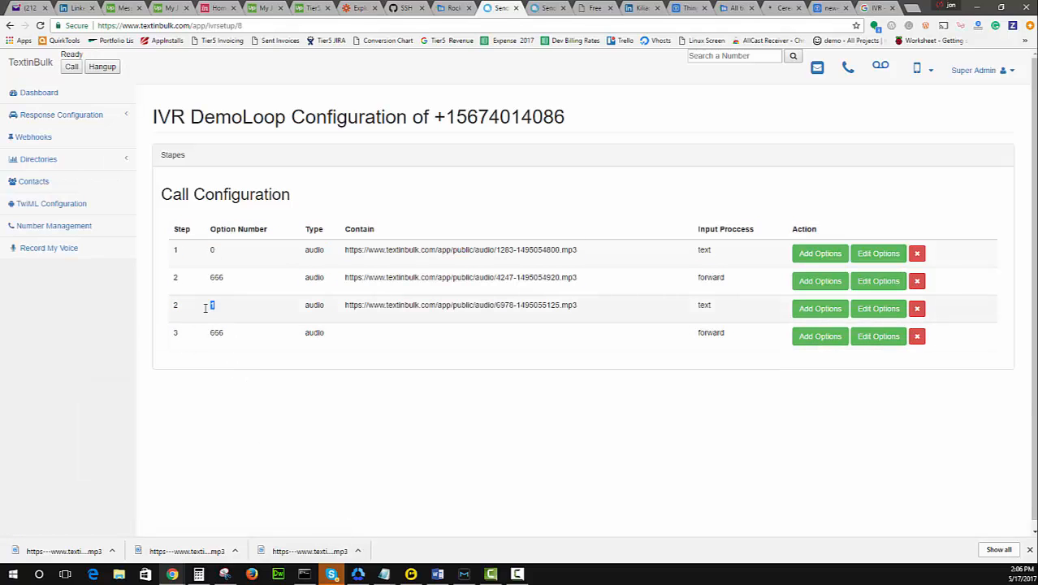
left_click(301, 399)
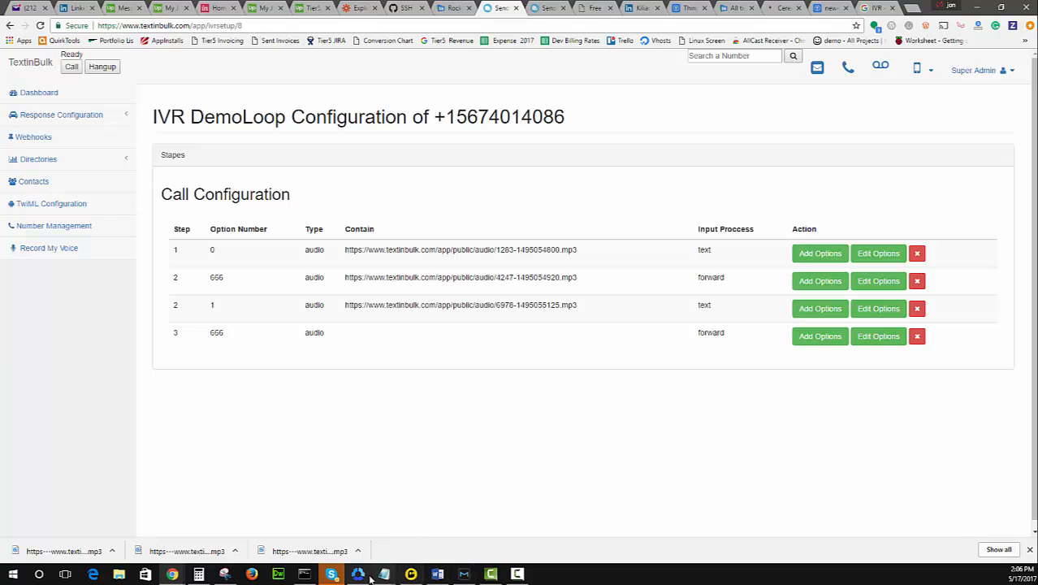
- Switch to Skype, call the DemoLoop IVR number and dial option 1 followed by 666
left_click(331, 574)
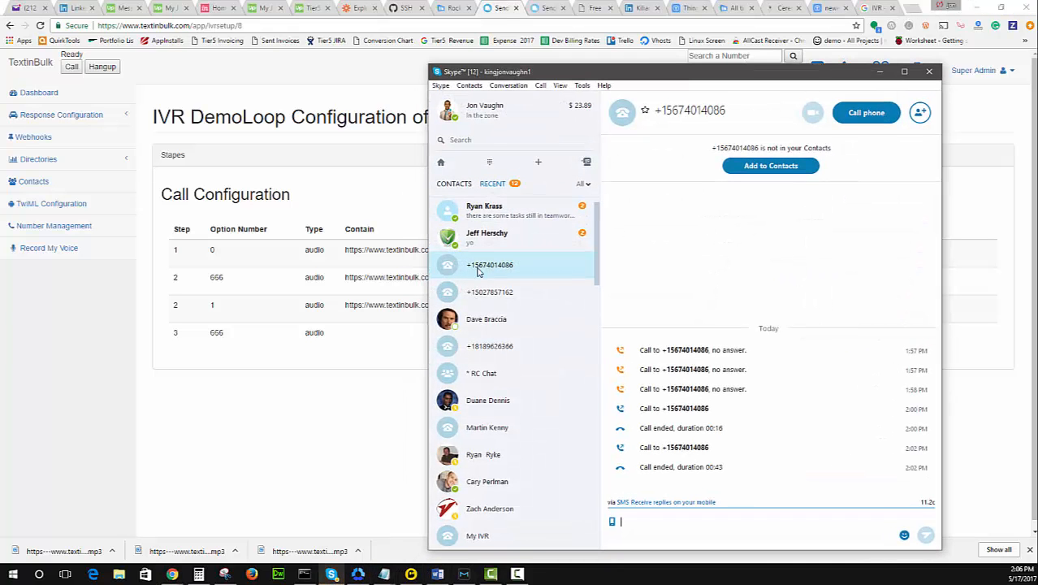
left_click(866, 112)
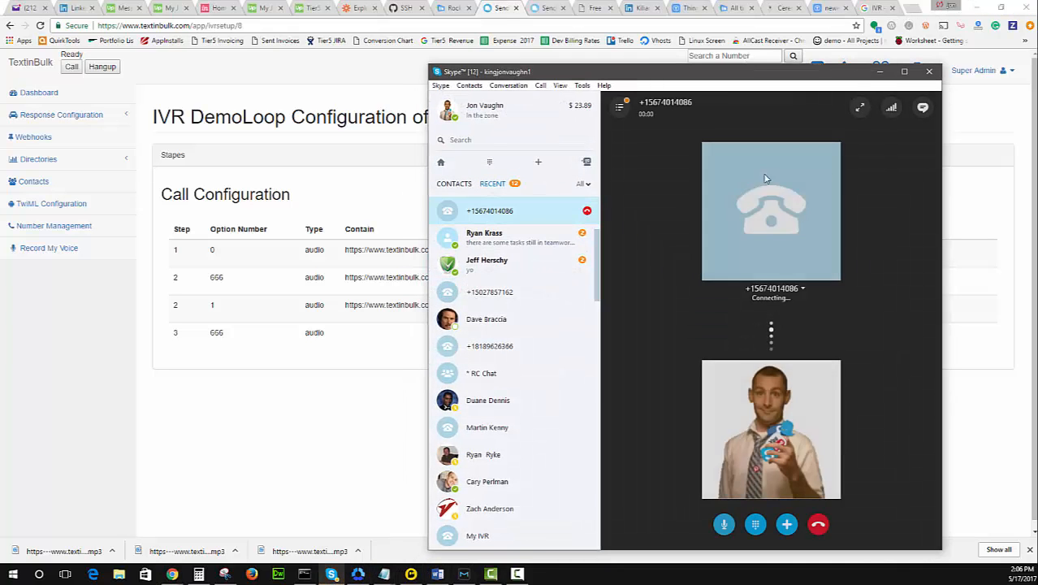
left_click(755, 525)
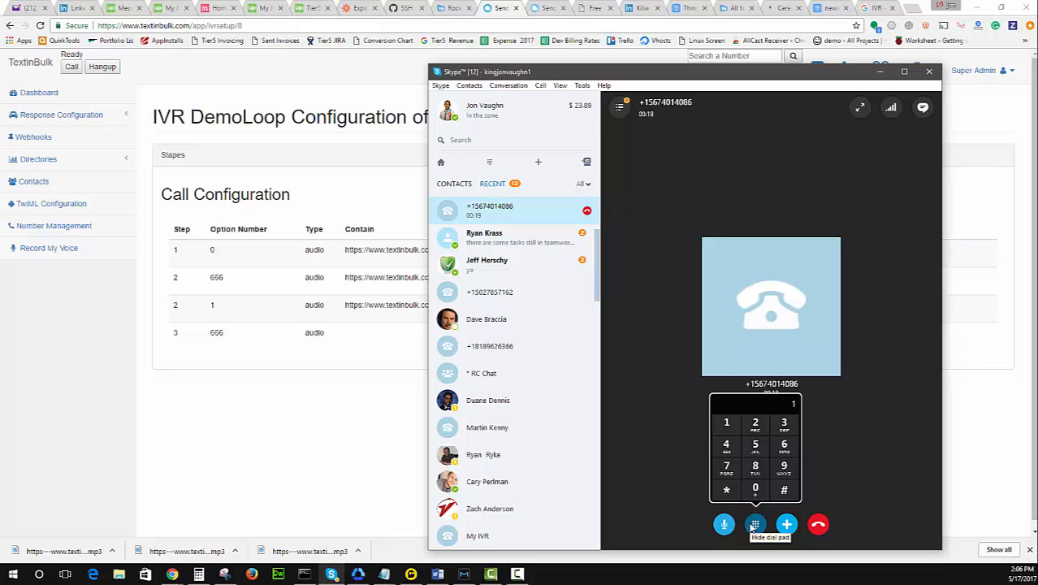
type("666")
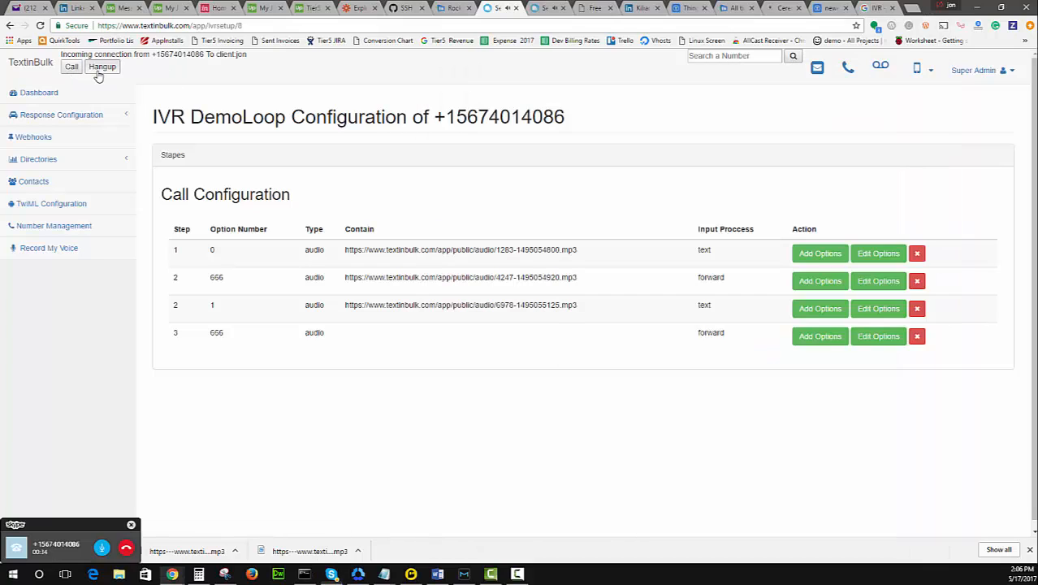
- Hang up the forwarded call in TextinBulk, end the Skype call and dismiss the call quality feedback
left_click(102, 69)
scroll(573, 491, "down", 1)
left_click(331, 573)
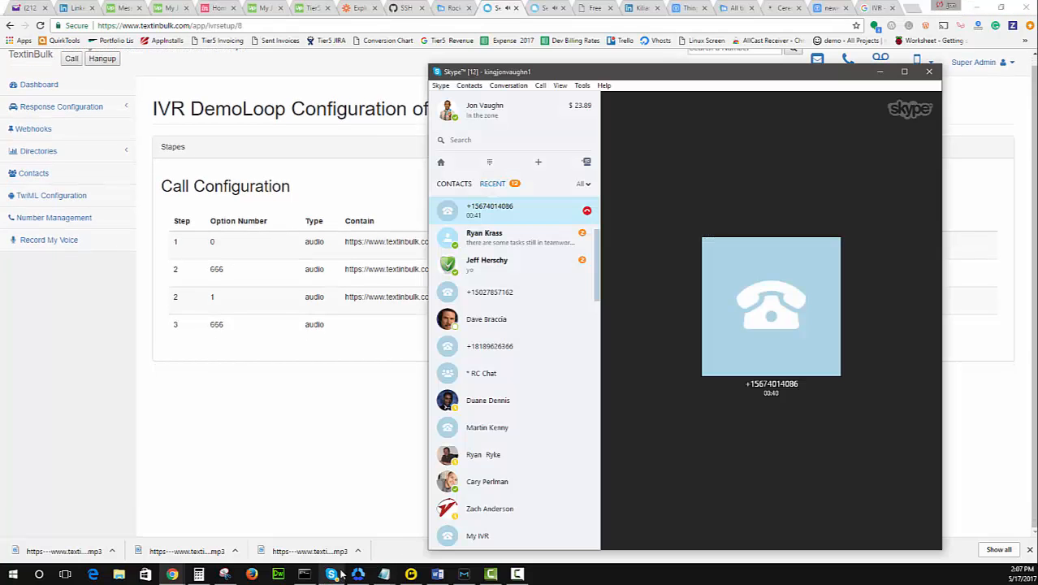
left_click(817, 523)
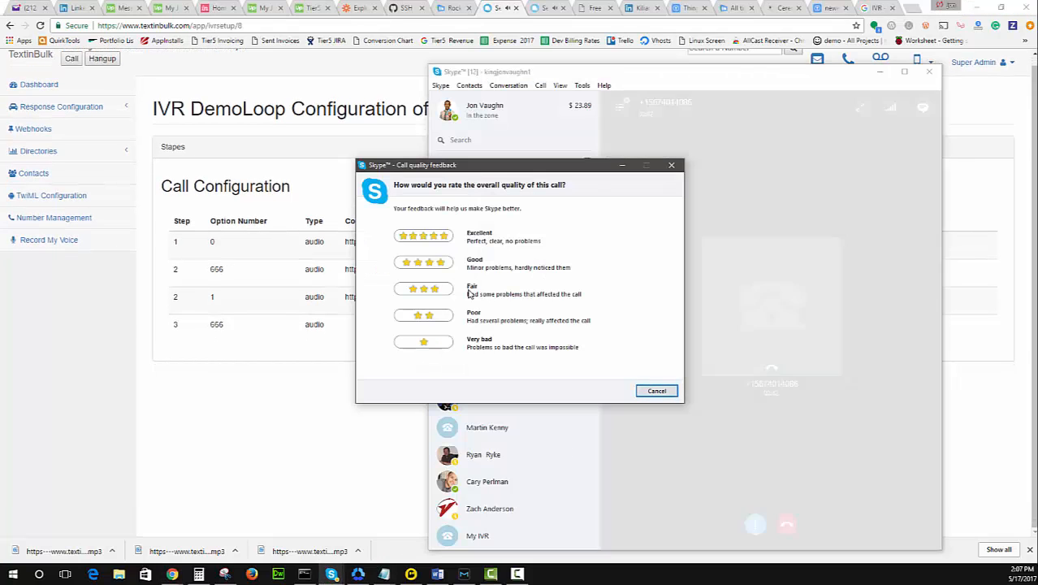
left_click(656, 390)
- Open the response configuration of the DemoLoop number and review its intro audio, IVR and call forwarding sections
left_click(233, 251)
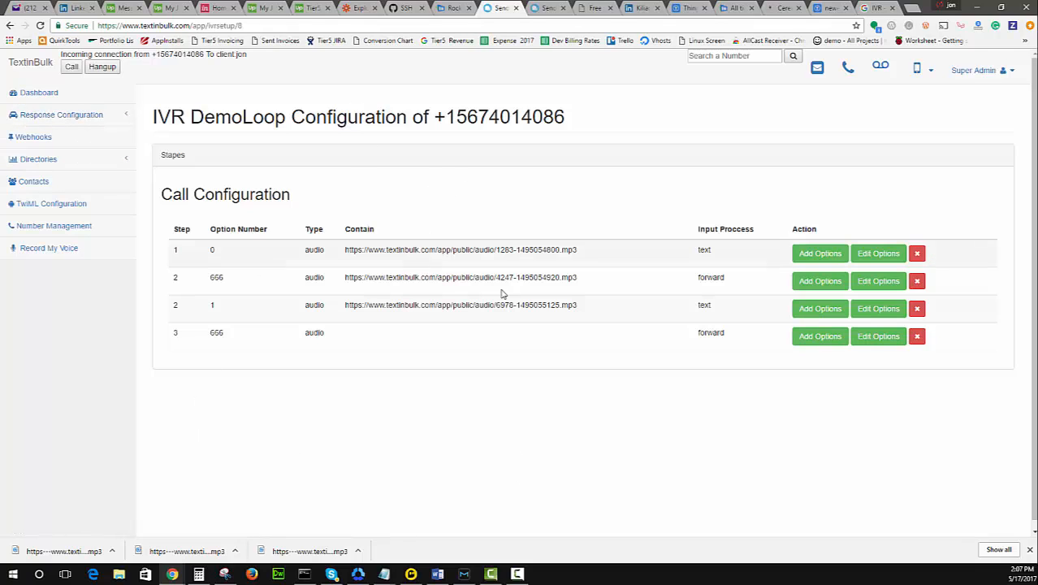
left_click(62, 122)
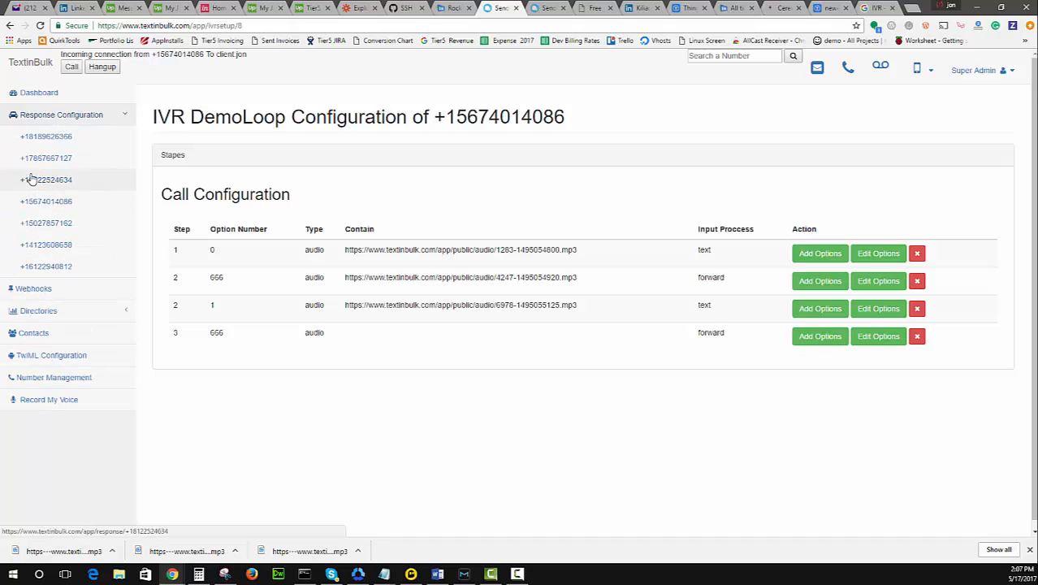
left_click(55, 208)
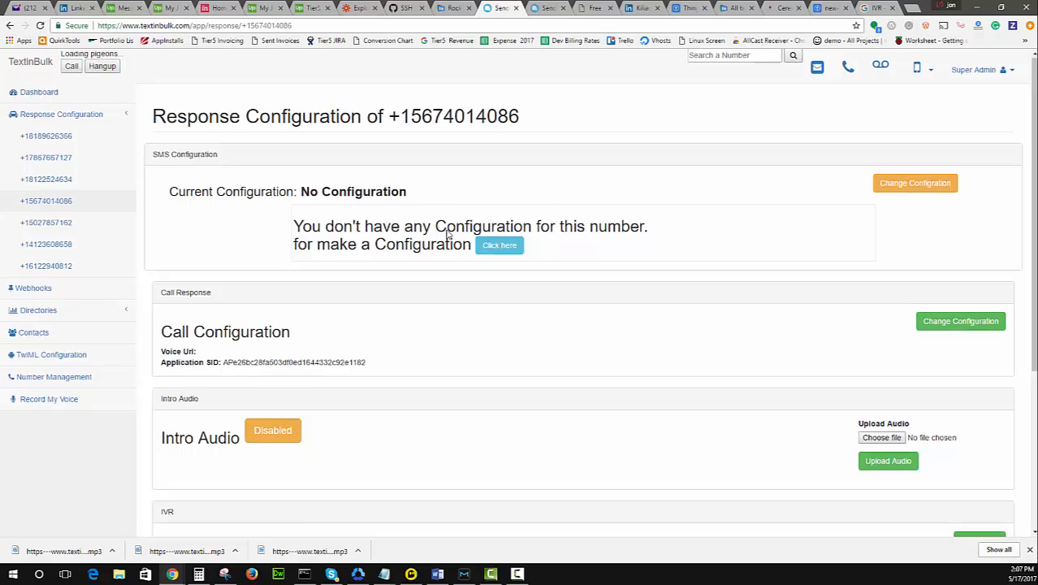
scroll(455, 259, "down", 3)
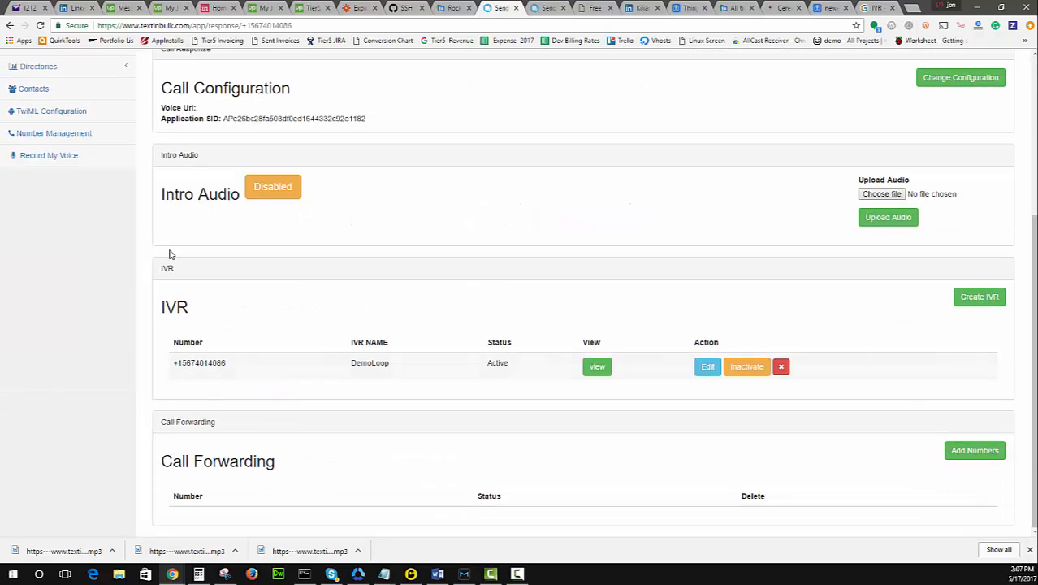
scroll(170, 254, "up", 2)
scroll(257, 253, "down", 2)
scroll(418, 288, "up", 3)
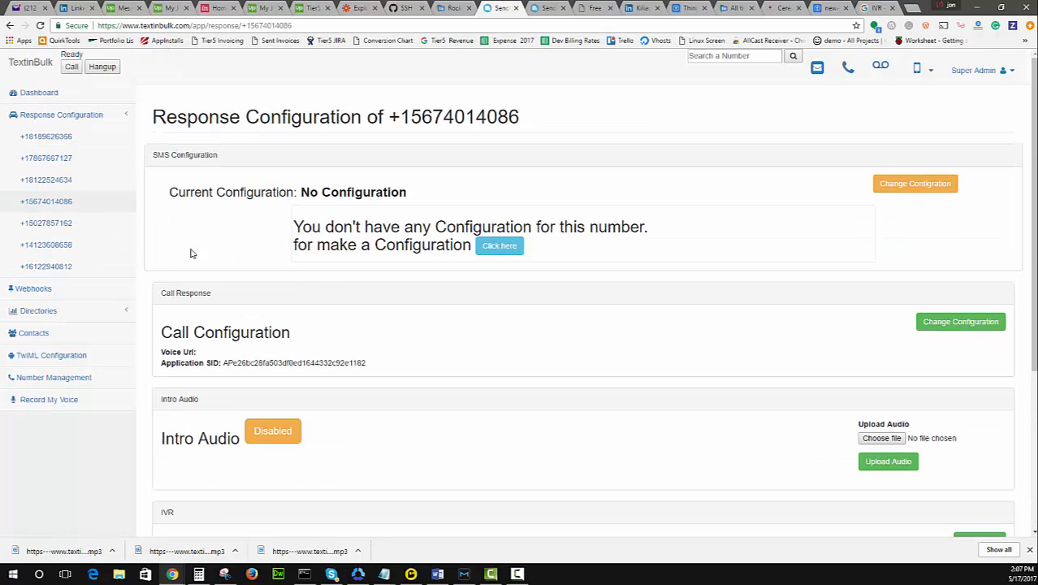
- Open the out-bound number's response configuration, play its intro audio and examine its IVR and call forwarding entries
left_click(60, 228)
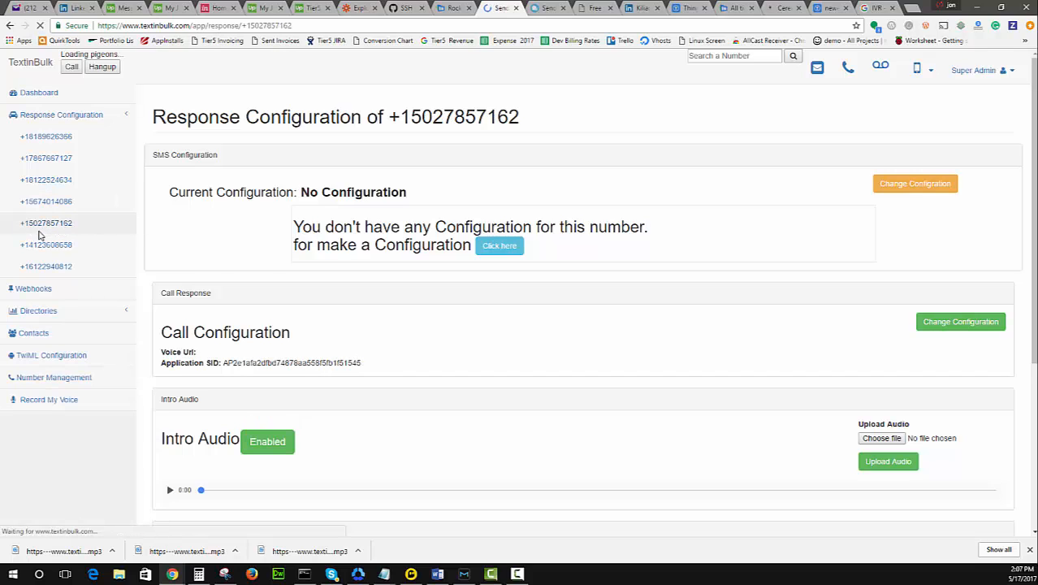
scroll(391, 232, "down", 3)
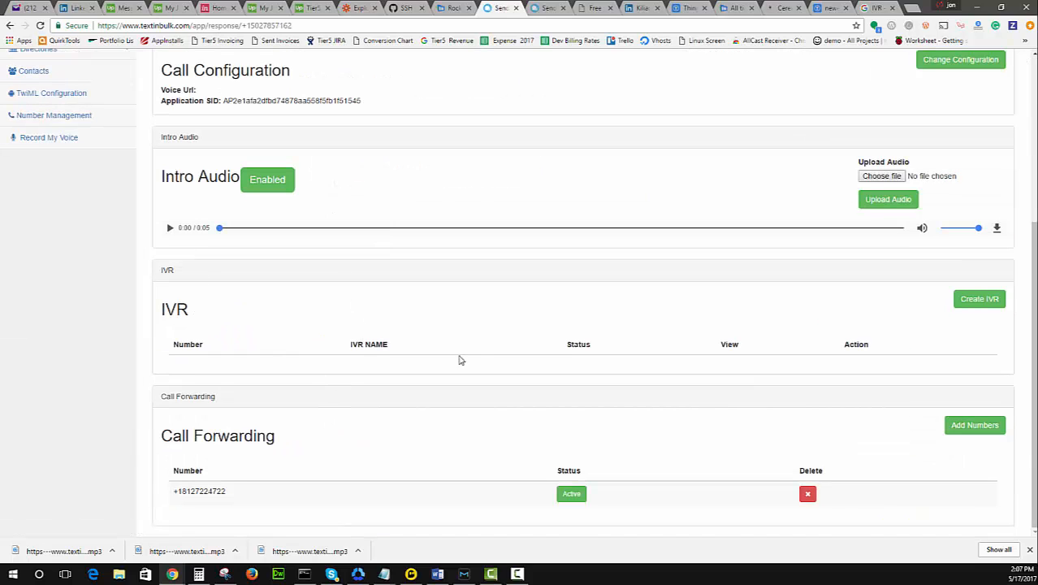
scroll(192, 280, "up", 2)
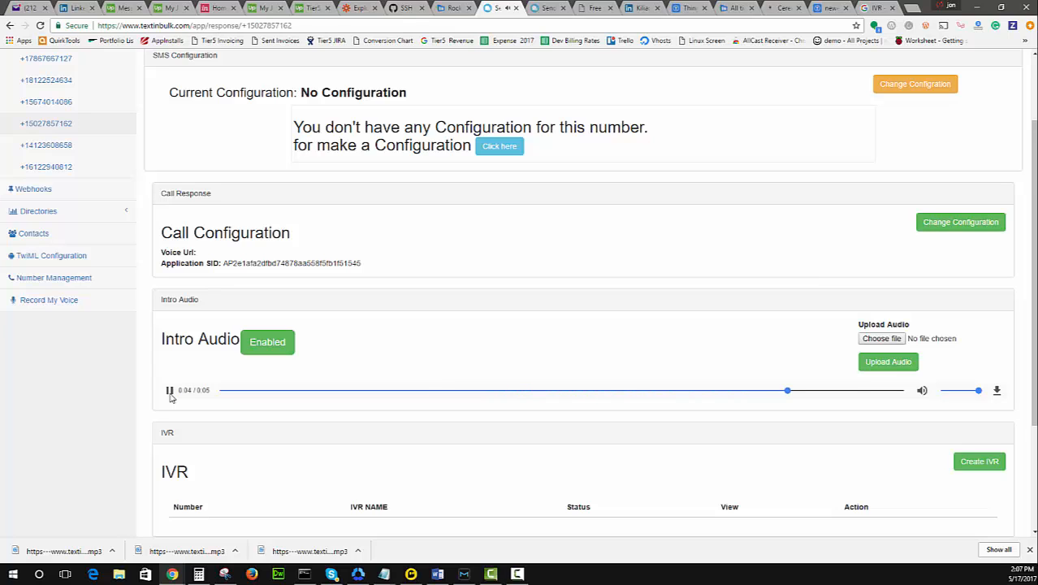
scroll(375, 260, "down", 3)
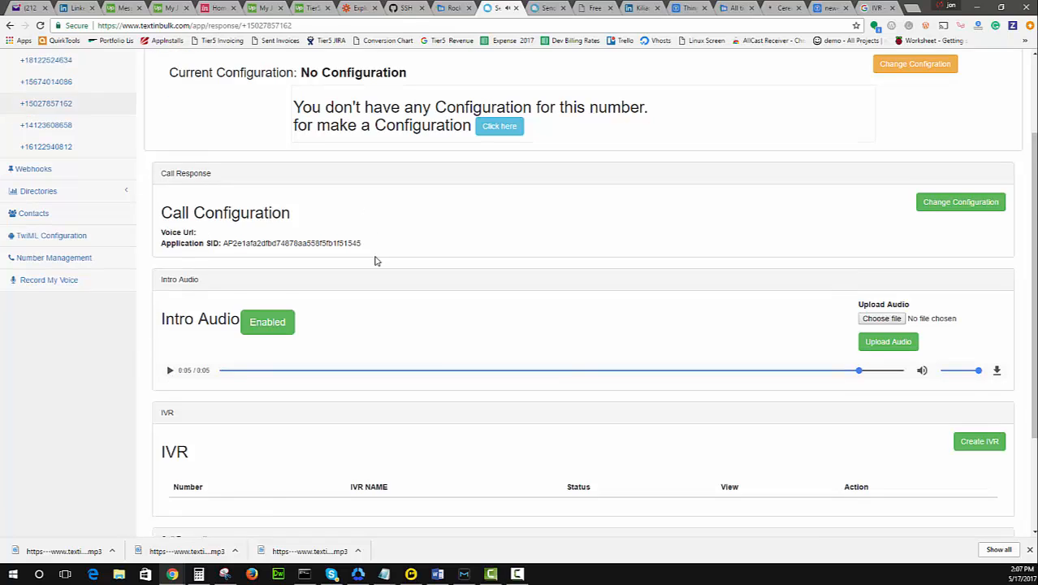
double_click(204, 490)
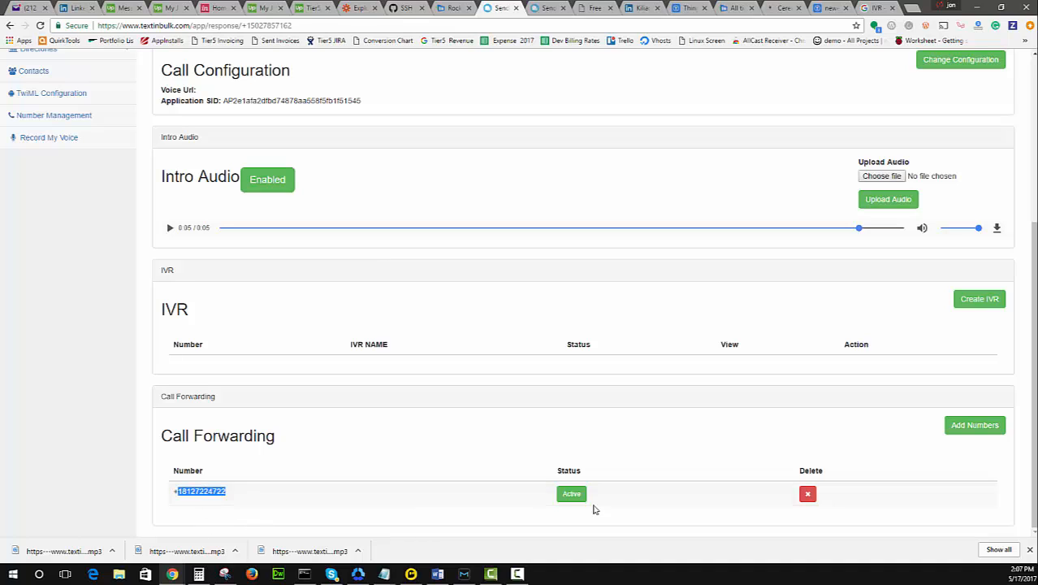
left_click_drag(239, 492, 173, 488)
scroll(75, 177, "up", 2)
scroll(76, 177, "down", 2)
scroll(351, 474, "up", 4)
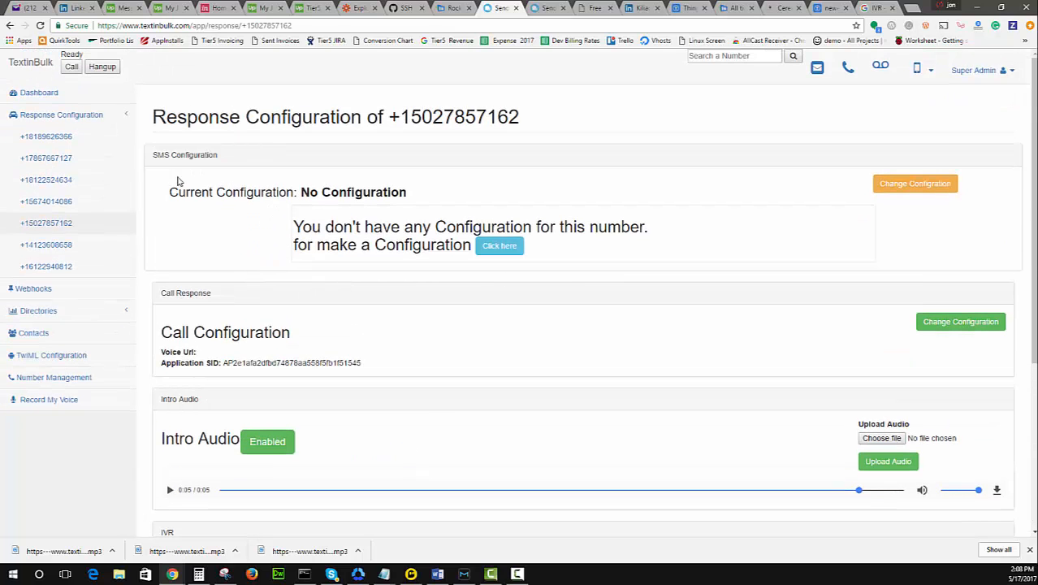
- Open the response configuration of the second listed number and look over its auto_response keywords and messages
left_click(58, 159)
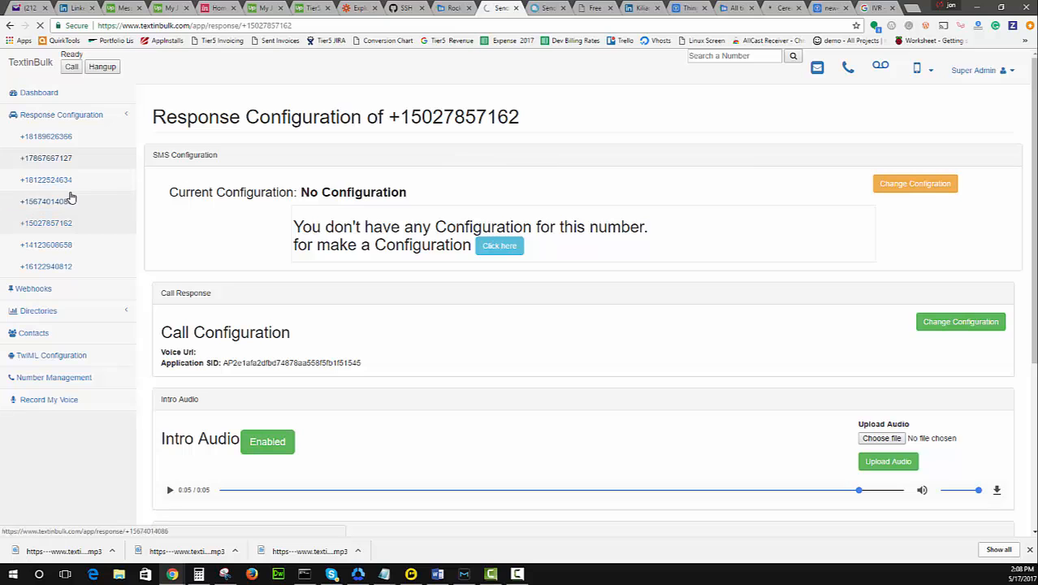
scroll(277, 213, "down", 1)
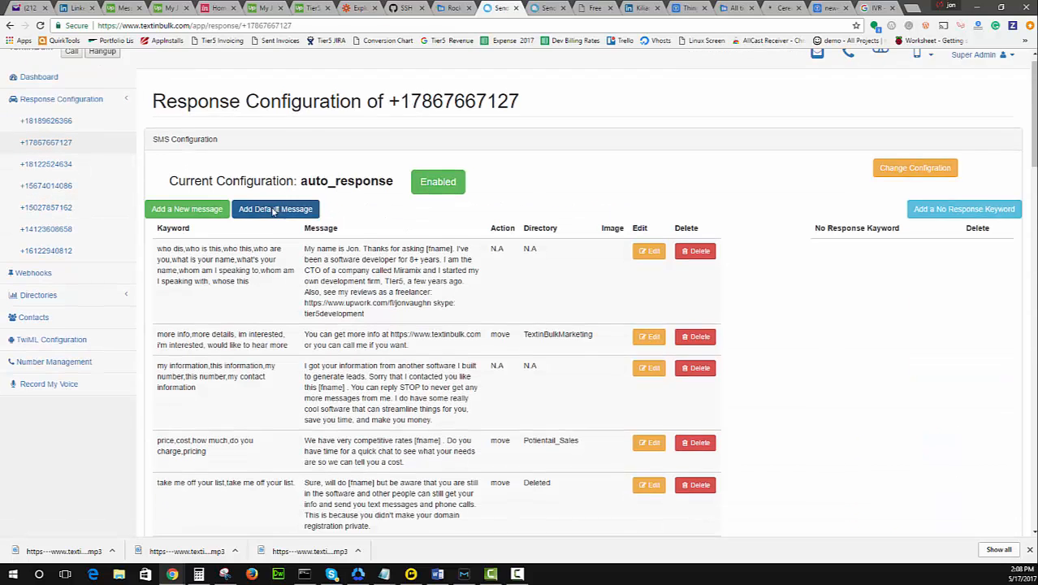
scroll(371, 209, "up", 1)
scroll(437, 220, "down", 8)
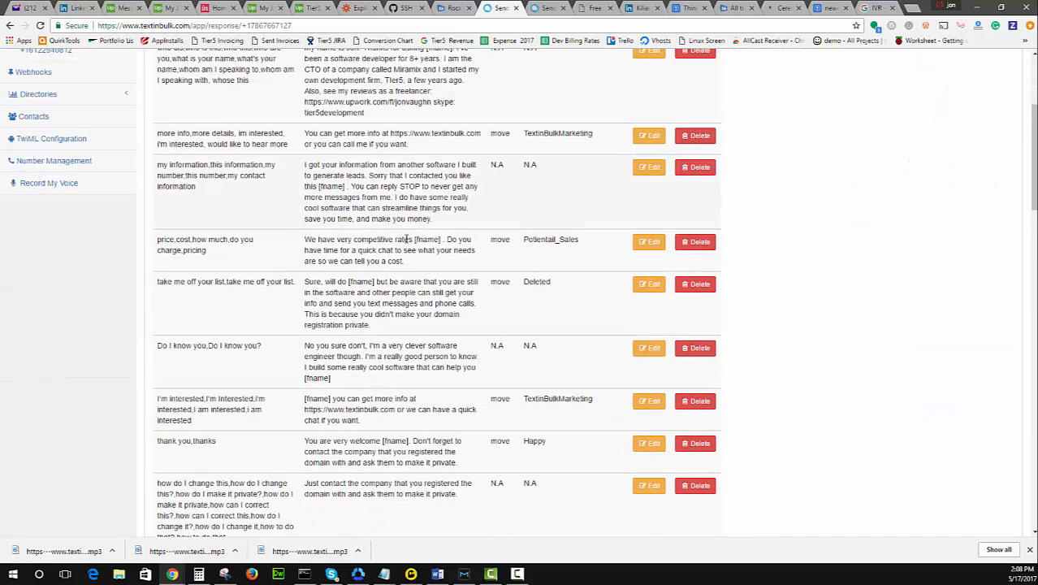
scroll(328, 290, "up", 8)
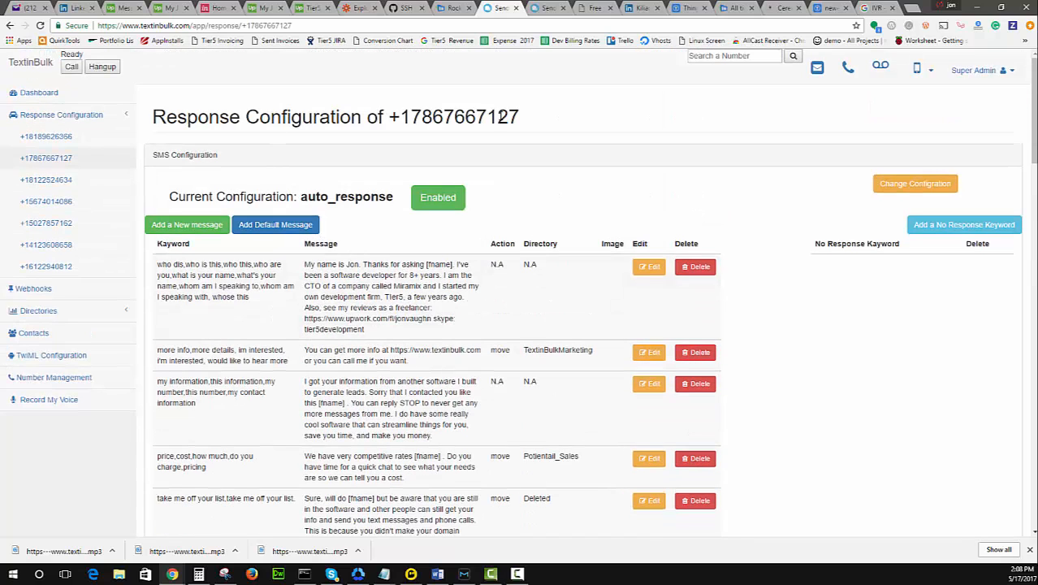
left_click_drag(532, 120, 412, 122)
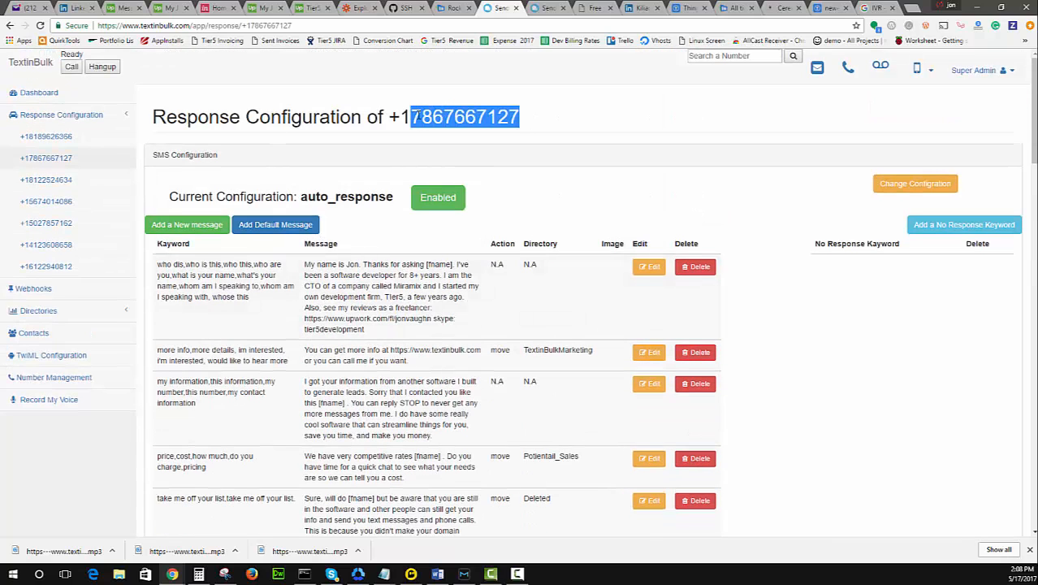
left_click(561, 124)
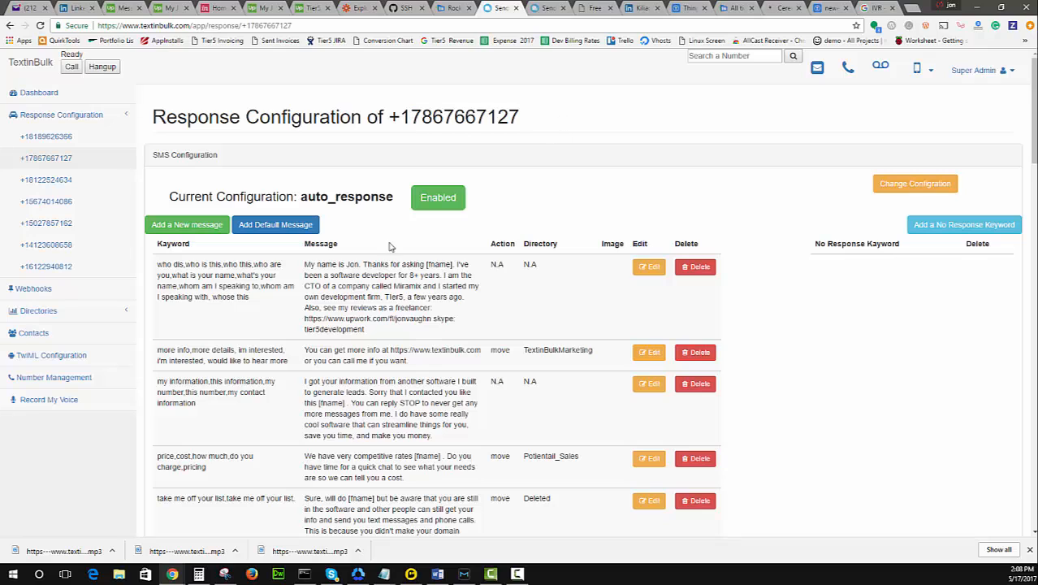
- Compare the "who is this" keyword variants in the first auto-response entry with the message they trigger
left_click_drag(257, 298, 154, 259)
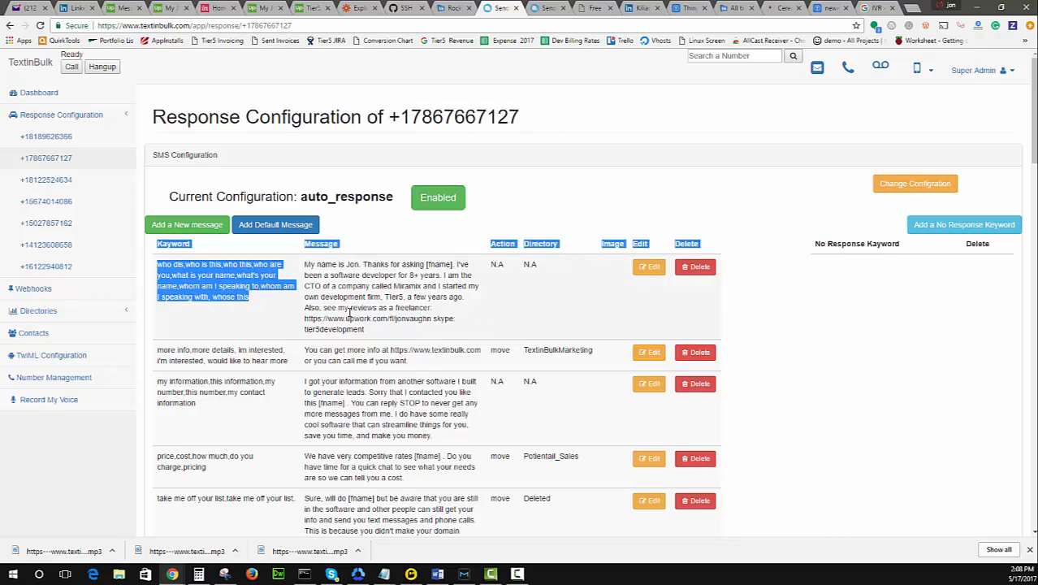
left_click_drag(373, 324, 303, 262)
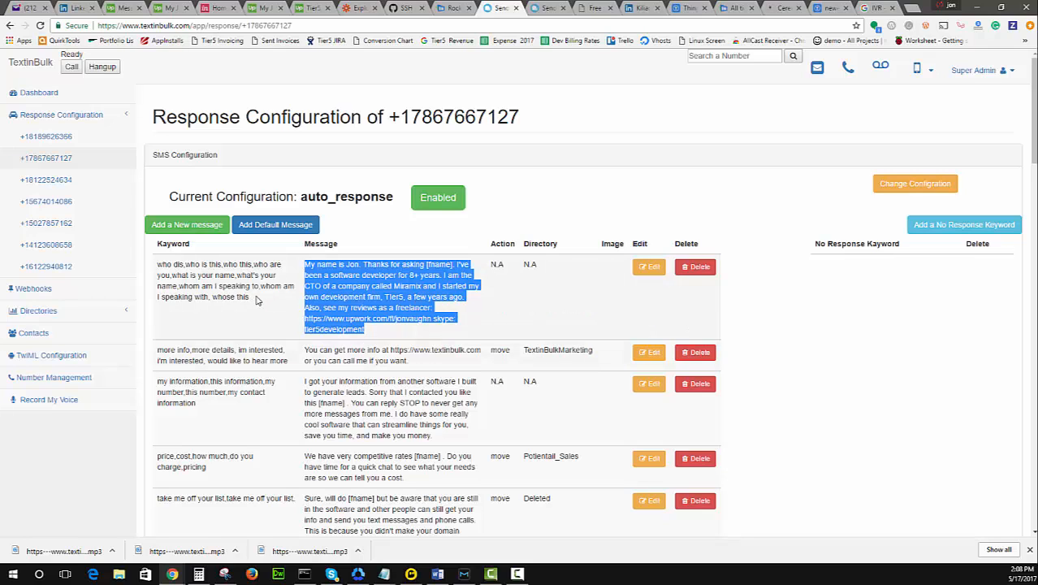
left_click_drag(257, 300, 156, 262)
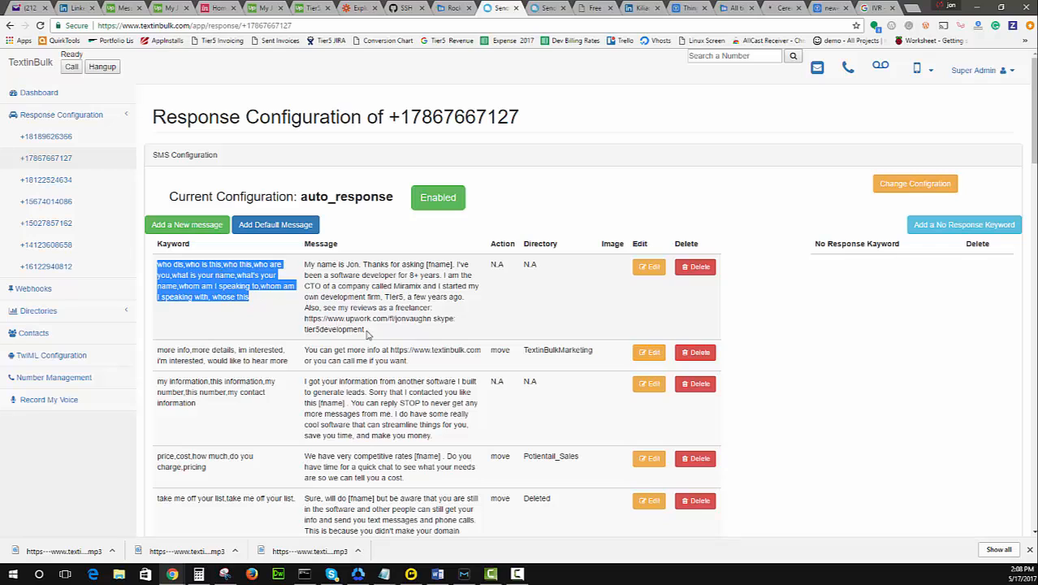
left_click_drag(366, 333, 294, 262)
left_click(718, 148)
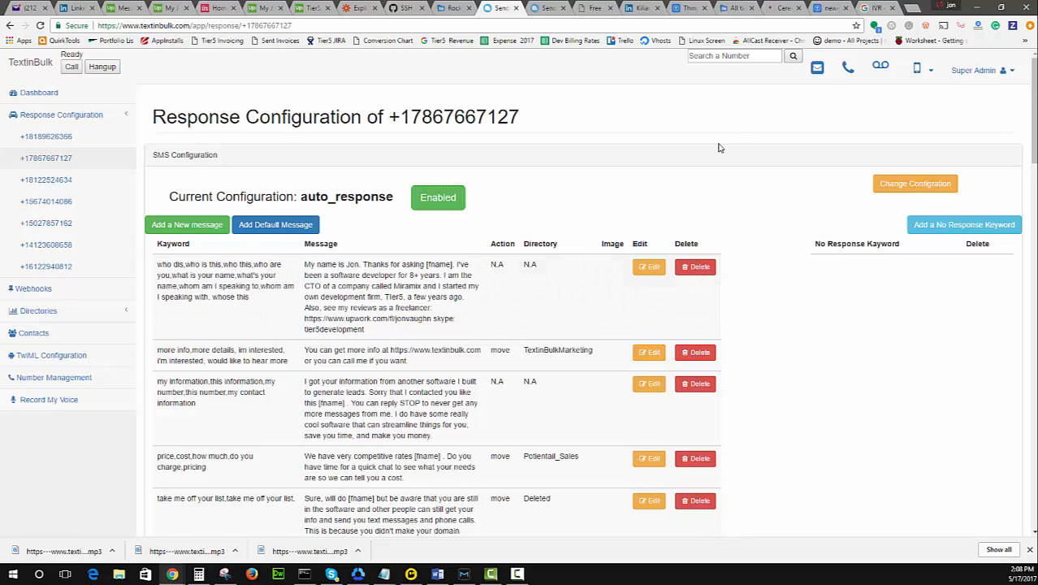
- Open all SMS messages, read the automatic replies in the "To make it private" sender's chat, and close the chat
left_click(816, 68)
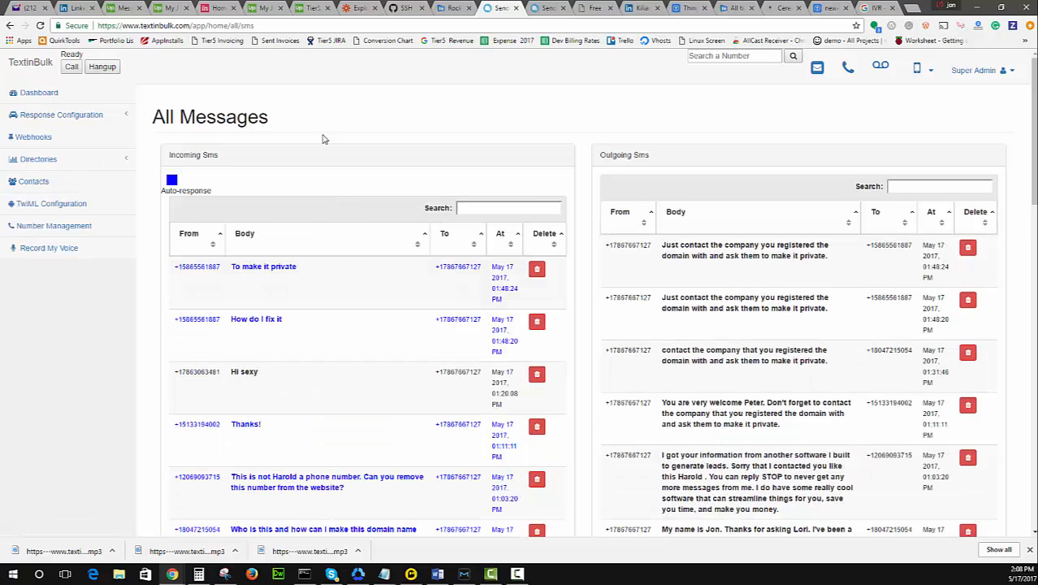
scroll(322, 139, "down", 3)
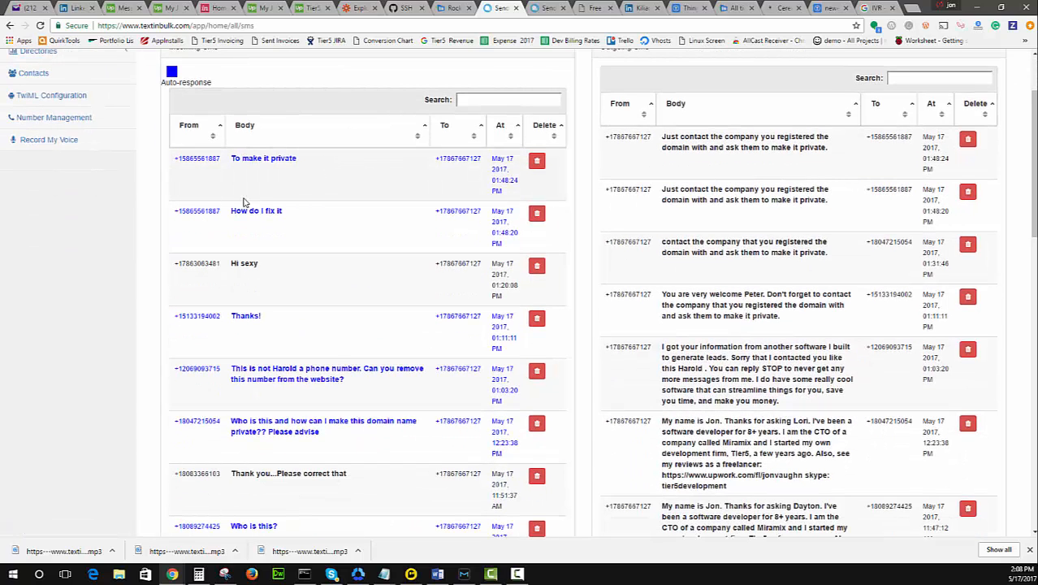
left_click(221, 181)
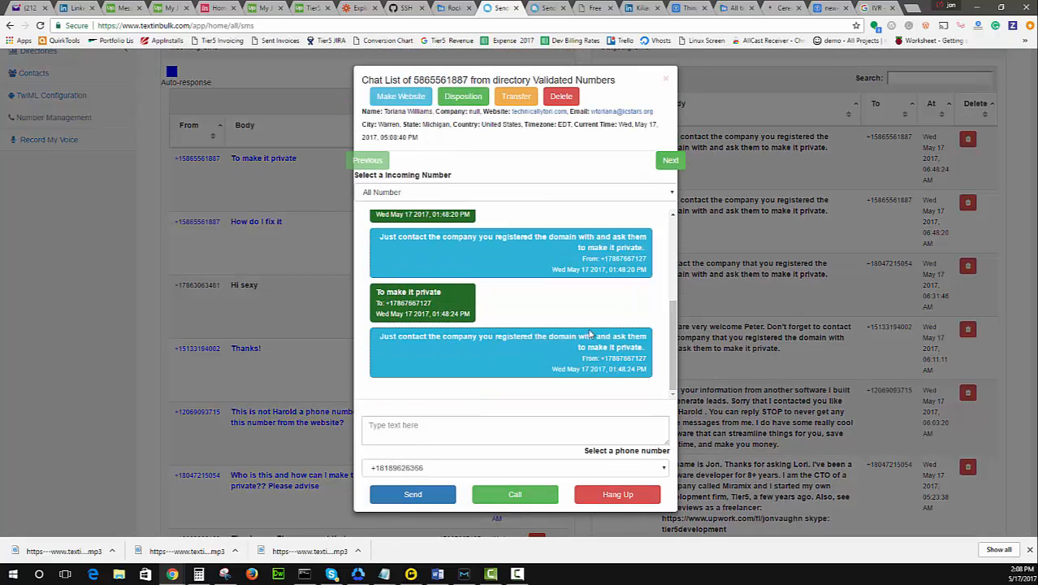
left_click_drag(644, 349, 331, 332)
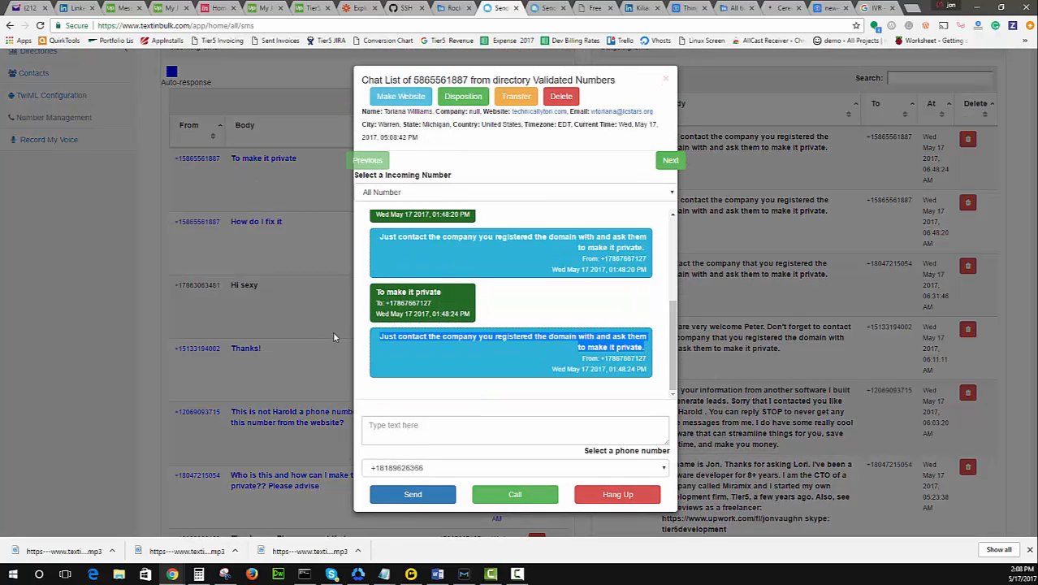
scroll(480, 288, "up", 2)
left_click_drag(447, 305, 363, 302)
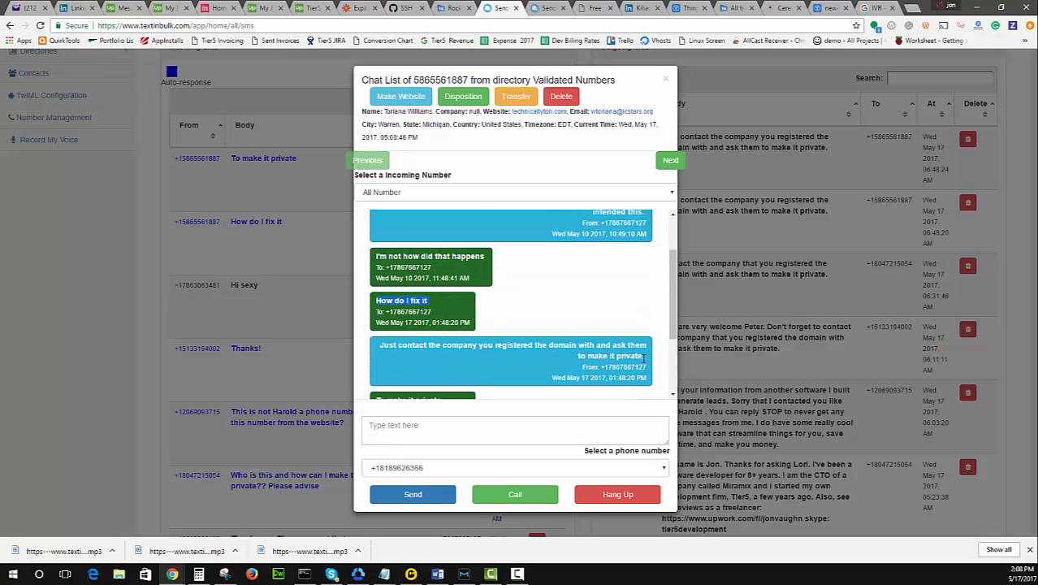
left_click_drag(642, 358, 378, 344)
scroll(451, 243, "up", 1)
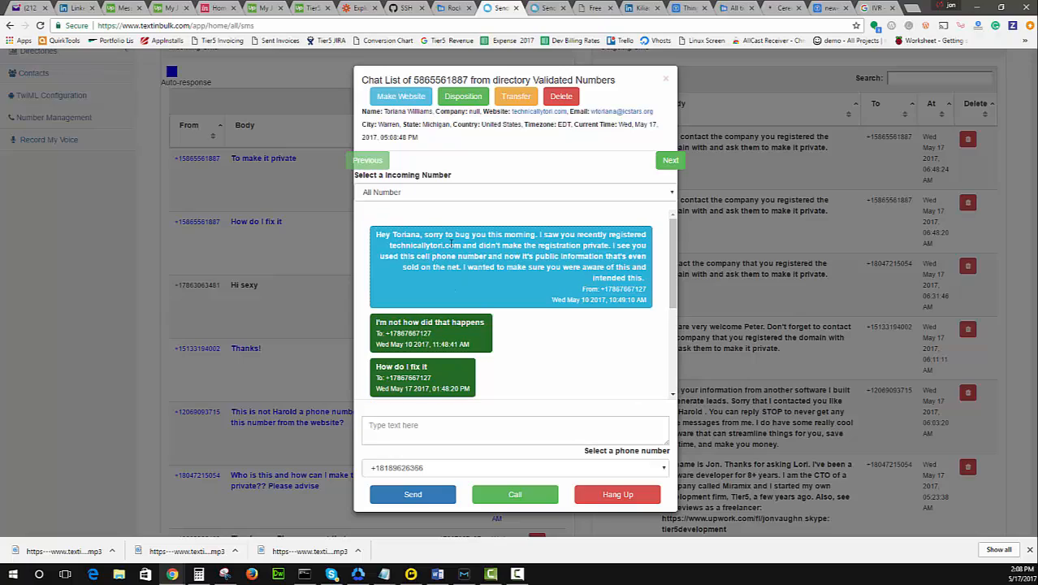
left_click(70, 292)
- Open the chat behind the incoming "Thanks!" message, read its automatic reply, and close the chat
scroll(306, 326, "down", 1)
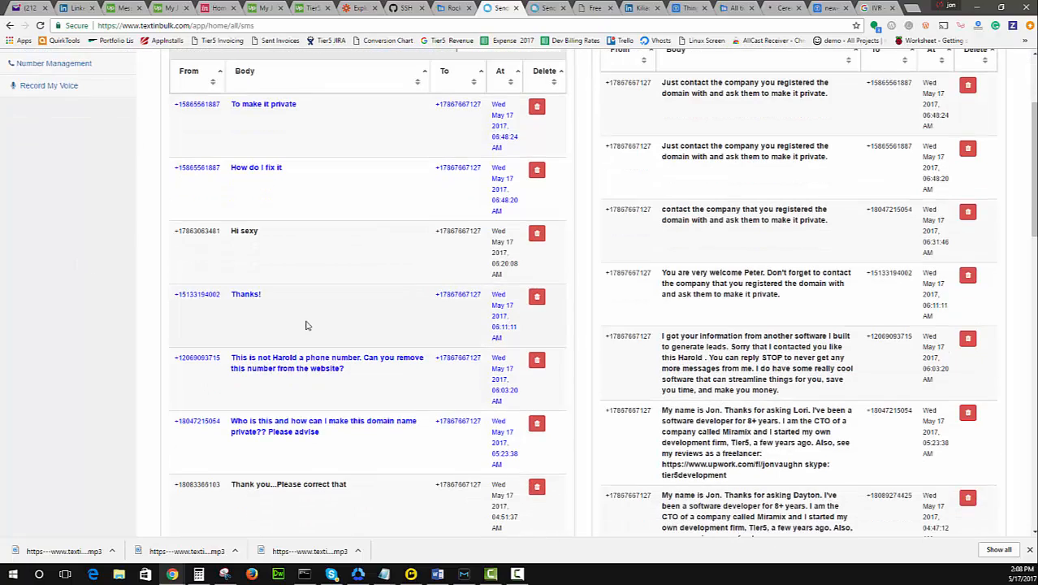
left_click(226, 330)
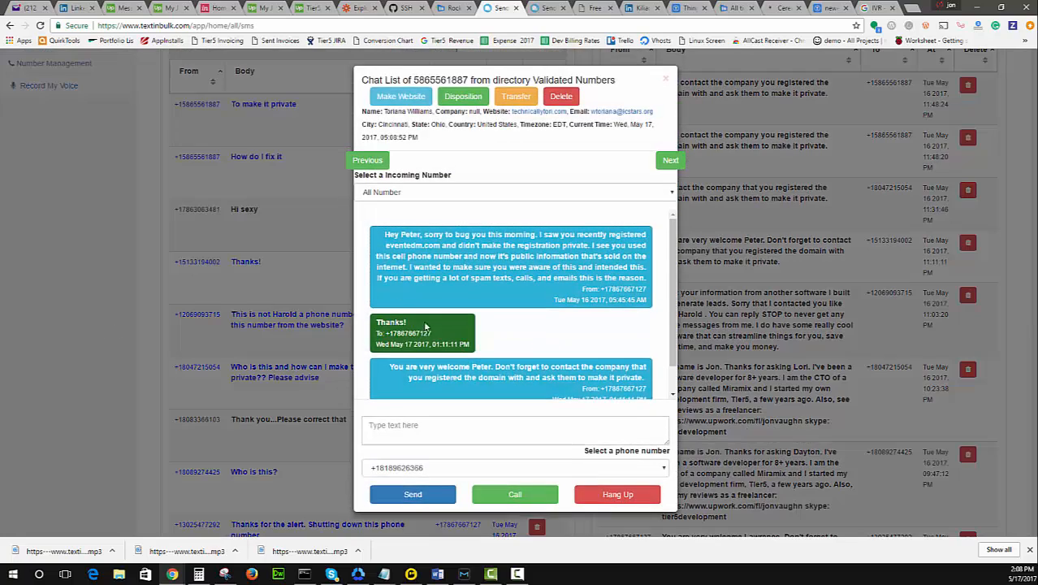
left_click_drag(638, 363, 375, 309)
left_click(179, 289)
scroll(270, 138, "up", 1)
scroll(271, 138, "up", 1)
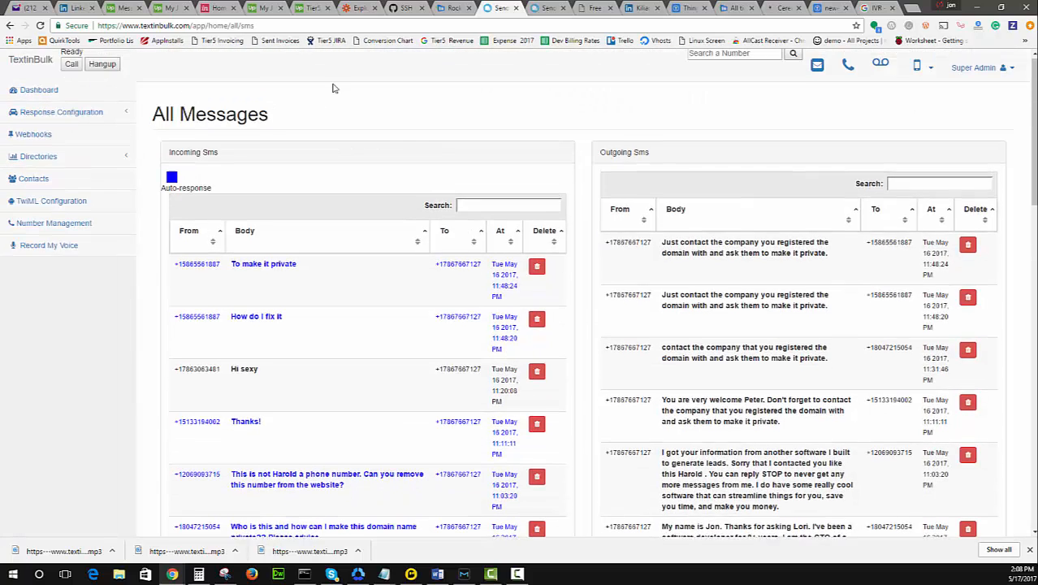
- In the other TextinBulk browser tab, open the auto_response number's configuration and examine the "thank you,thanks" keywords and their message
left_click(38, 92)
left_click(46, 124)
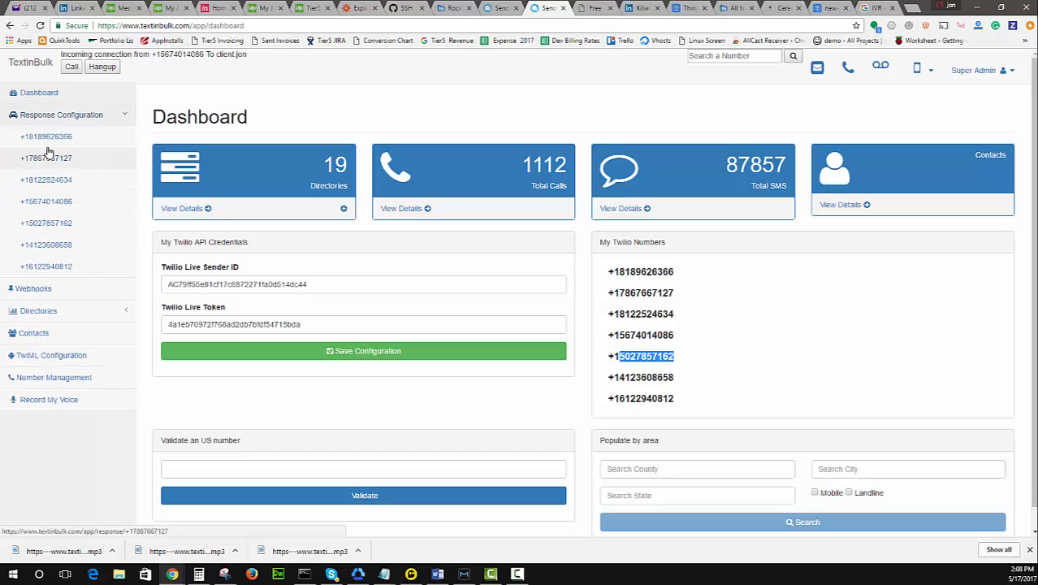
left_click(57, 163)
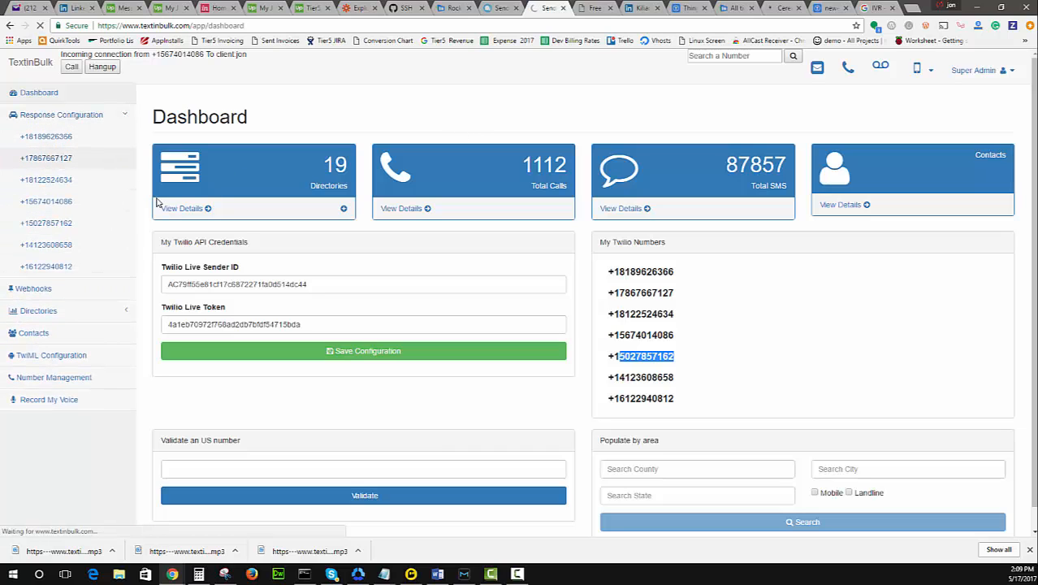
scroll(228, 342, "down", 3)
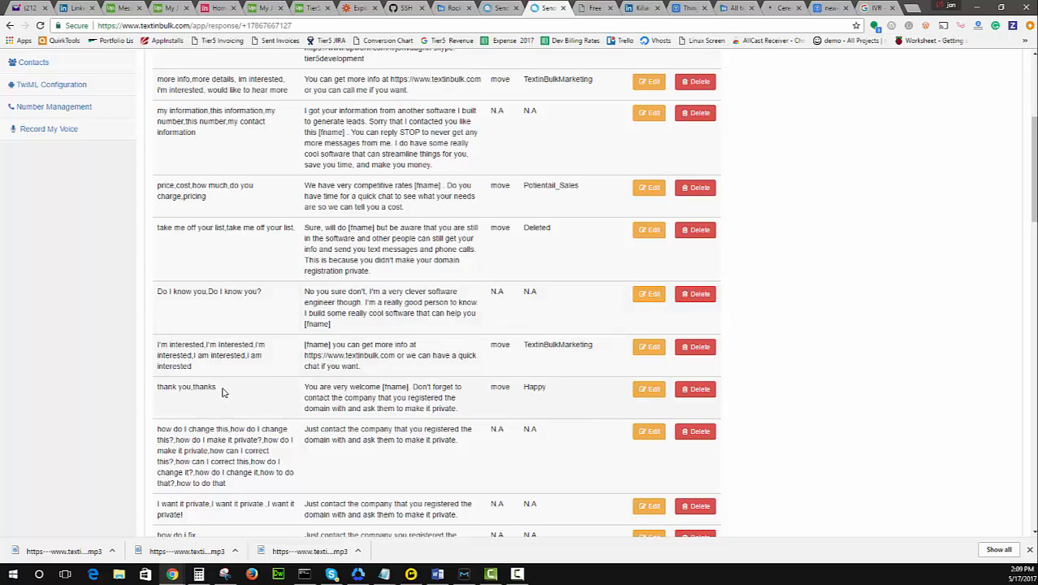
left_click_drag(223, 392, 200, 388)
left_click_drag(458, 411, 305, 382)
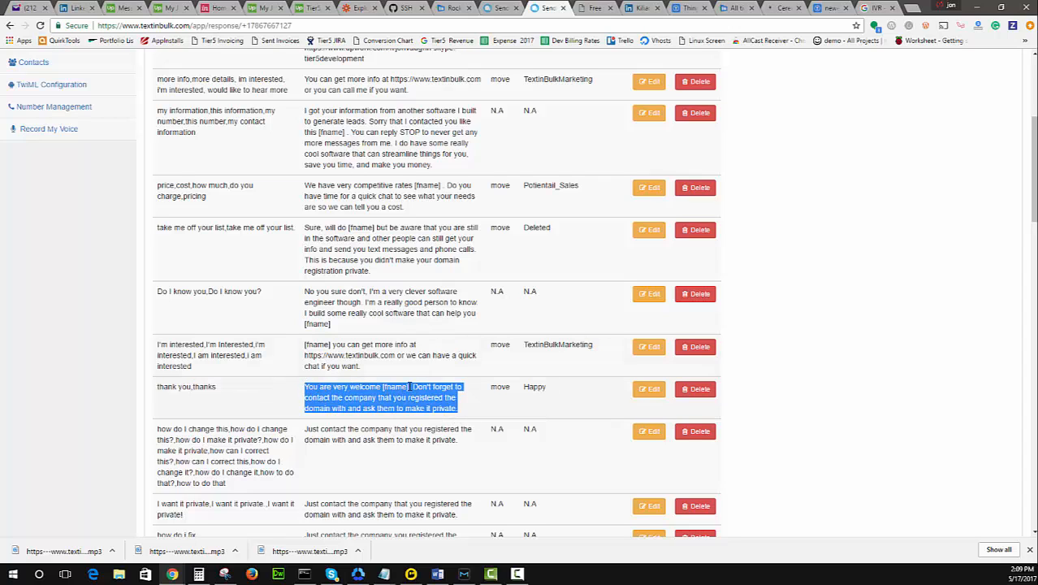
- Return to the messages list, reopen the "Thanks!" chat to check the [fname] substitution in the reply, and close it
left_click(505, 6)
left_click(236, 424)
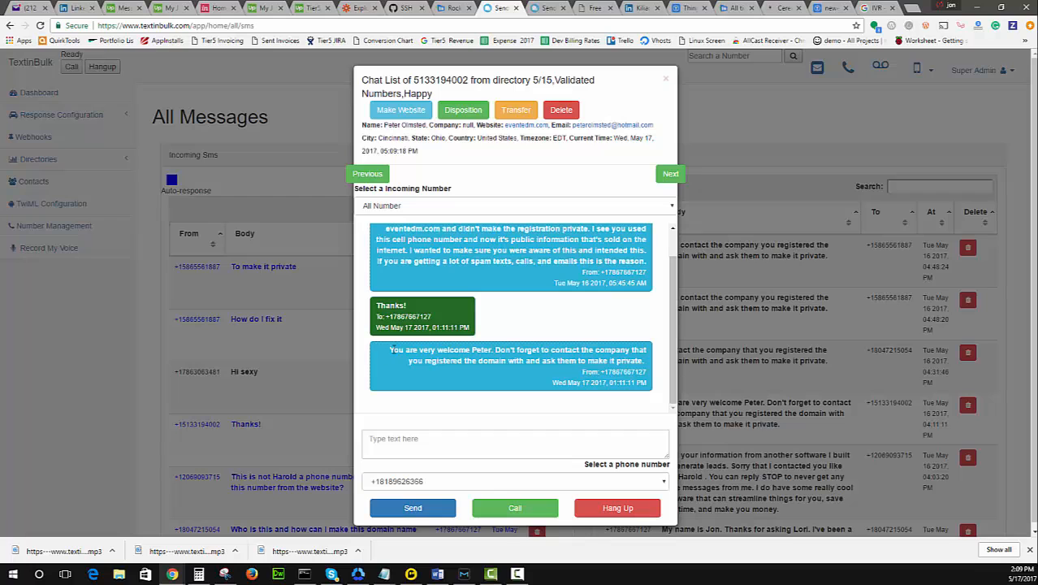
double_click(482, 351)
left_click(56, 393)
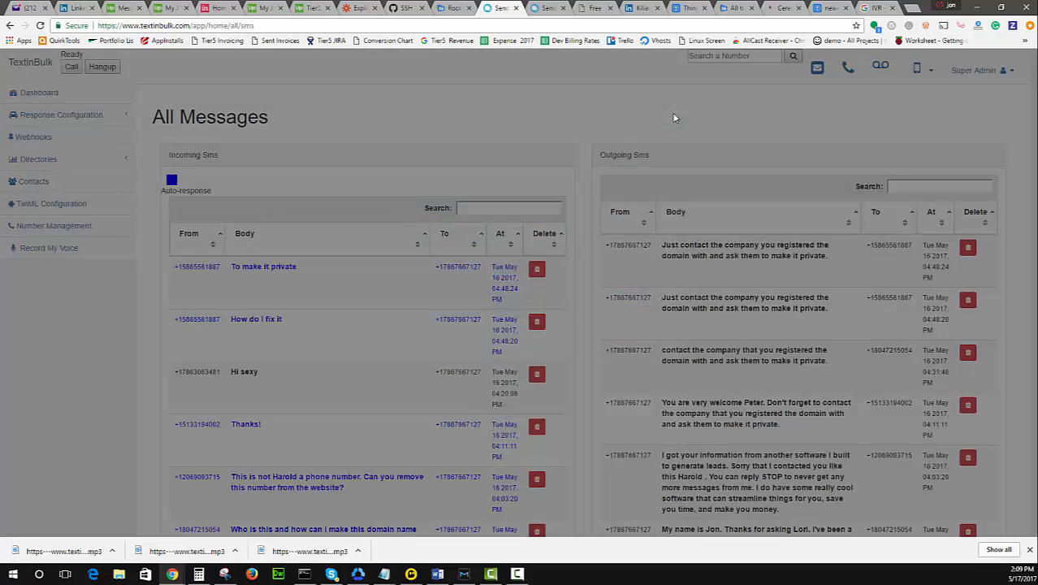
- Open all calls, play the 3:10 incoming call recording, skip ahead in it, and pause it
left_click(847, 68)
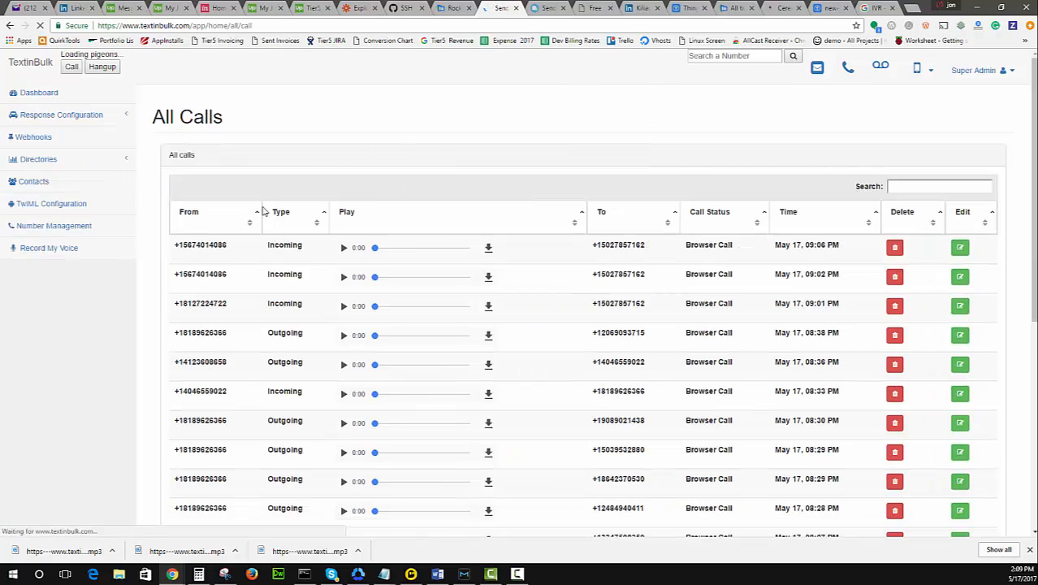
scroll(331, 243, "down", 2)
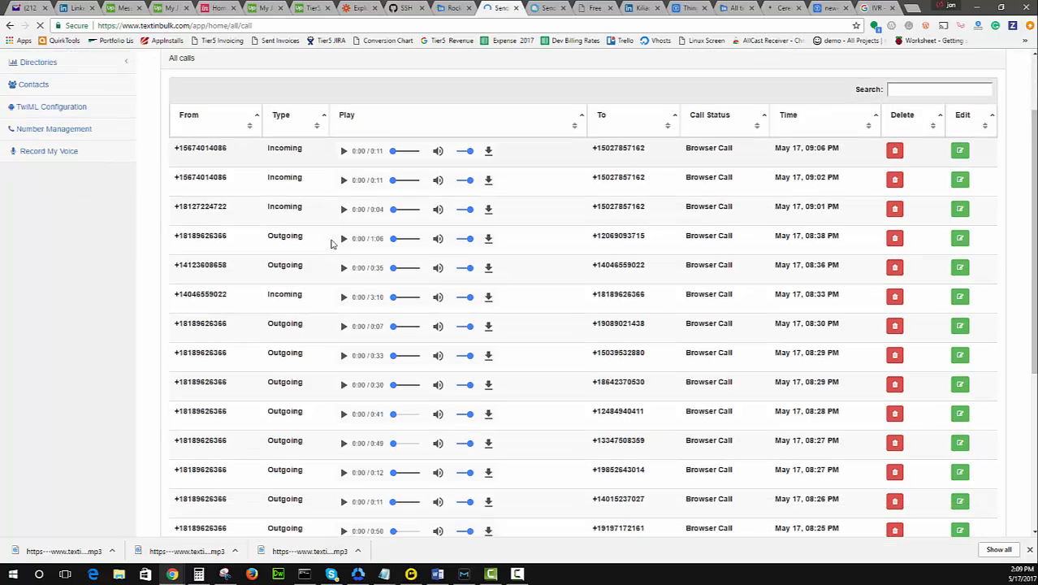
scroll(333, 259, "down", 1)
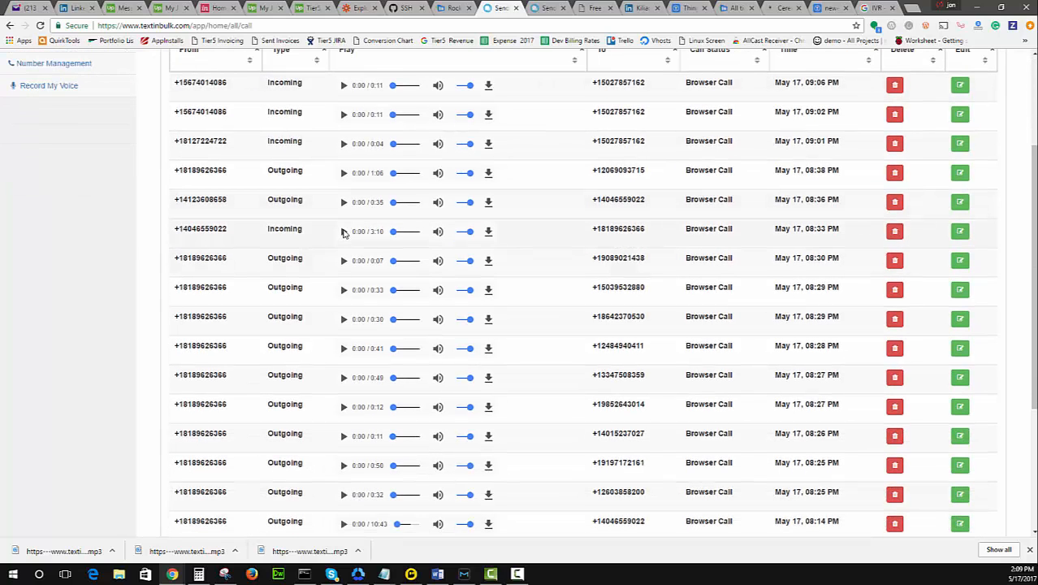
left_click(343, 232)
left_click_drag(395, 233, 403, 233)
left_click(344, 233)
- Open the chat history of the 3:10 recording's caller, play the recording there, review the earlier messages, and close the chat
left_click(185, 232)
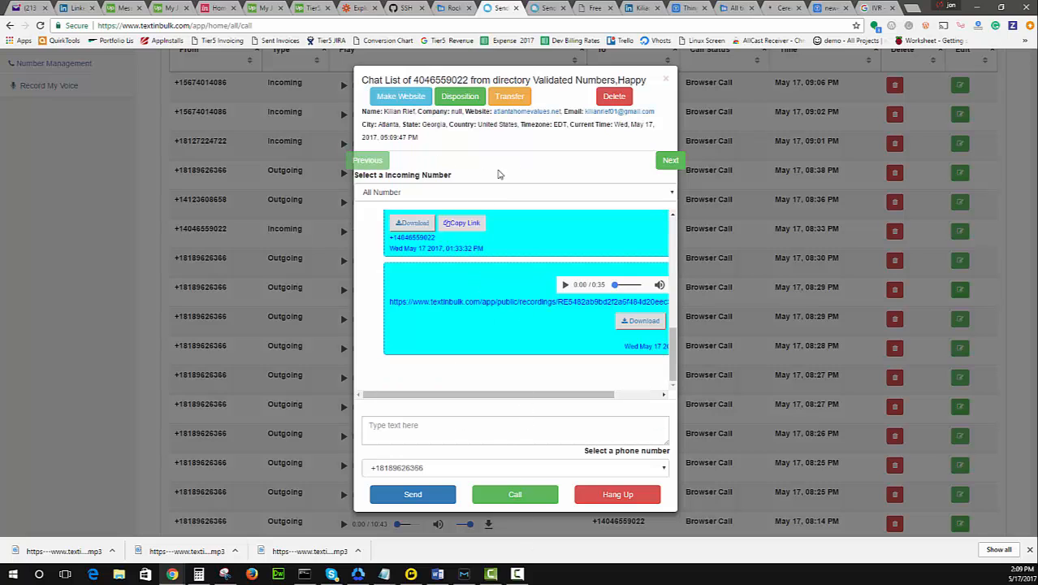
scroll(503, 300, "up", 10)
scroll(486, 280, "down", 5)
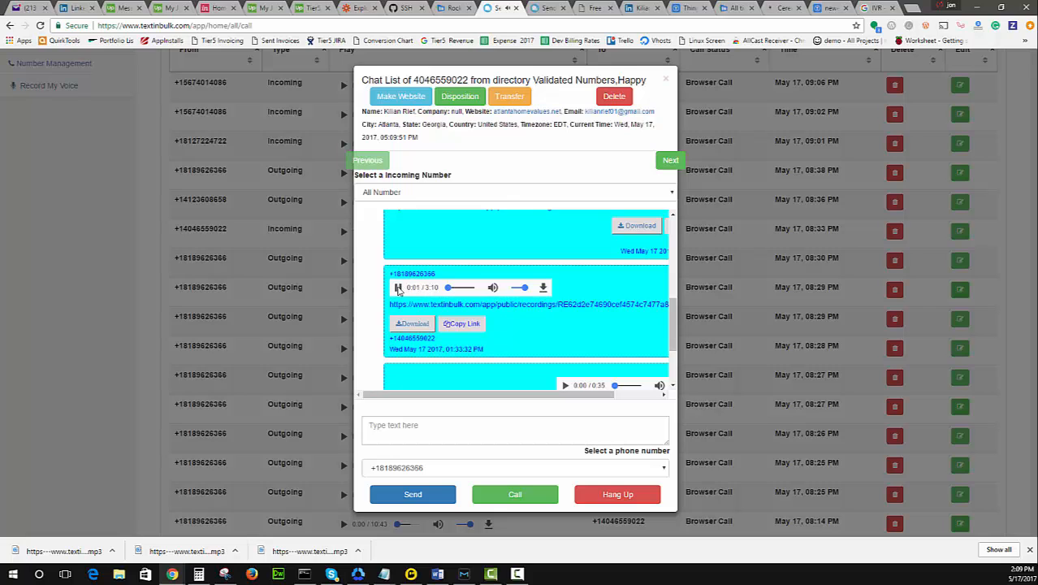
scroll(438, 270, "up", 6)
scroll(452, 268, "down", 3)
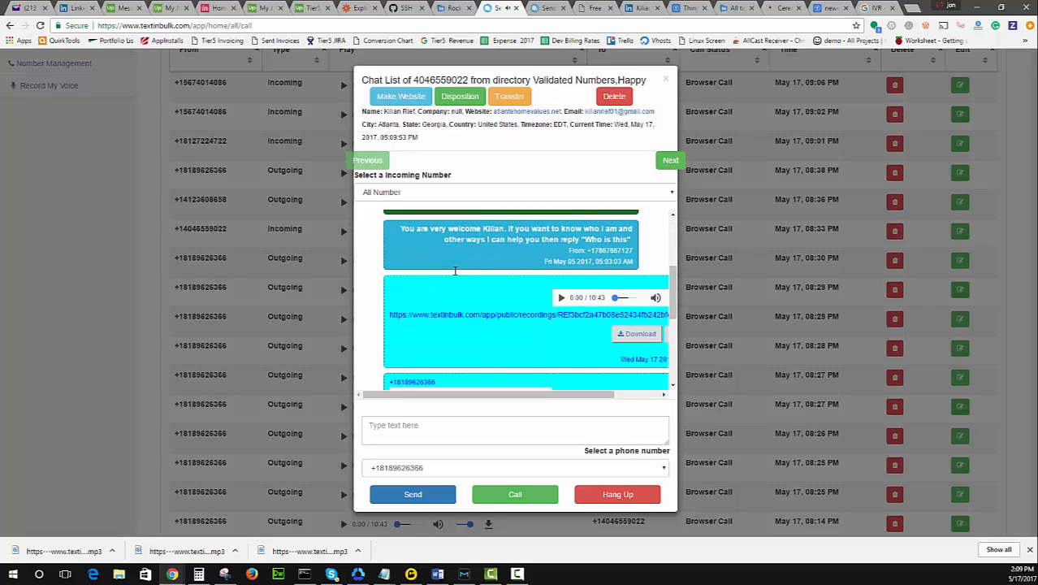
scroll(456, 275, "up", 3)
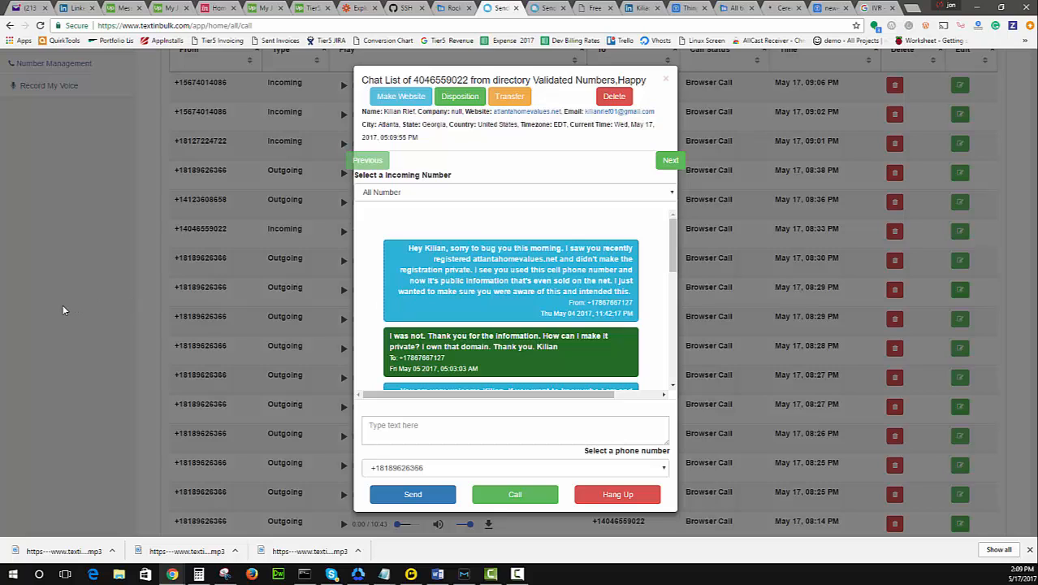
left_click_drag(631, 291, 404, 244)
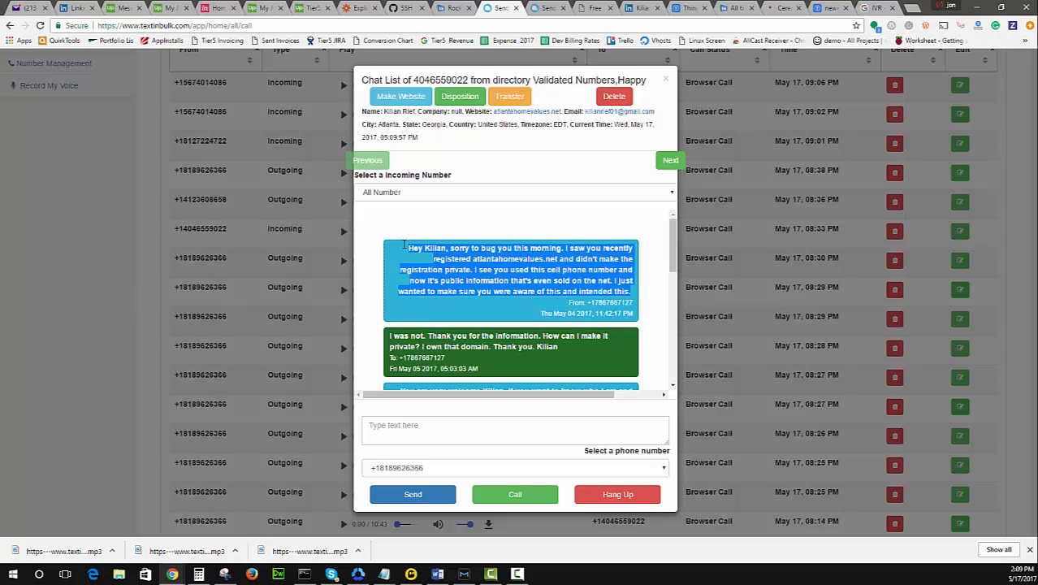
left_click(35, 285)
- Open all voicemails, play the 24-second voicemail from May 03, 09:02 PM, and pause it partway
scroll(120, 221, "up", 2)
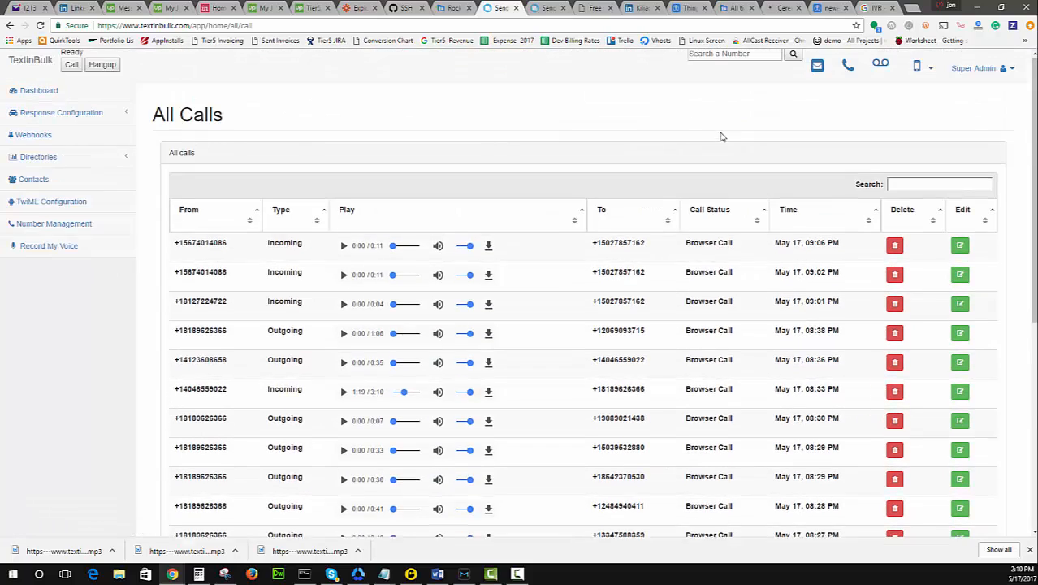
left_click(881, 66)
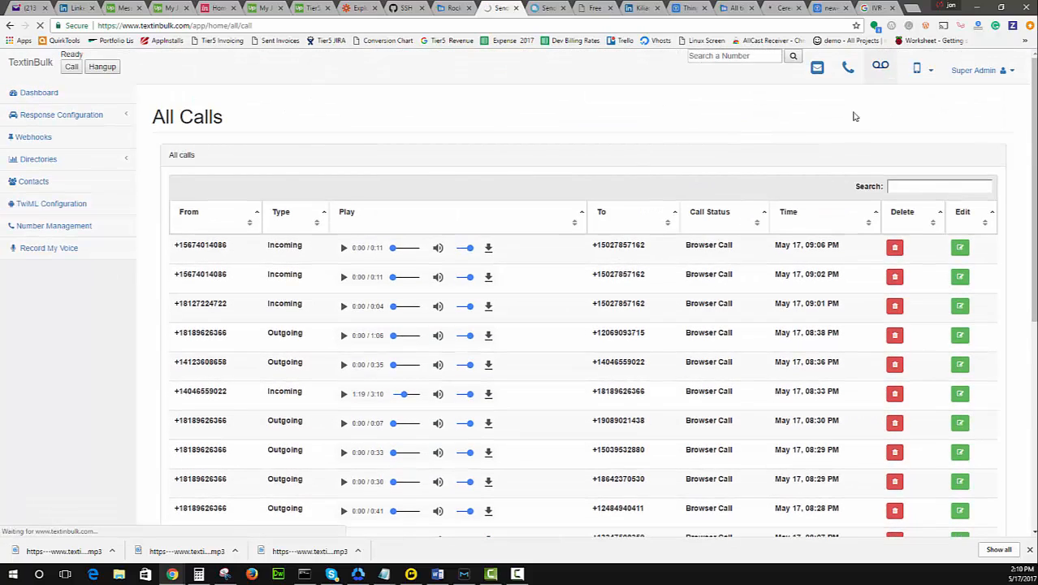
scroll(422, 272, "down", 1)
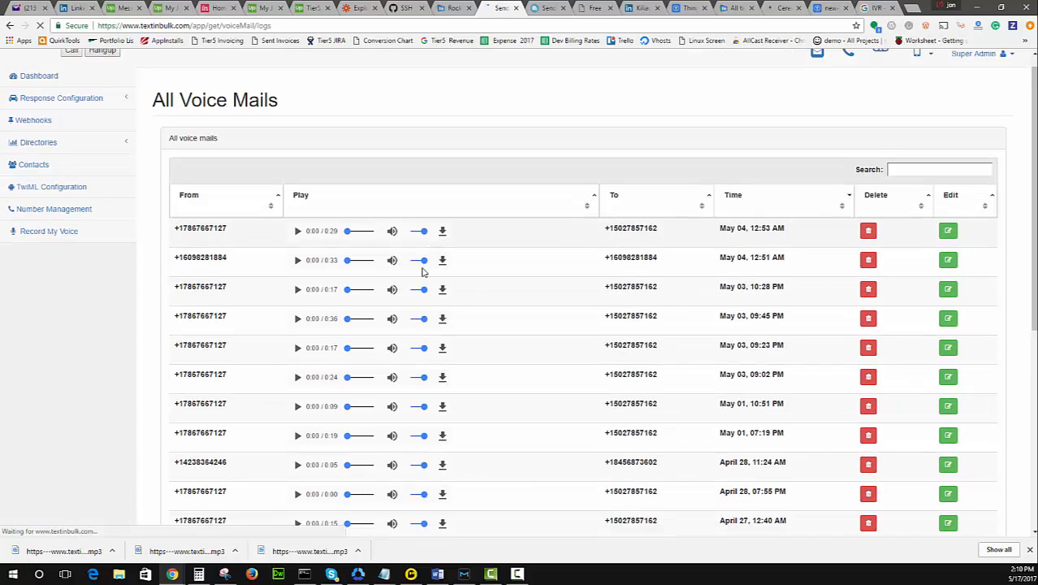
scroll(422, 272, "down", 1)
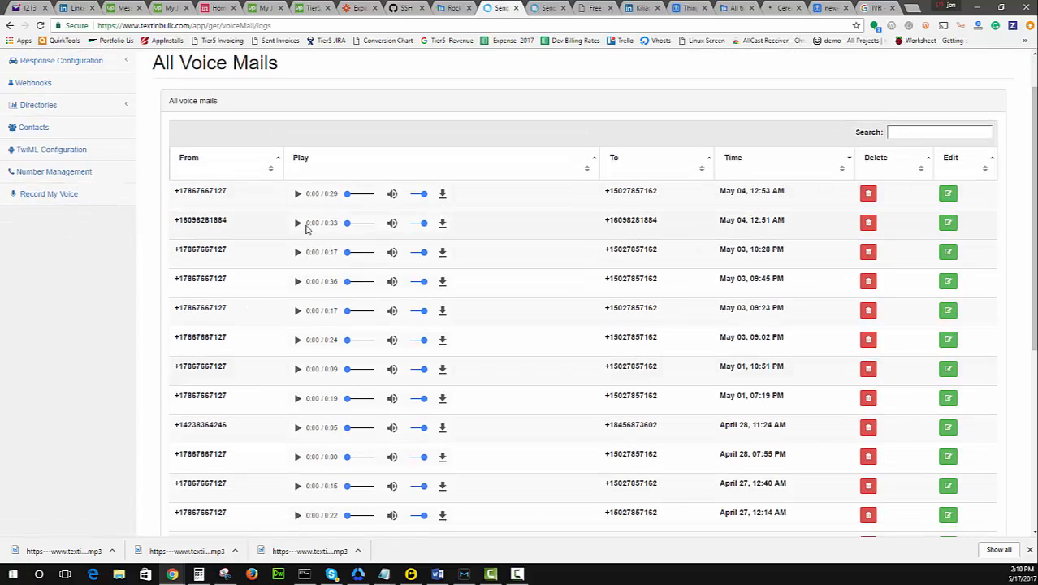
left_click(297, 342)
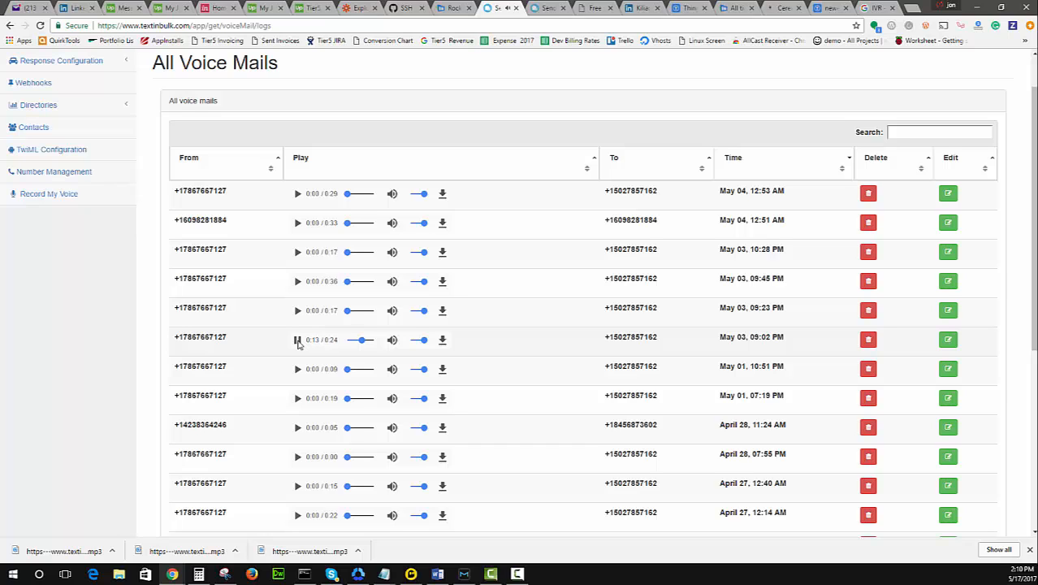
scroll(876, 225, "up", 2)
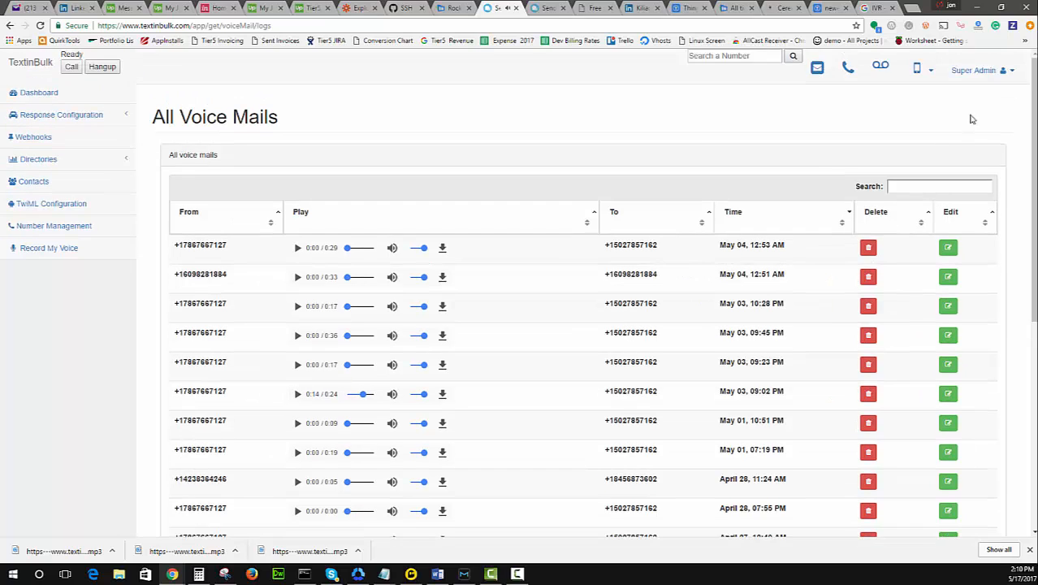
- Open the single Call form, switch it to Browser Call, review the available outgoing numbers, and close it
left_click(978, 71)
left_click(924, 70)
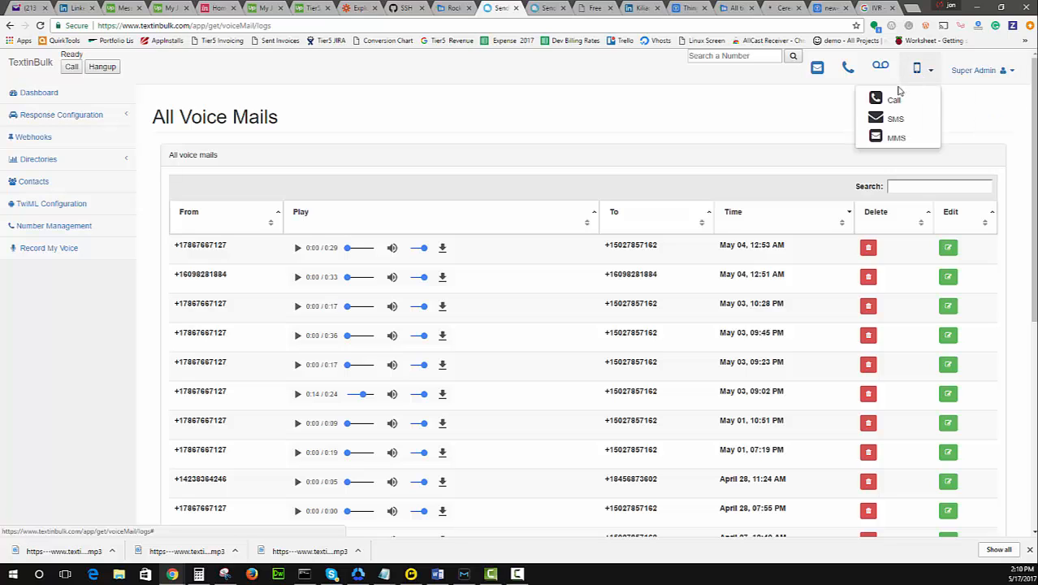
left_click(893, 101)
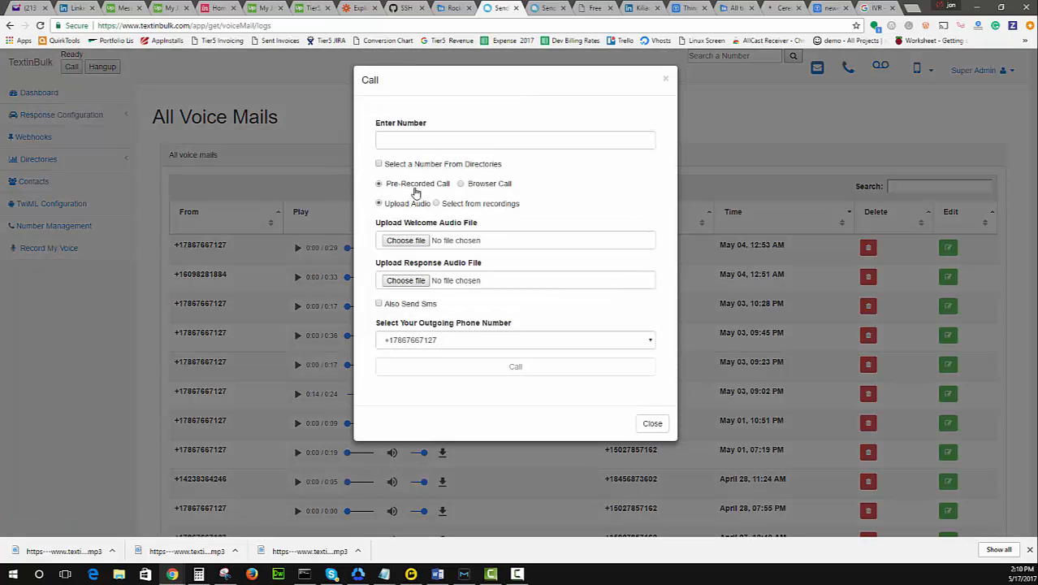
left_click(460, 184)
left_click(523, 226)
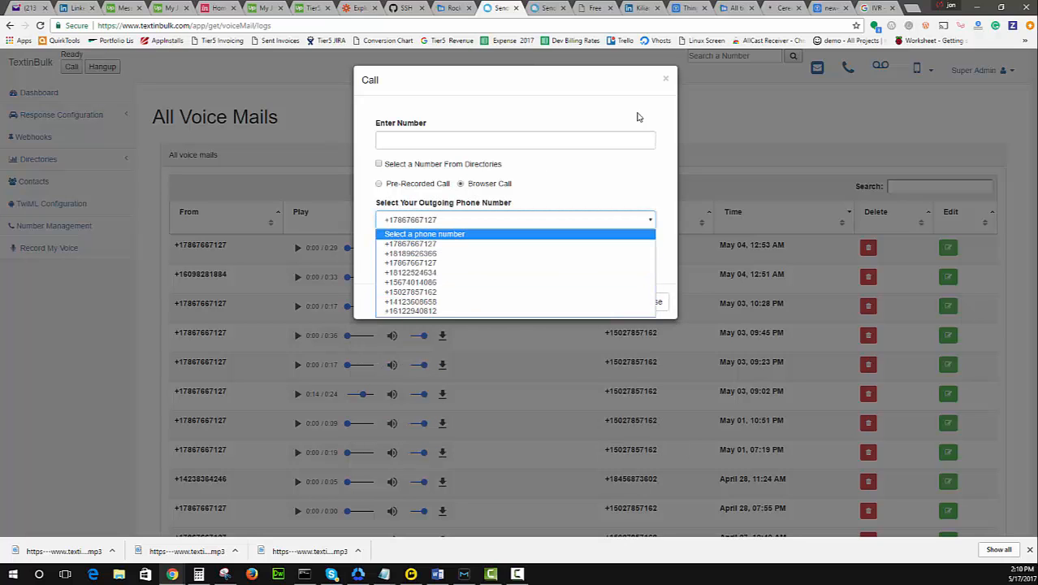
left_click(572, 129)
left_click(792, 115)
- Open the single SMS form, examine its recipient and outgoing number fields, and close it without sending
left_click(919, 68)
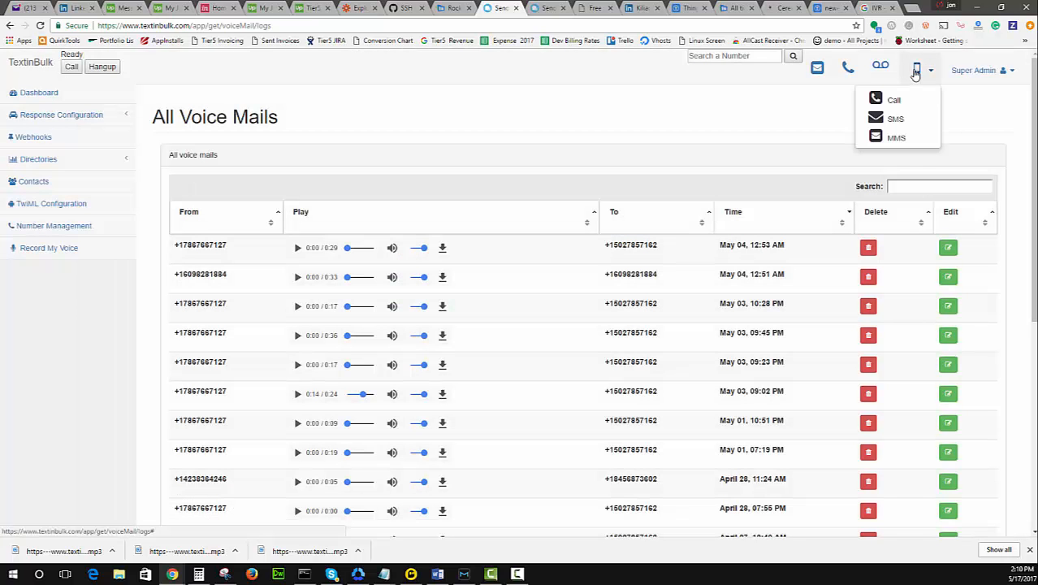
left_click(897, 120)
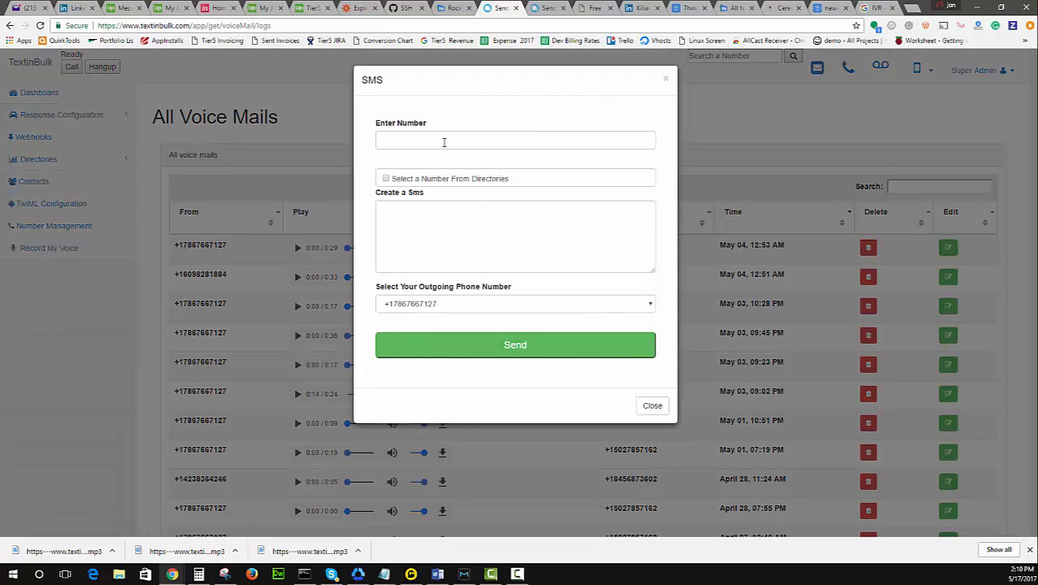
left_click(443, 142)
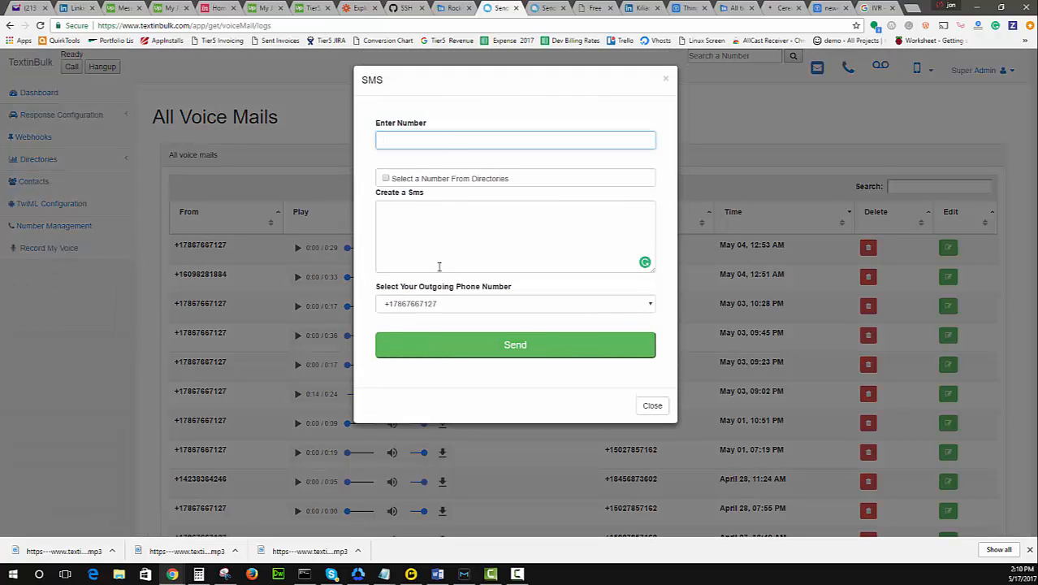
left_click(424, 306)
left_click(780, 118)
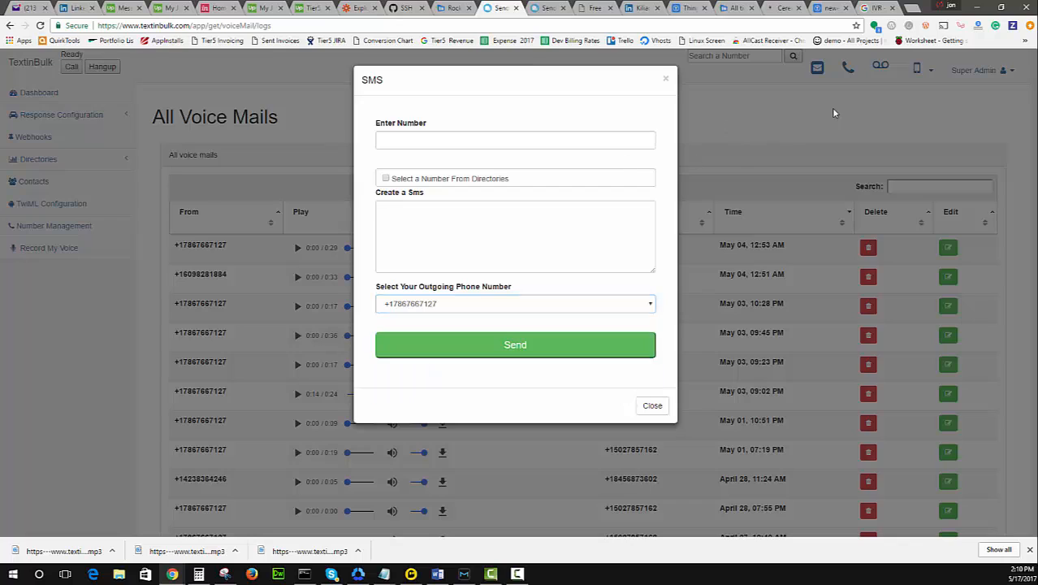
left_click(830, 108)
- Open the single MMS form, examine its message and image options, and close it without sending
left_click(920, 70)
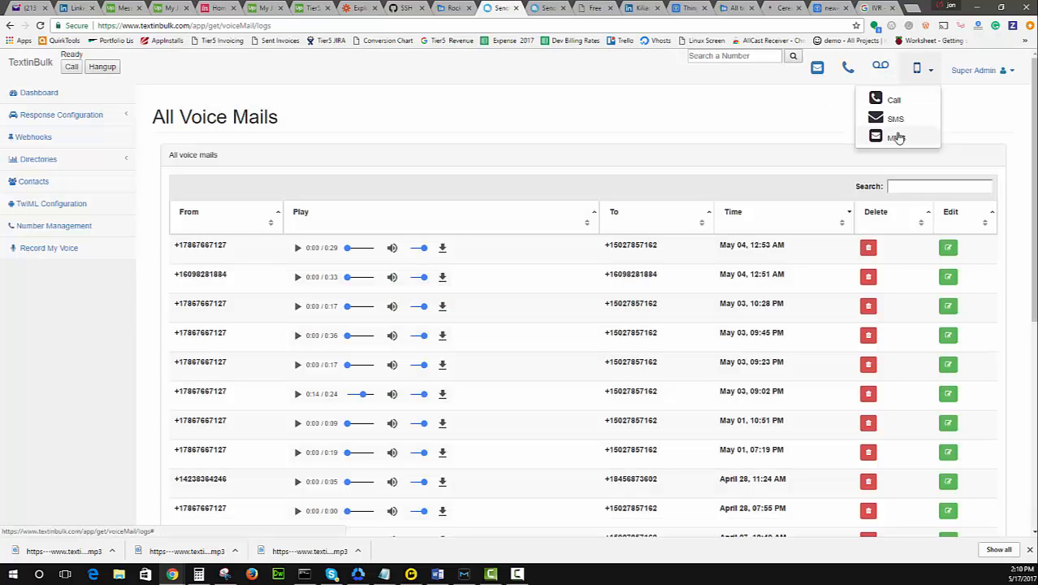
left_click(896, 136)
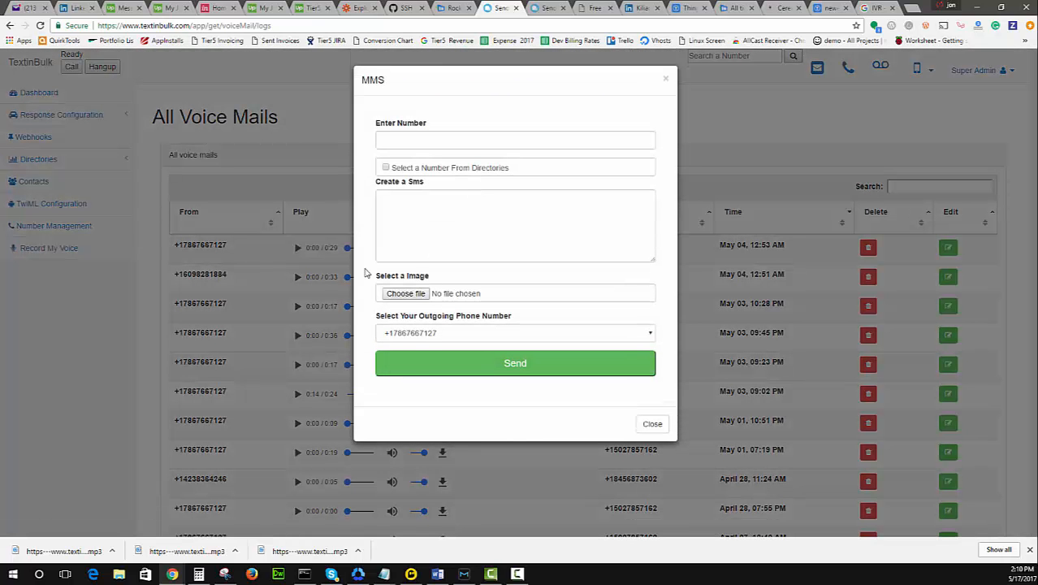
left_click(741, 104)
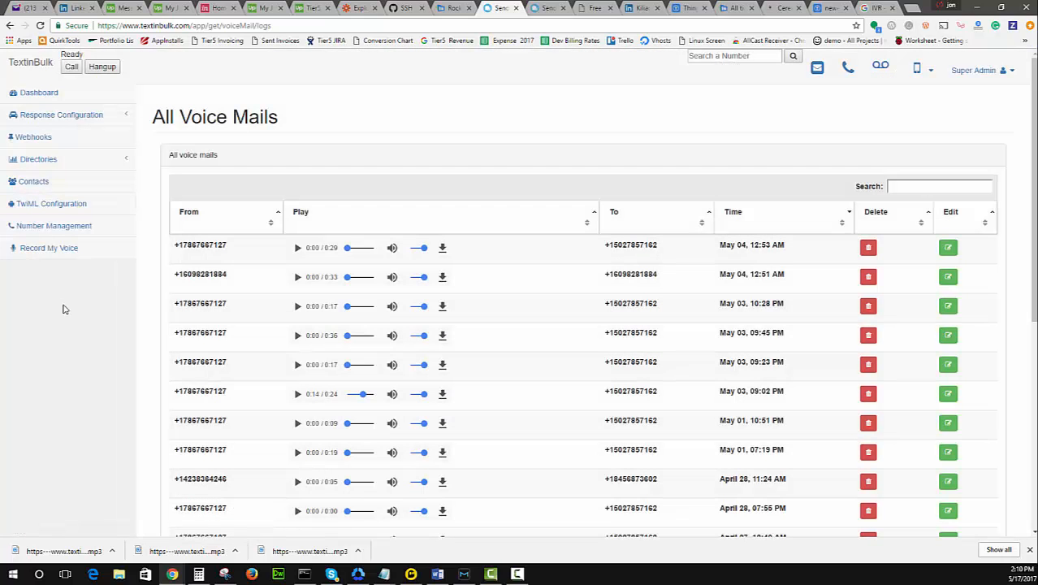
- Open the Clients directory and look over its contacts and bulk actions
left_click(58, 162)
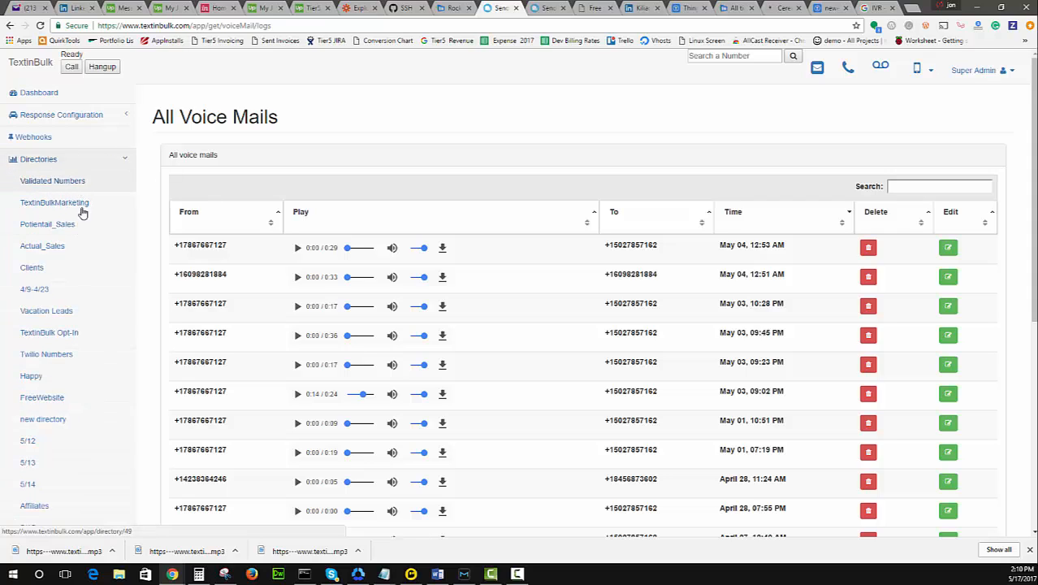
left_click(56, 277)
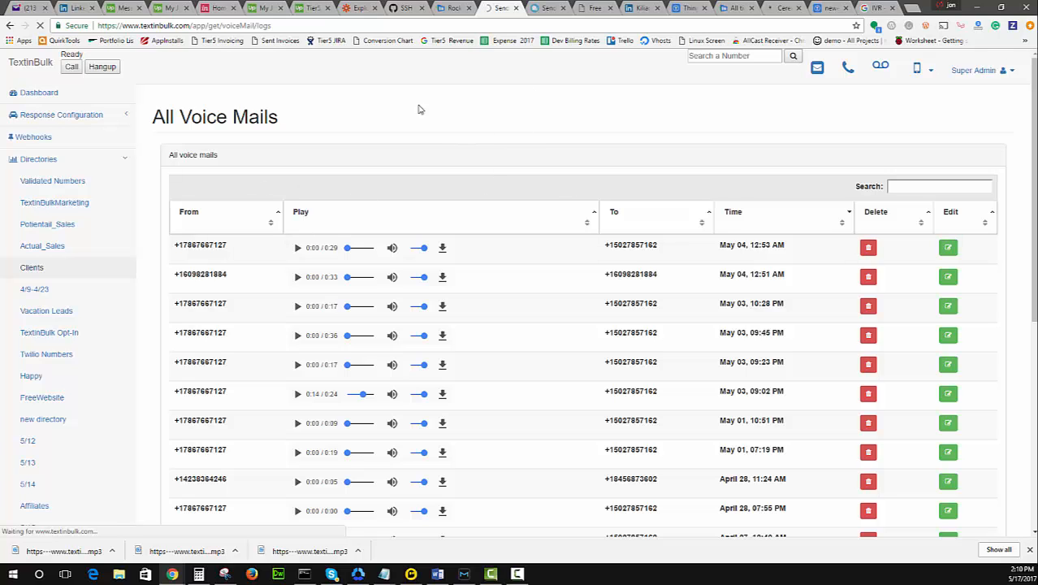
scroll(475, 203, "down", 2)
scroll(499, 209, "up", 1)
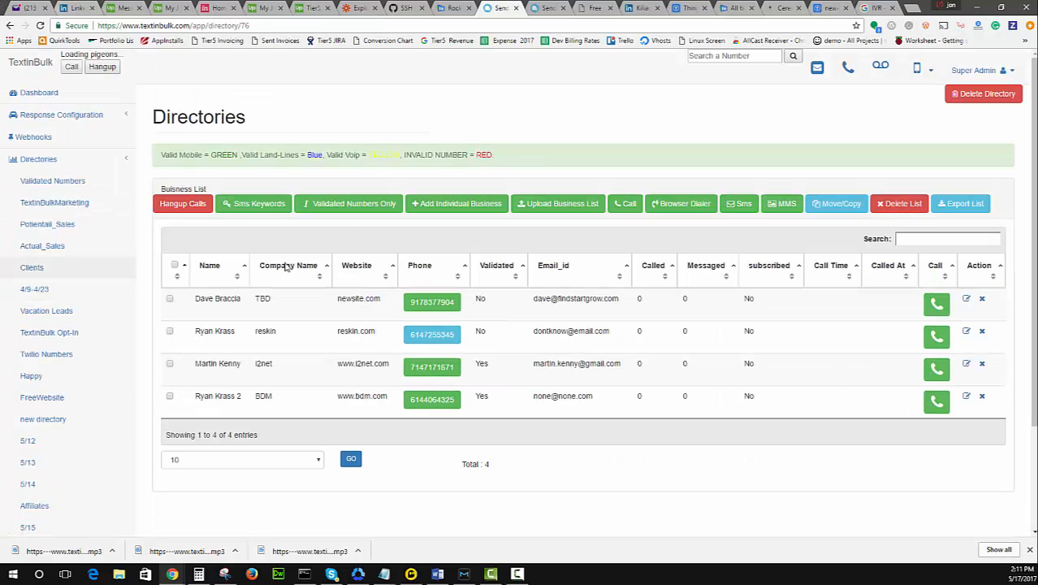
- Start Browser Dialer calls to all Clients contacts with a disposition time of 1 second and the fourth outgoing number
left_click(680, 203)
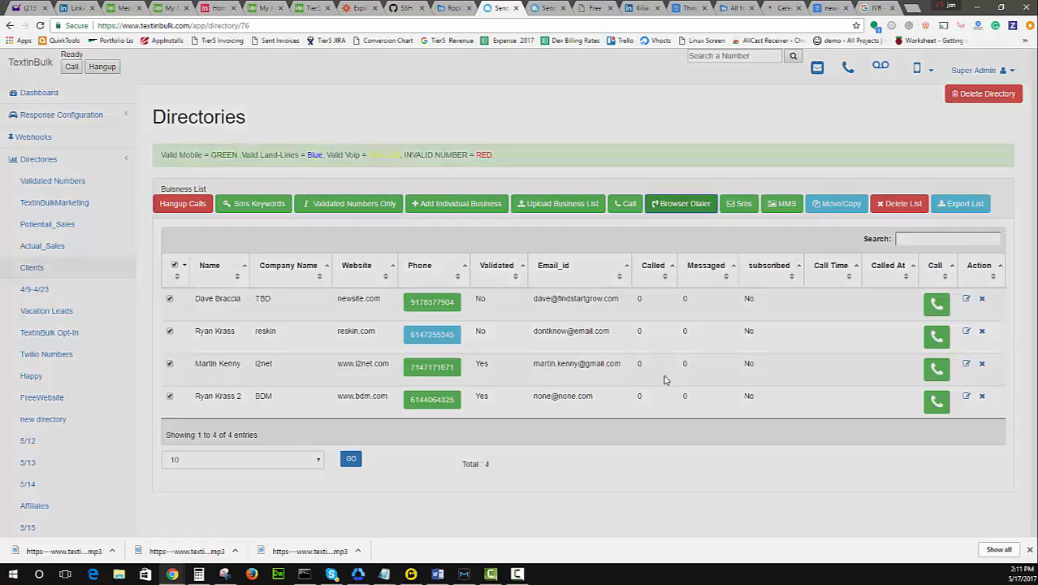
left_click(411, 135)
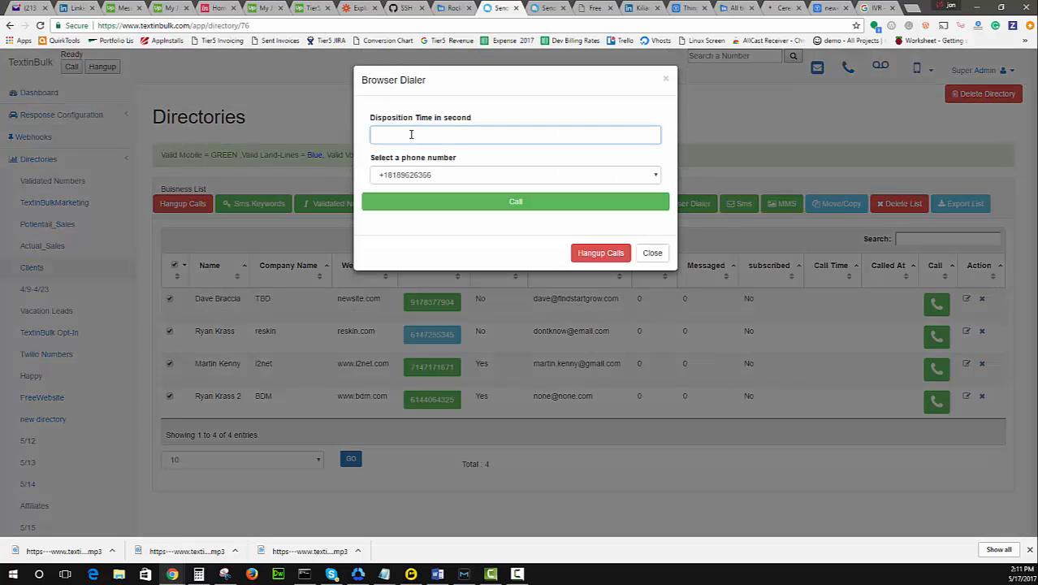
type("1")
left_click(393, 157)
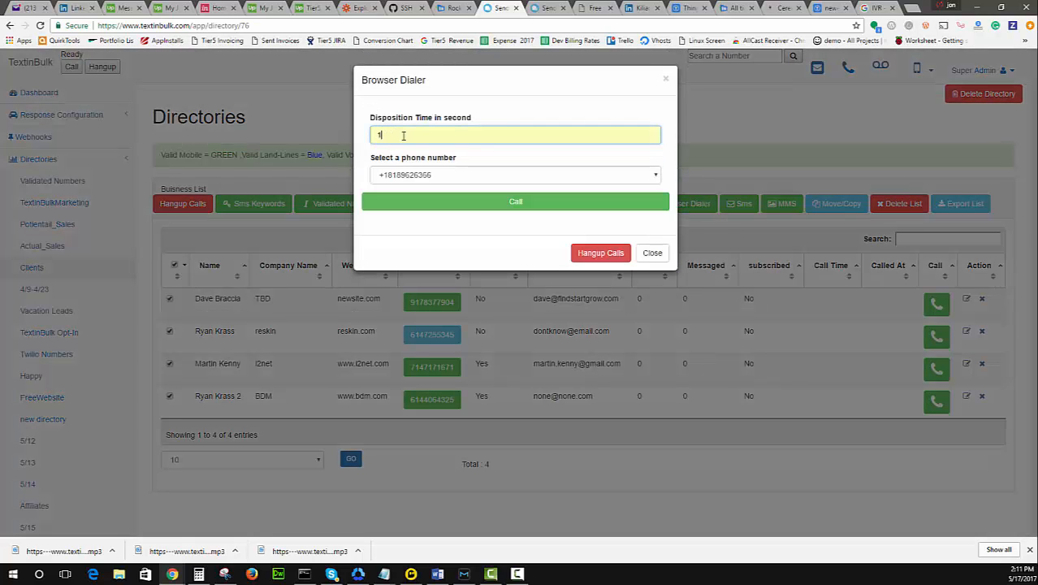
left_click(435, 174)
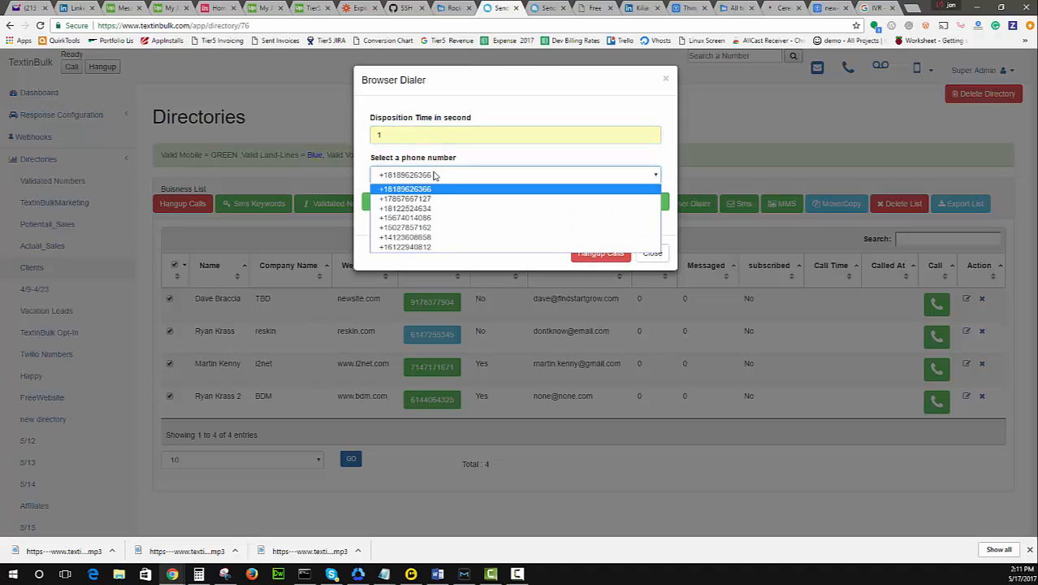
left_click(410, 219)
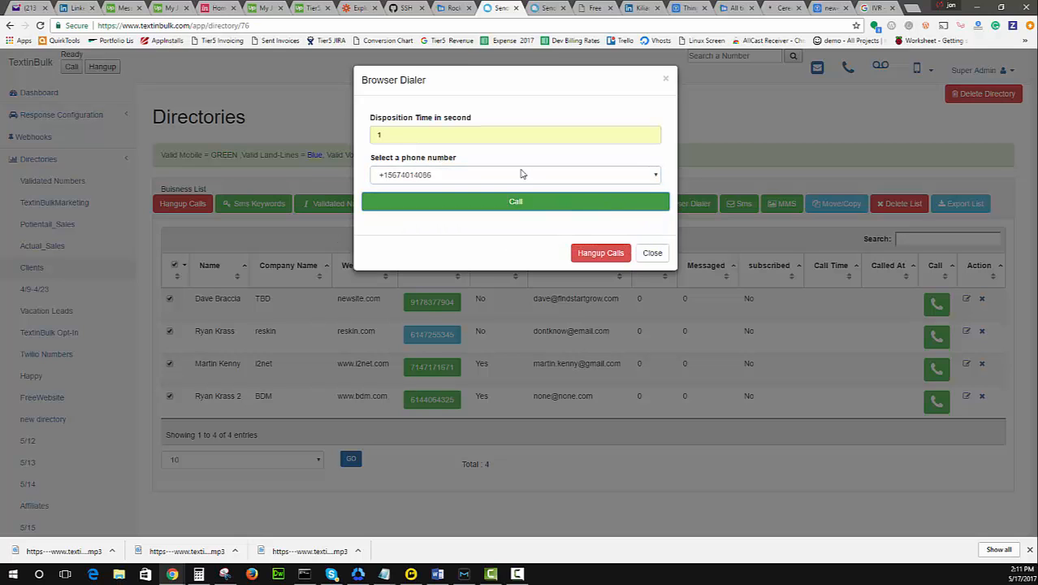
left_click(523, 201)
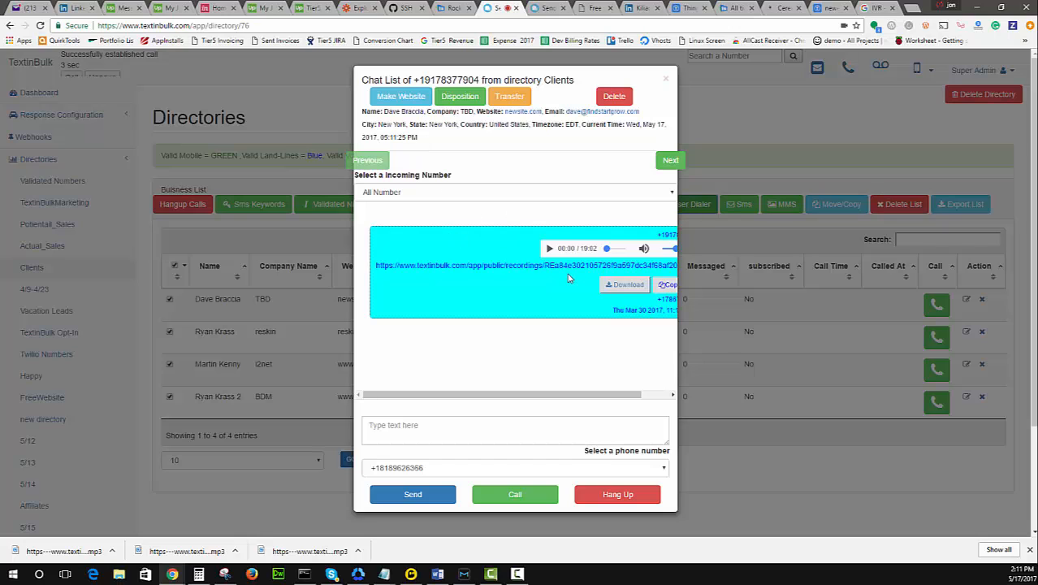
- Hang up the dialer's calls so it advances through the contacts to the end of the call stack, and close the chat
left_click(610, 501)
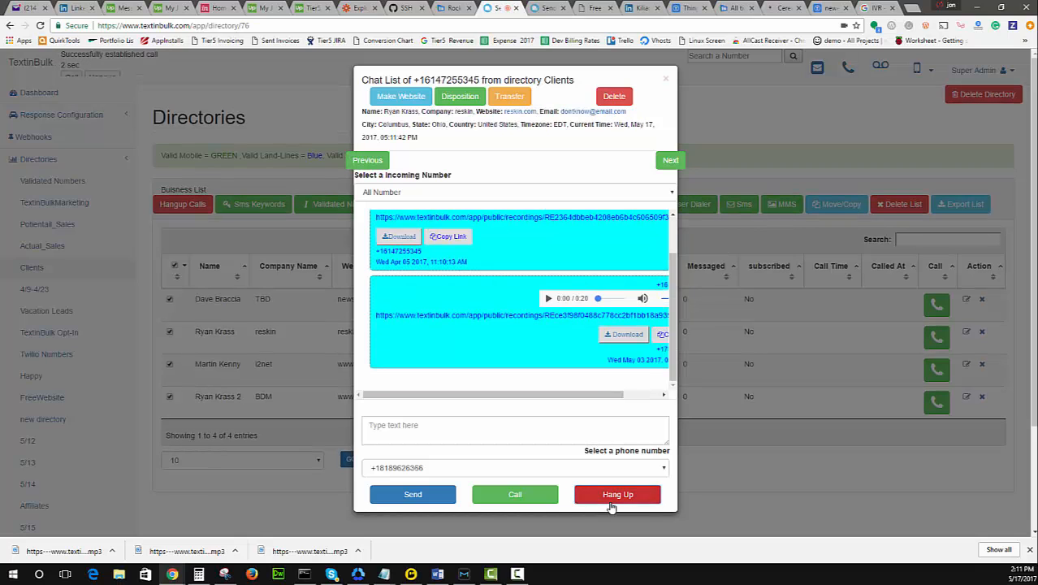
left_click(611, 505)
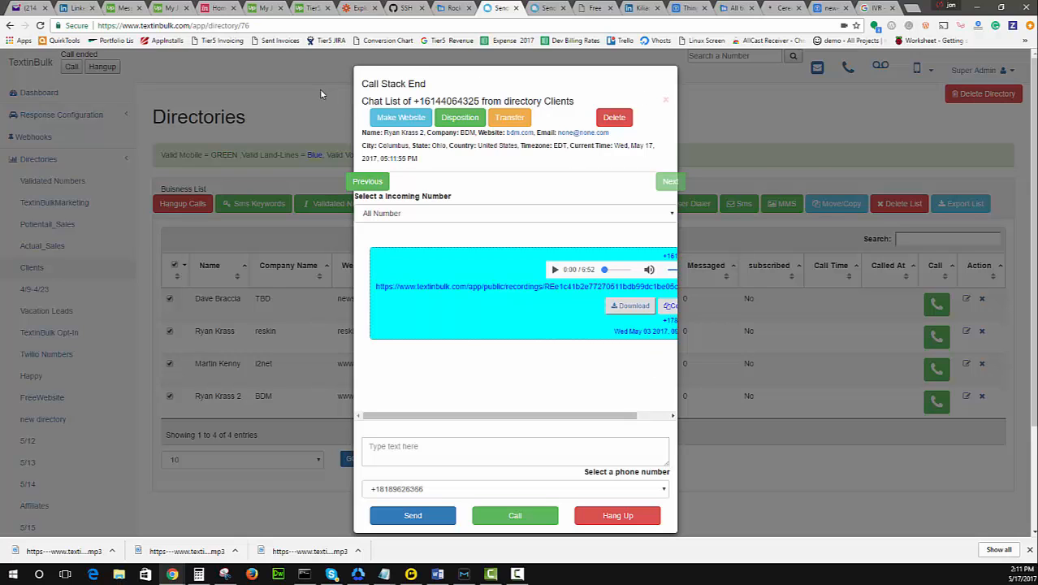
left_click(666, 100)
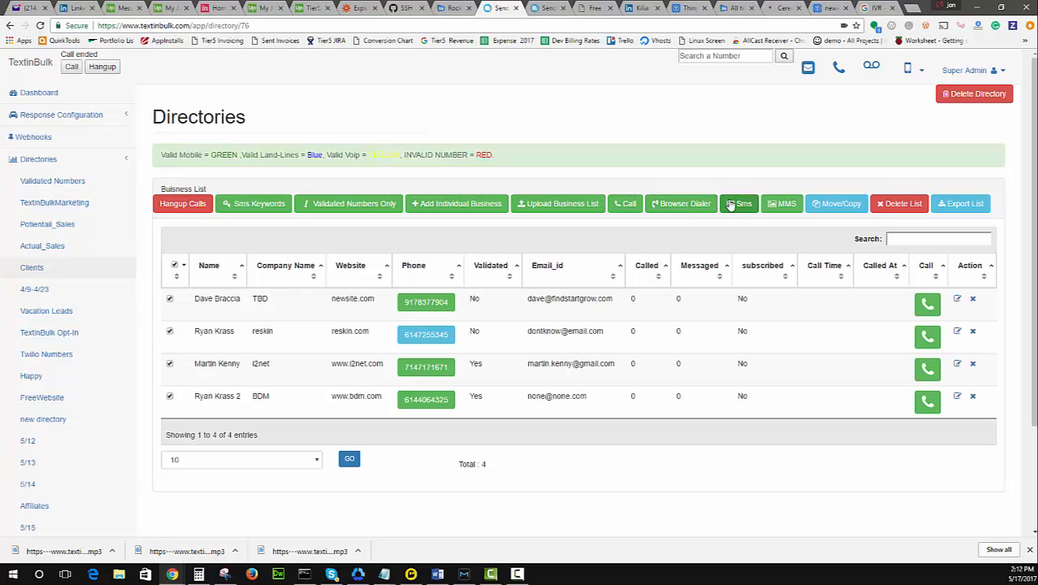
- Open the bulk SMS form for the selected Clients contacts and examine its number information, costs and SMS keywords
left_click(753, 207)
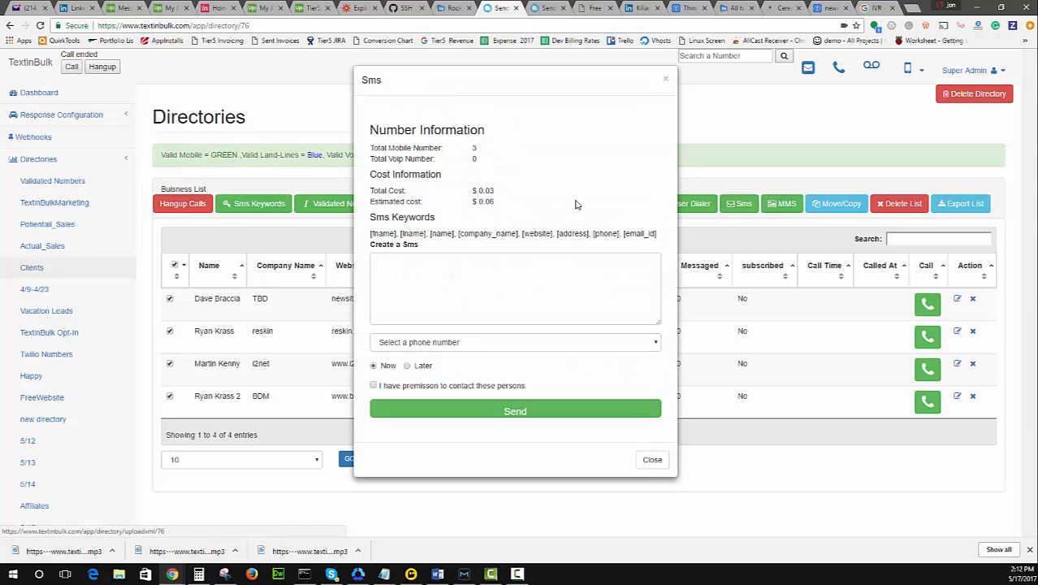
left_click(666, 81)
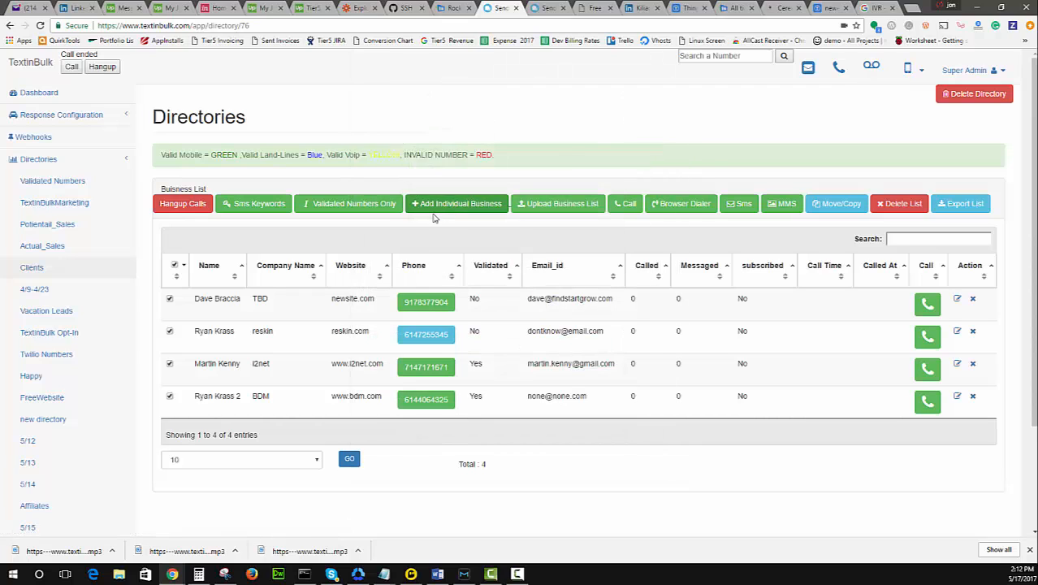
left_click(725, 208)
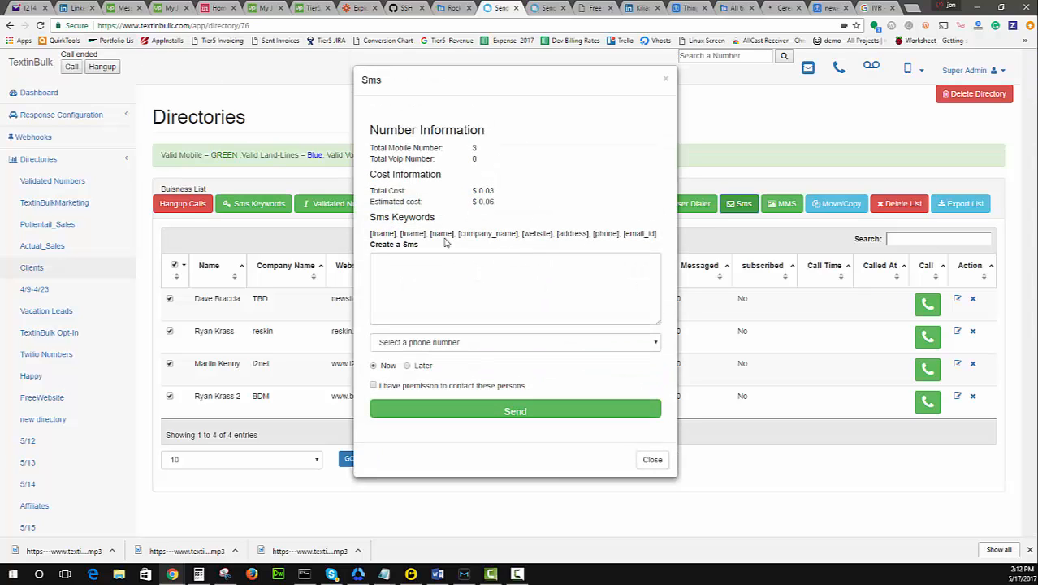
triple_click(486, 190)
left_click(504, 208)
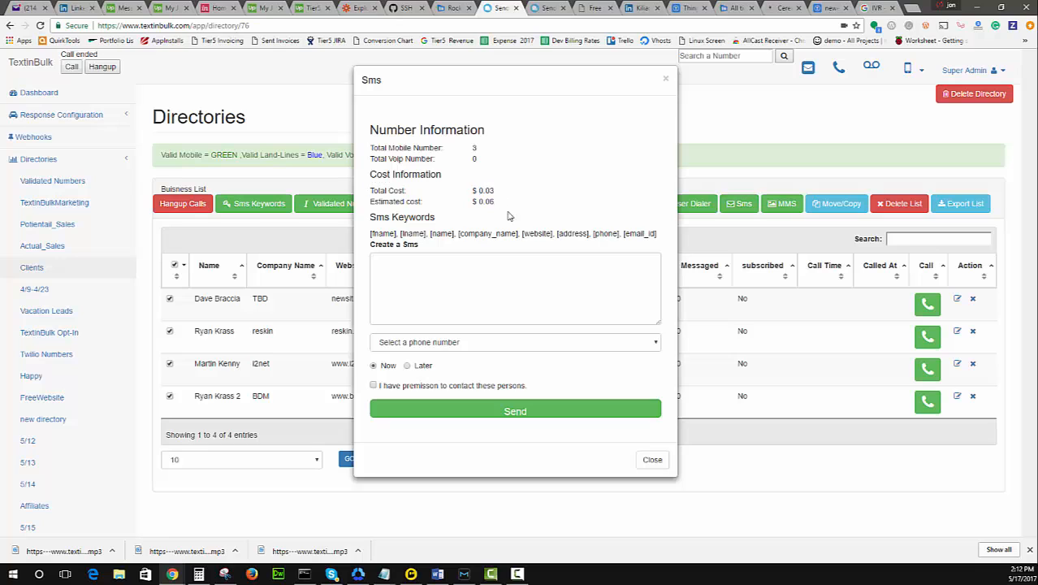
- In the bulk SMS form, choose the first outgoing number, set sending to Later, and examine the contacts' time zones
left_click(465, 342)
left_click(422, 364)
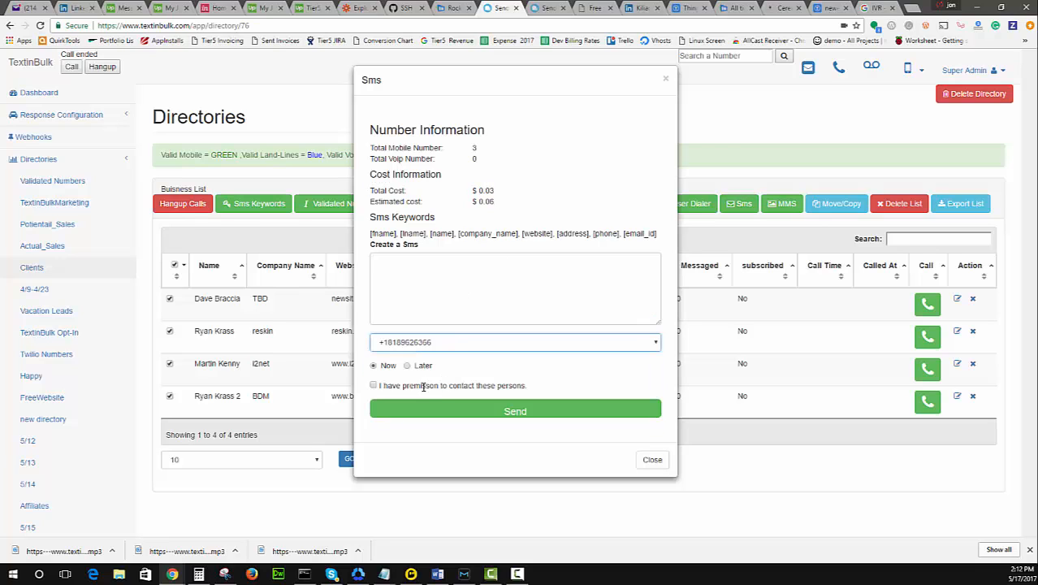
left_click(410, 367)
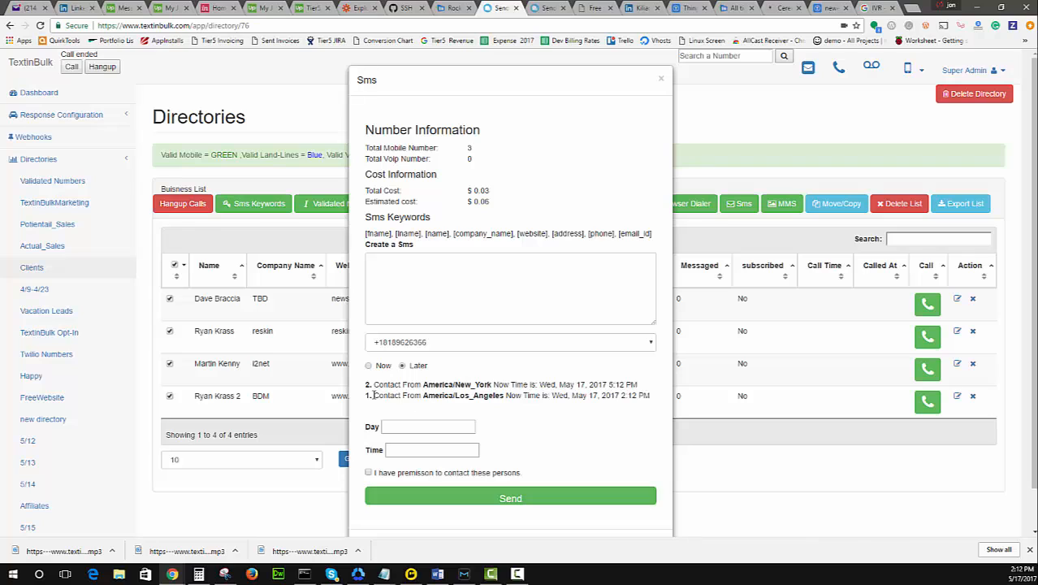
left_click_drag(580, 388, 550, 387)
left_click_drag(652, 397, 468, 397)
- Examine the Day and Time scheduling fields in the bulk SMS form and close it without sending
left_click(460, 425)
scroll(545, 424, "down", 1)
scroll(504, 374, "down", 2)
scroll(460, 328, "up", 2)
left_click(460, 322)
scroll(759, 148, "down", 1)
left_click(762, 131)
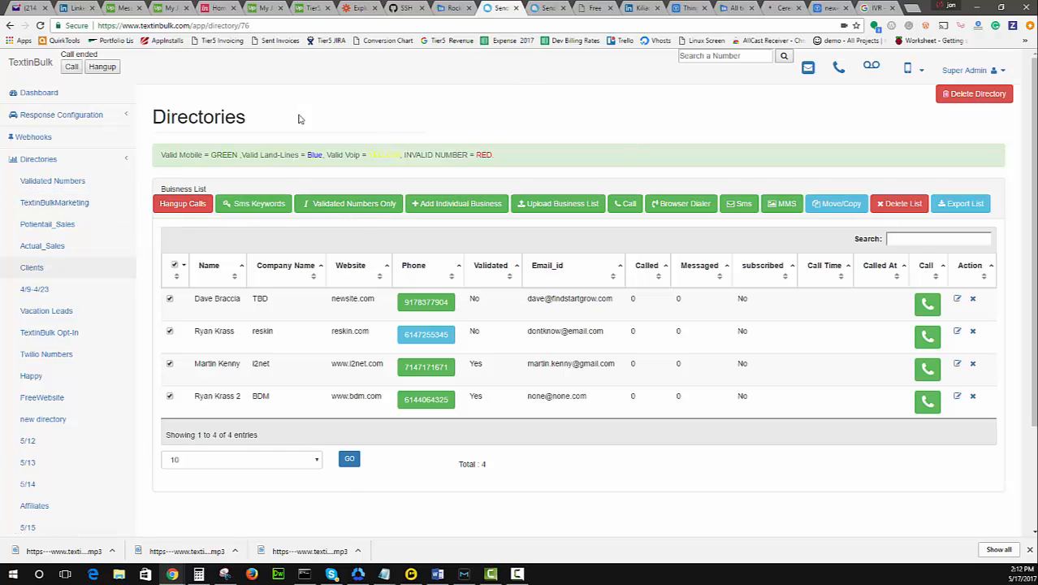
scroll(443, 118, "down", 1)
scroll(442, 117, "up", 1)
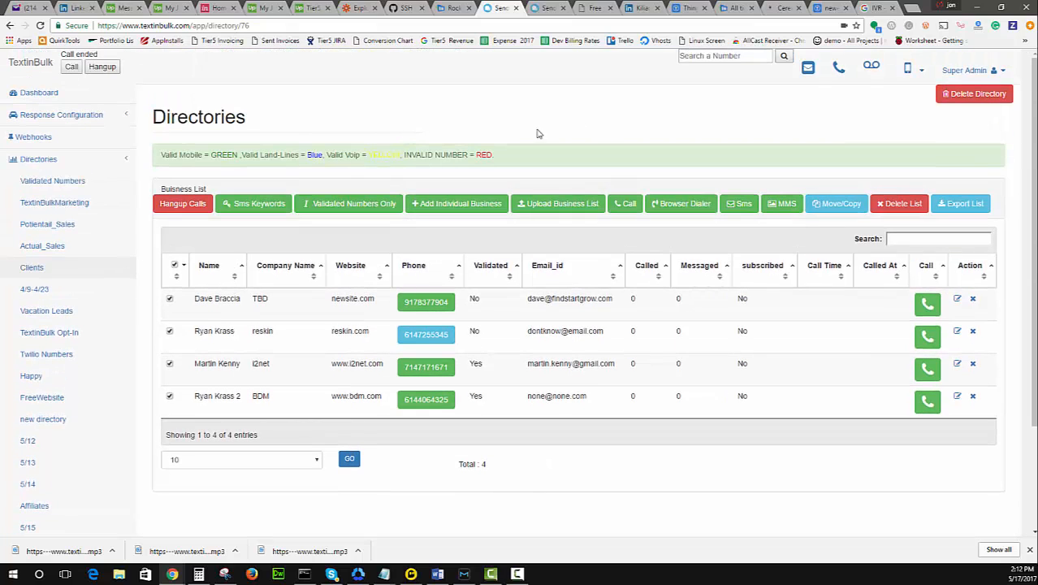